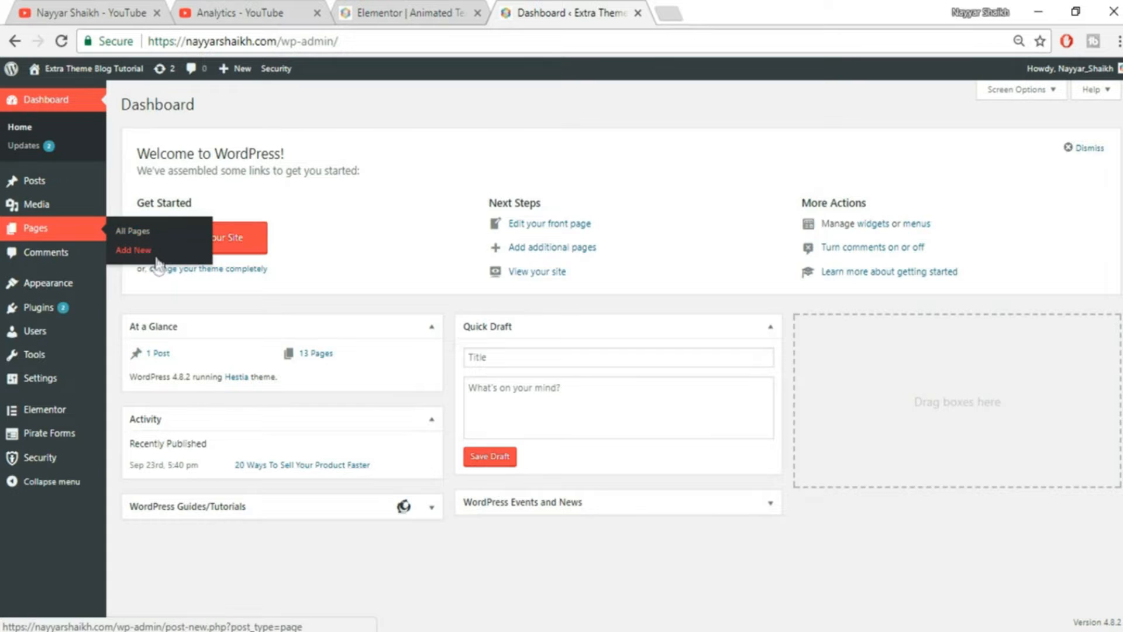
Start a new blank page from Pages > Add New in the WordPress dashboard.
left_click(163, 258)
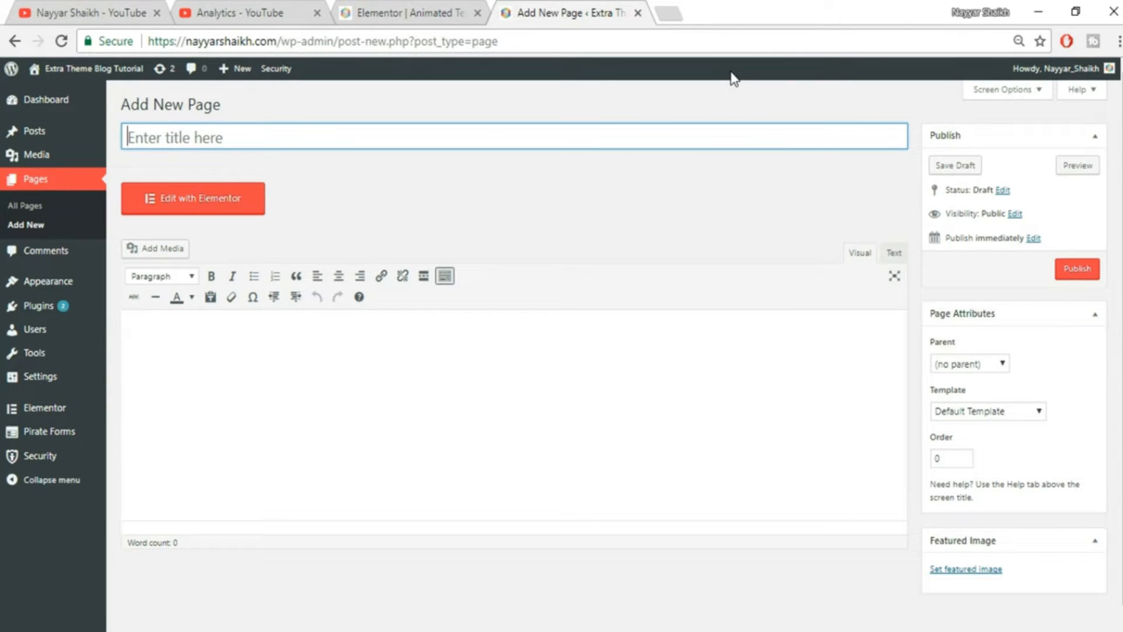
Load bloggdude.com/elementor in a new Chrome tab.
left_click(675, 9)
type("bloggdude.com")
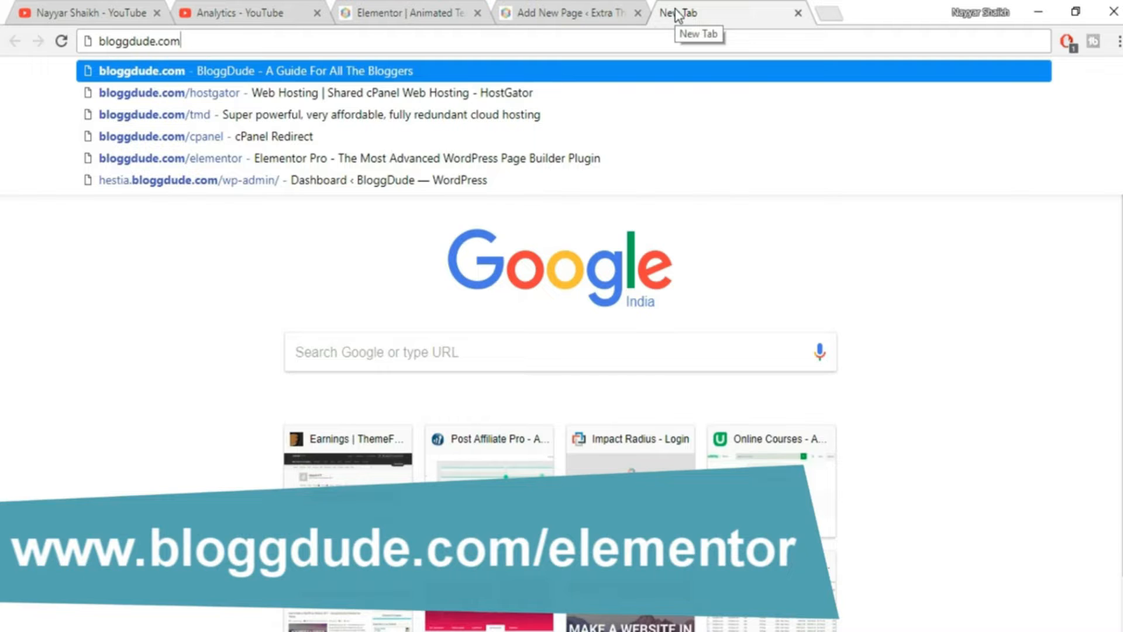
type("/e")
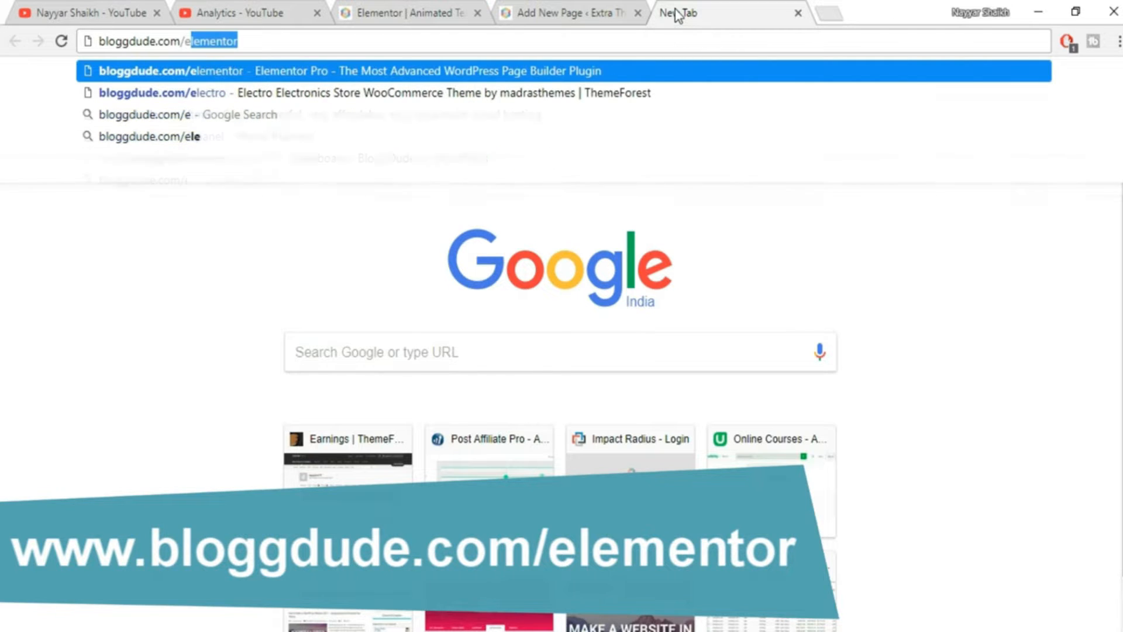
type("le")
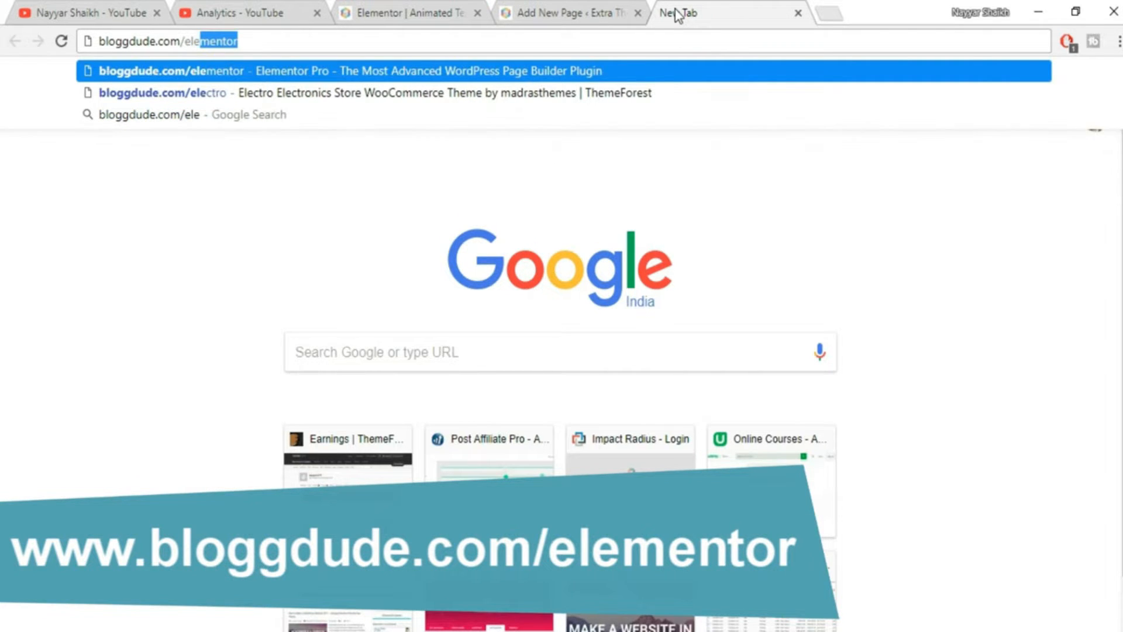
key("Return")
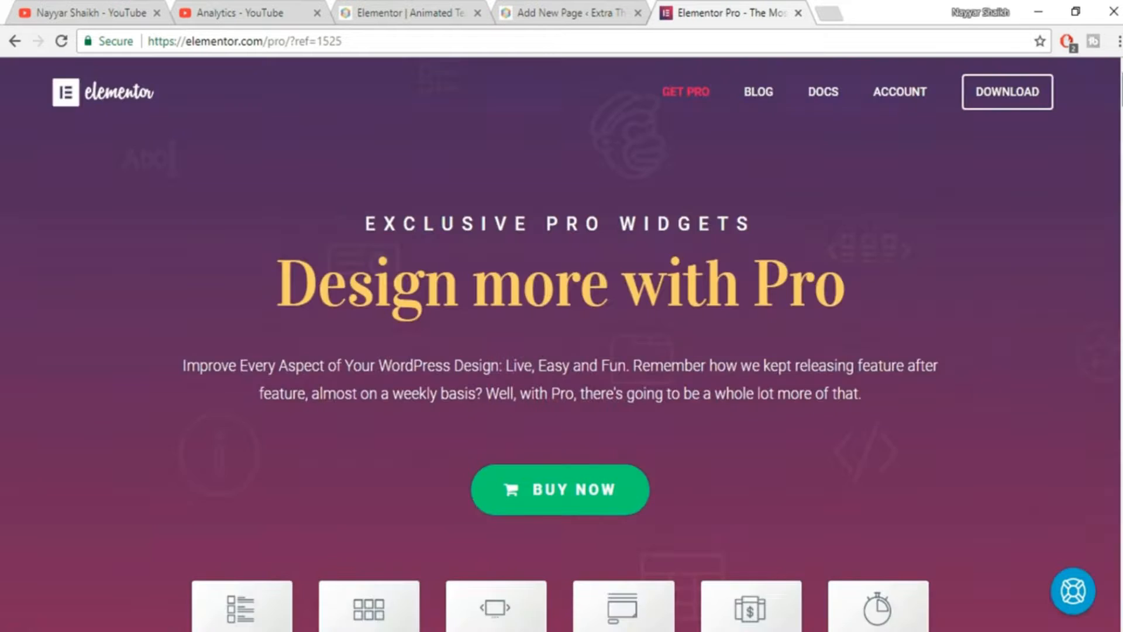
Jump to Elementor Pro pricing and highlight the Personal plan's $49 for 1 site.
scroll(851, 130, "down", 8)
scroll(1043, 147, "up", 8)
left_click(593, 482)
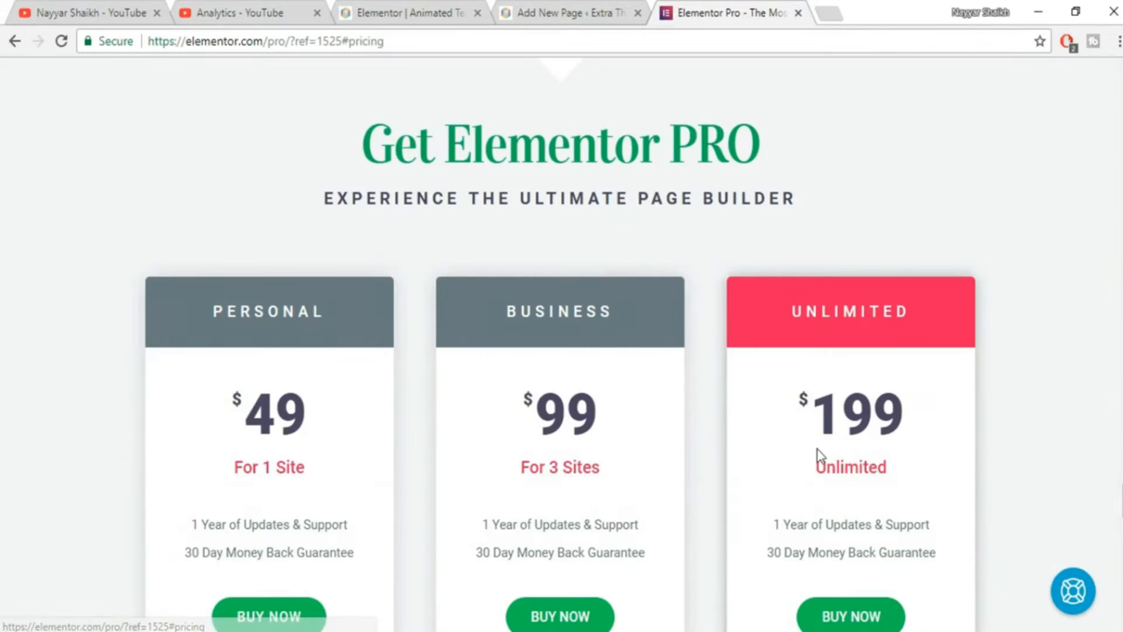
scroll(640, 454, "down", 4)
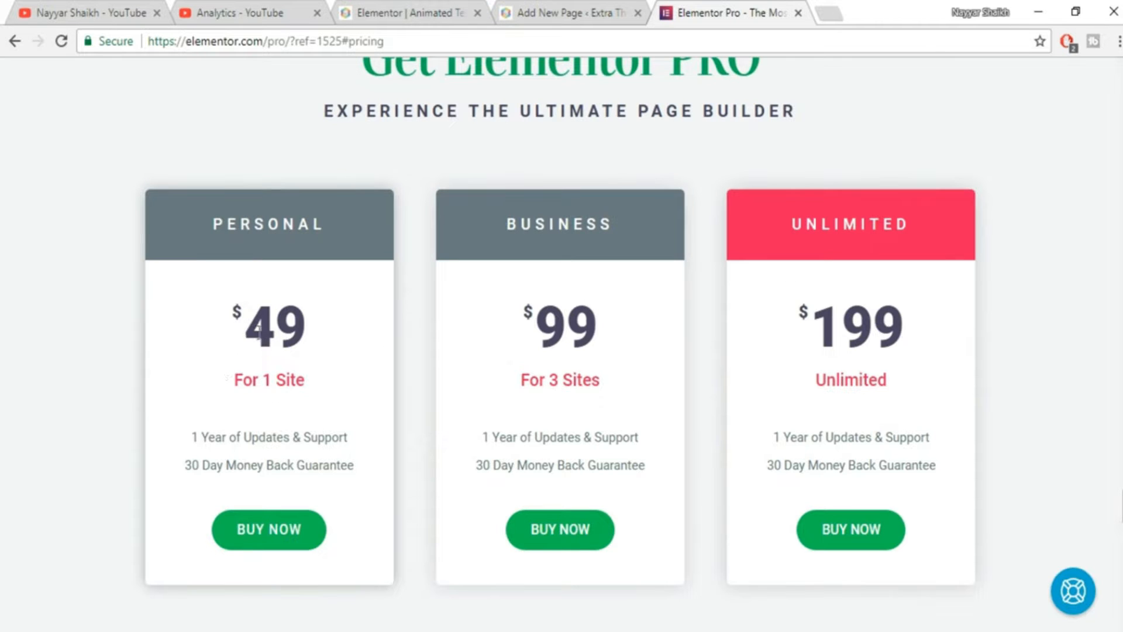
left_click_drag(255, 319, 324, 336)
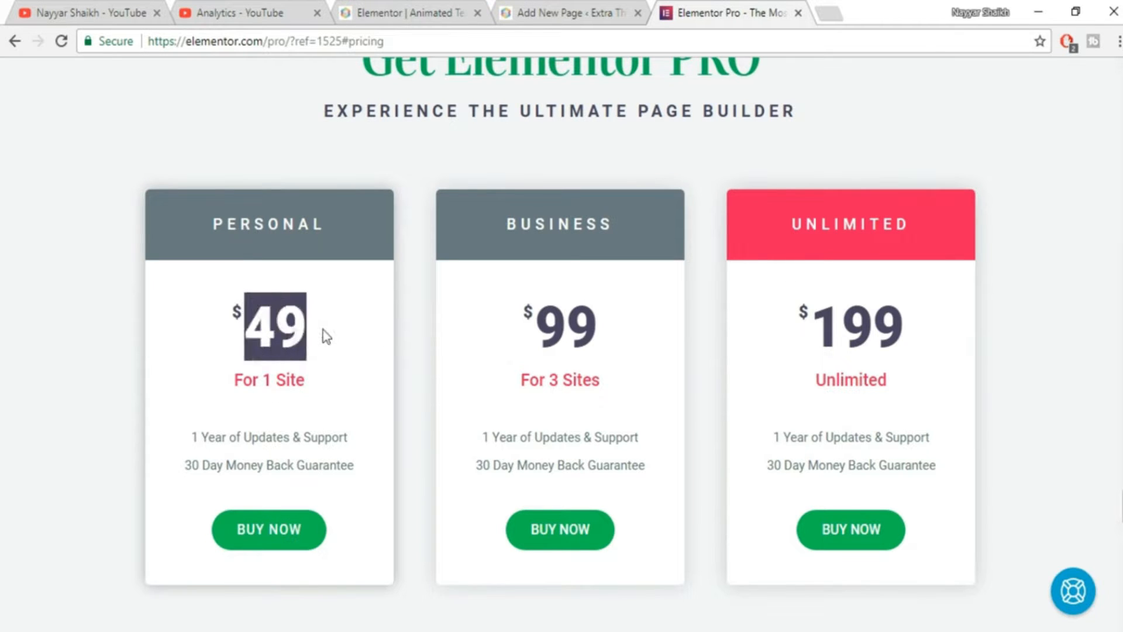
left_click_drag(239, 385, 311, 386)
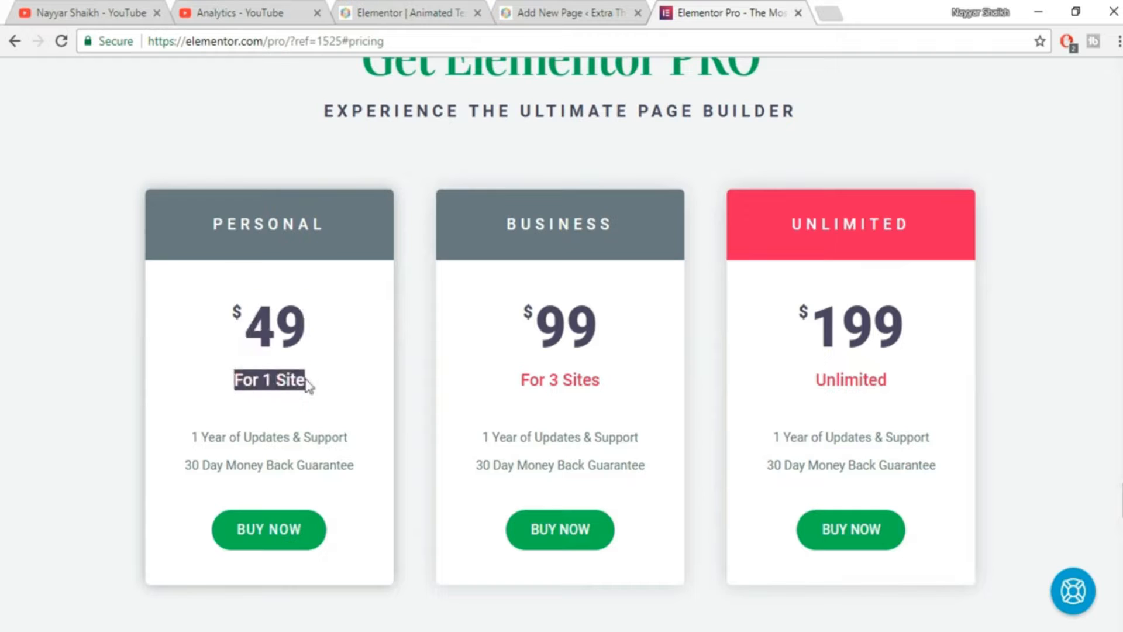
left_click(310, 386)
left_click_drag(250, 319, 314, 328)
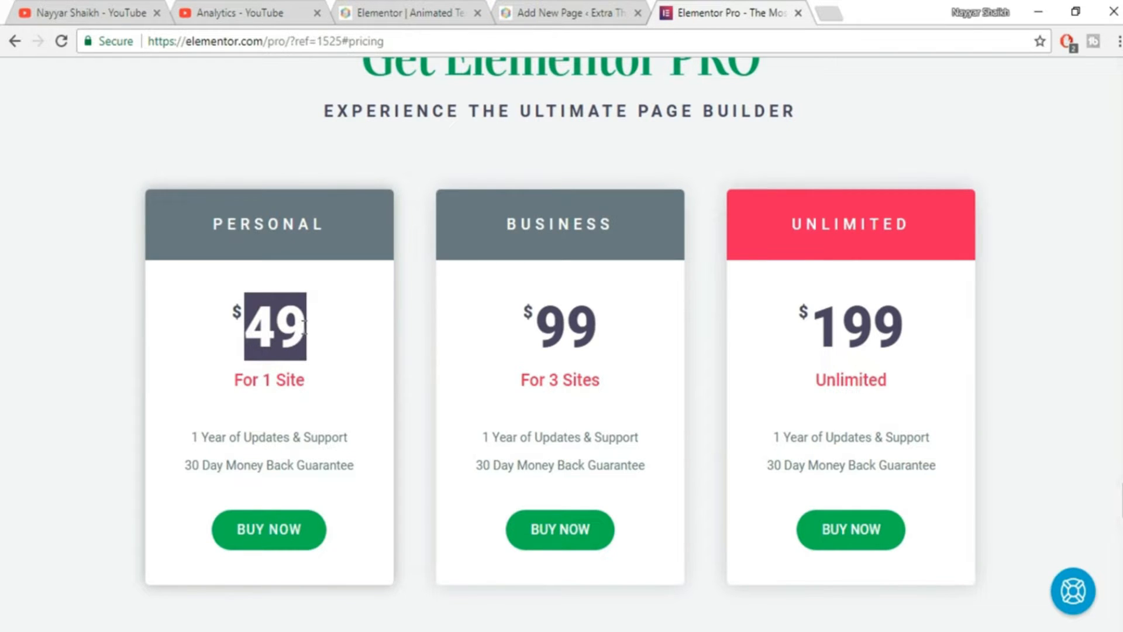
Glance at the page draft and the animated headline example, then return to pricing.
left_click(565, 18)
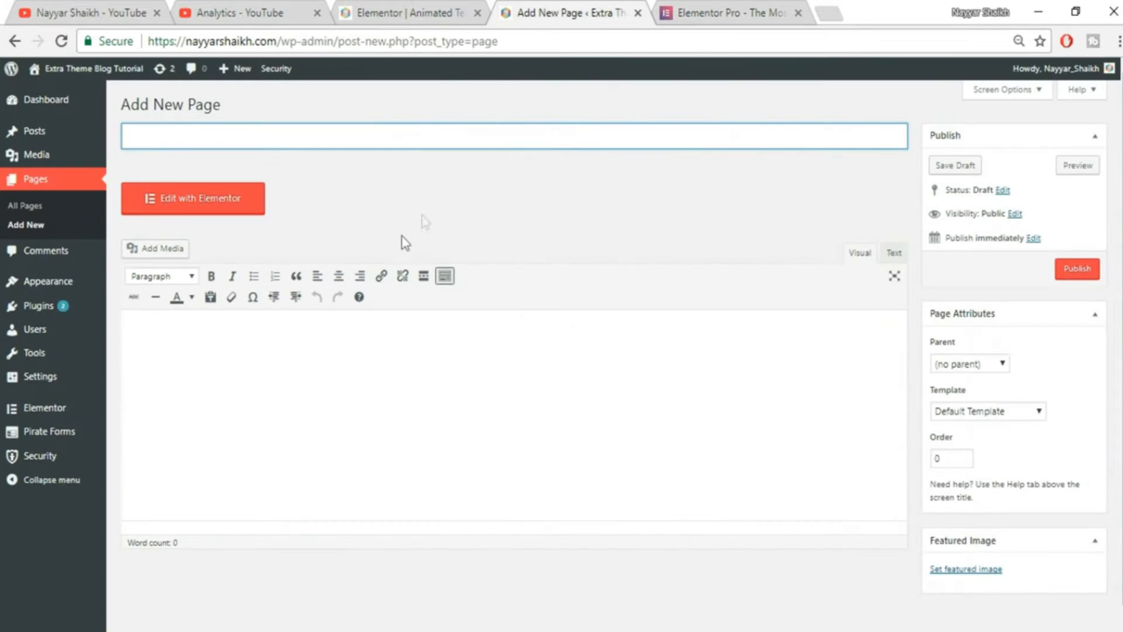
left_click(413, 20)
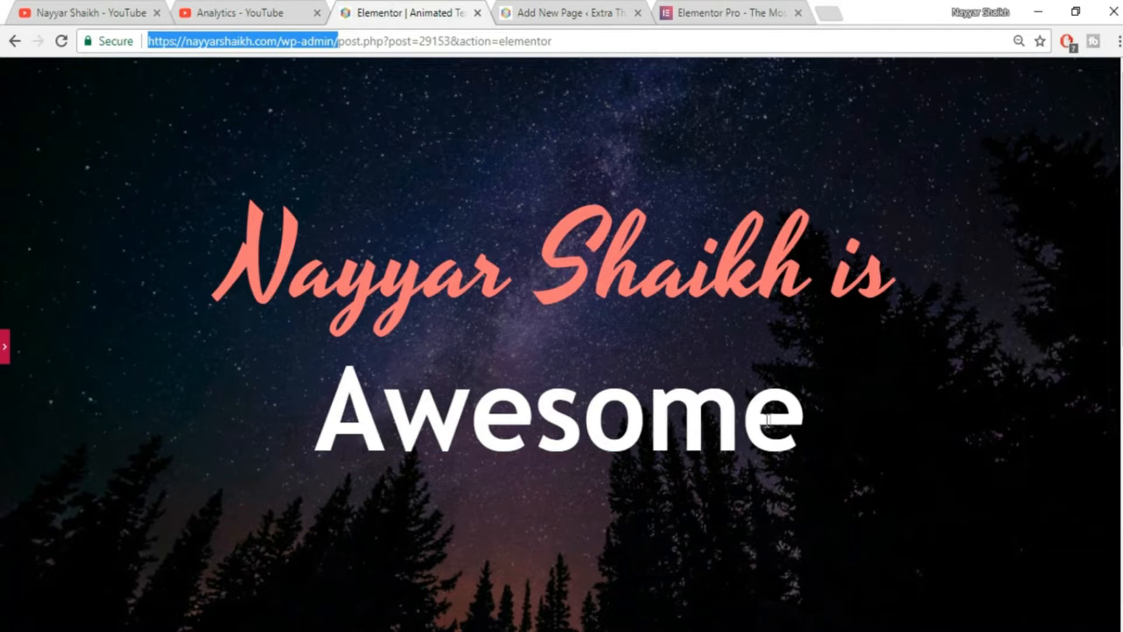
scroll(796, 485, "down", 6)
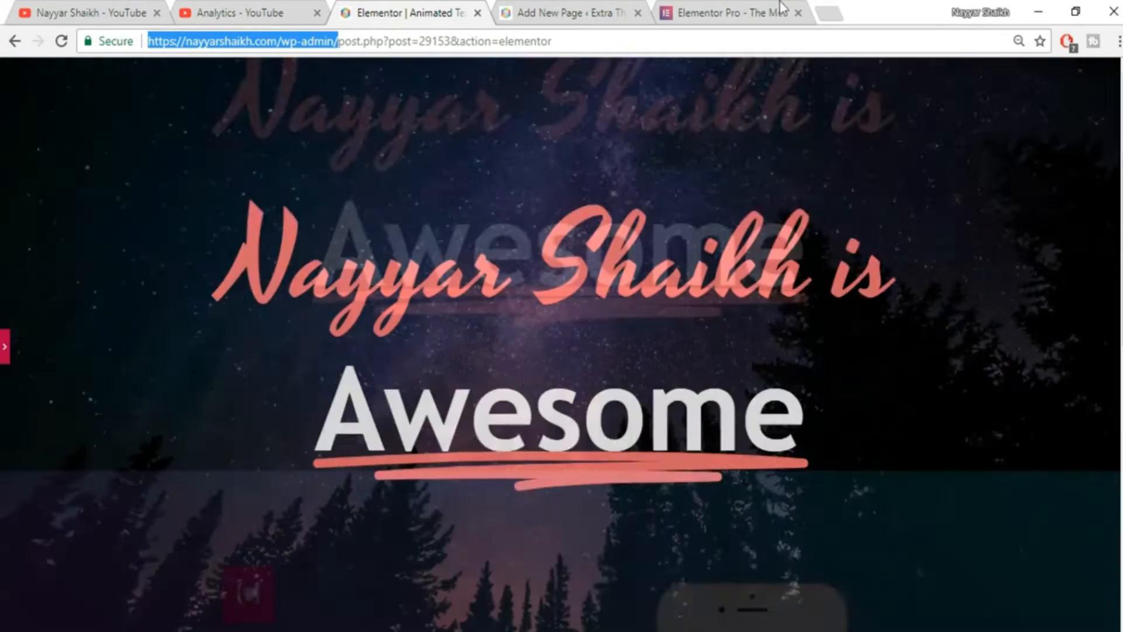
left_click(755, 13)
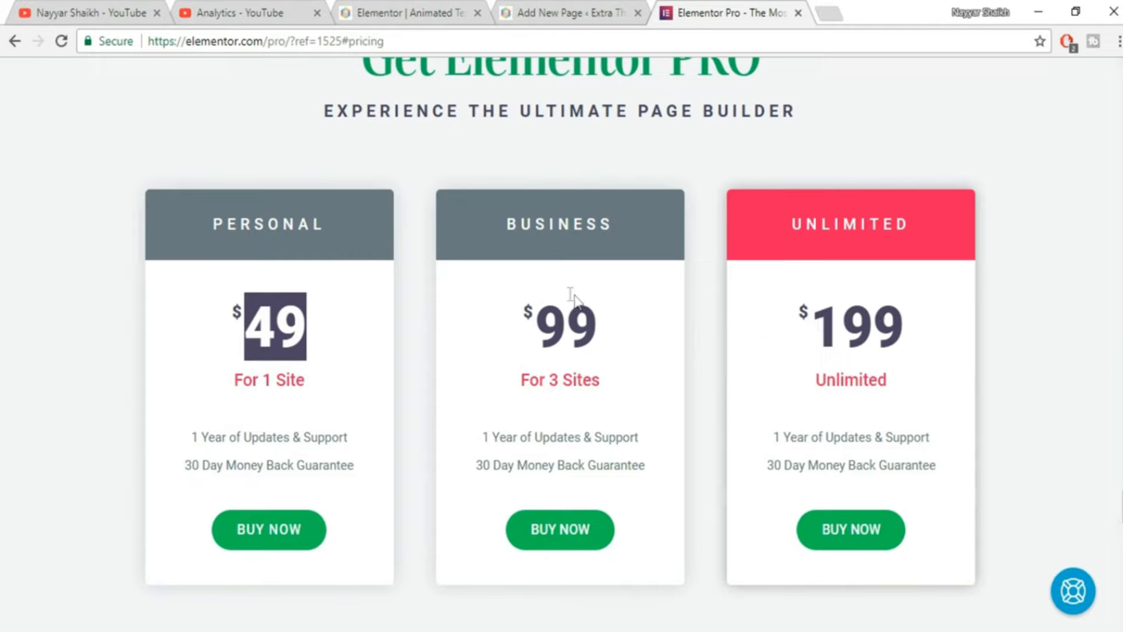
Title the page 'Animated Headline', apply the Page Builder Blank template, and publish it.
left_click(598, 8)
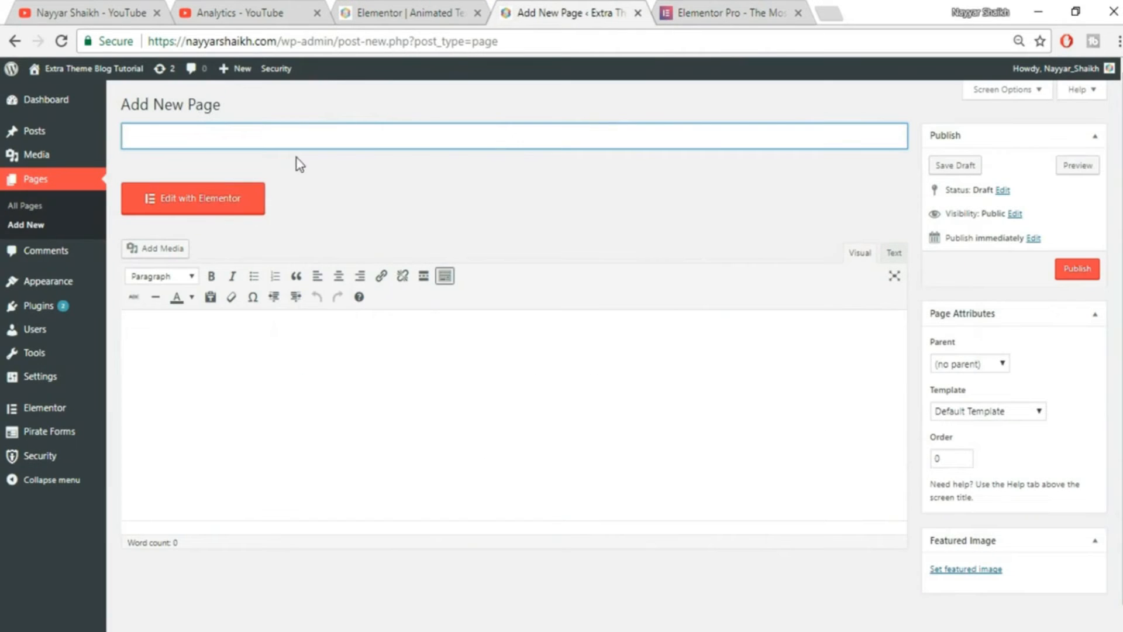
left_click(376, 133)
type("Animated Headline")
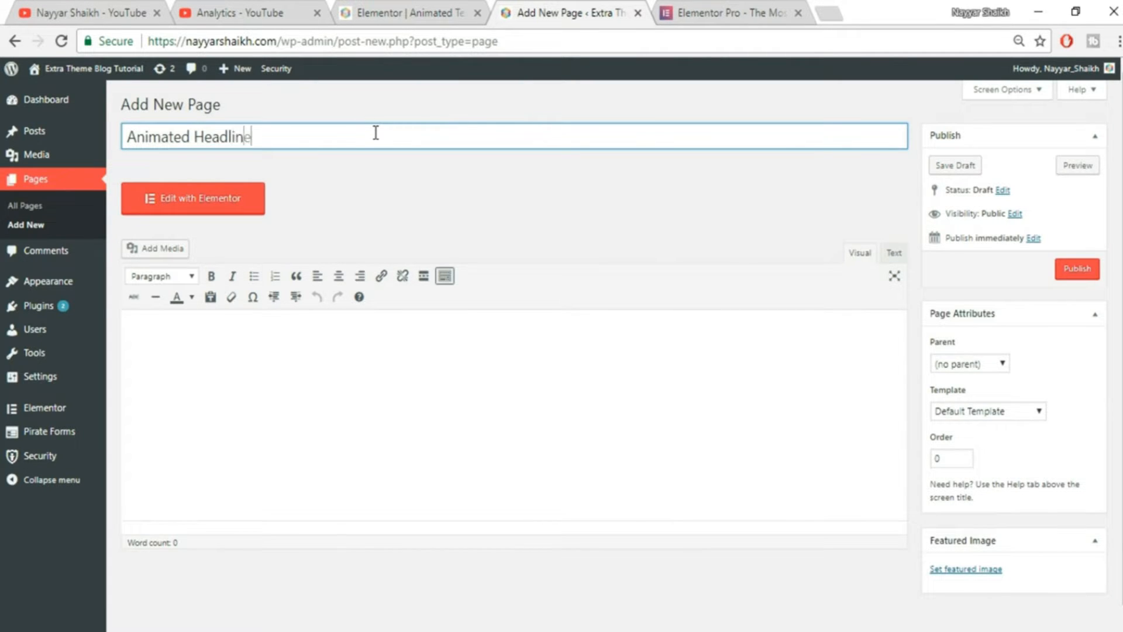
left_click(1016, 413)
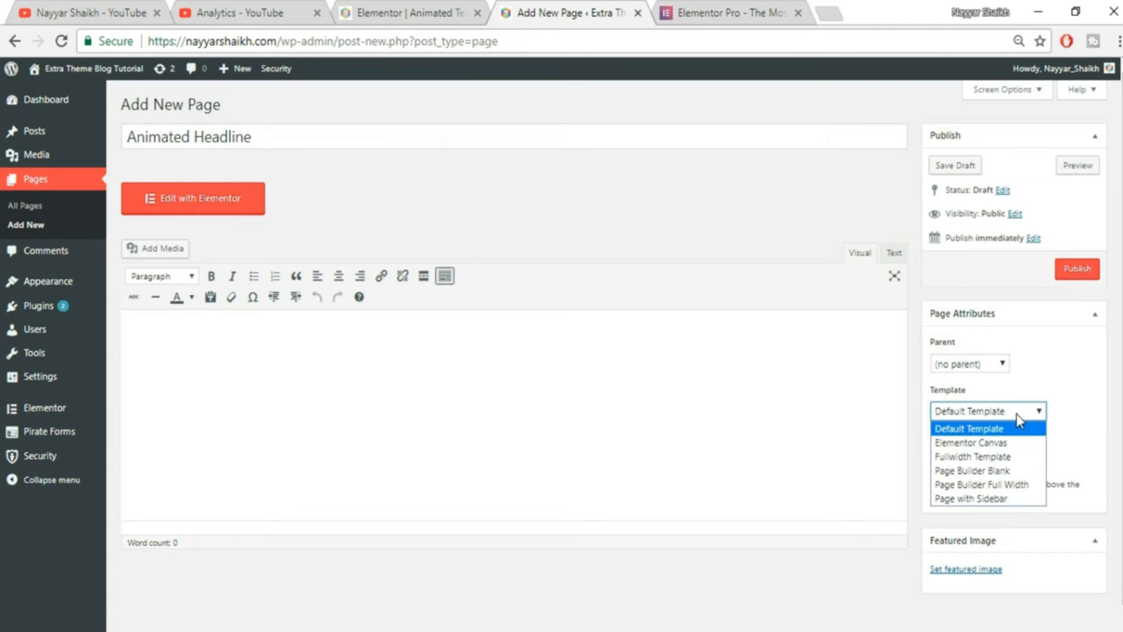
left_click(1005, 475)
left_click(1078, 269)
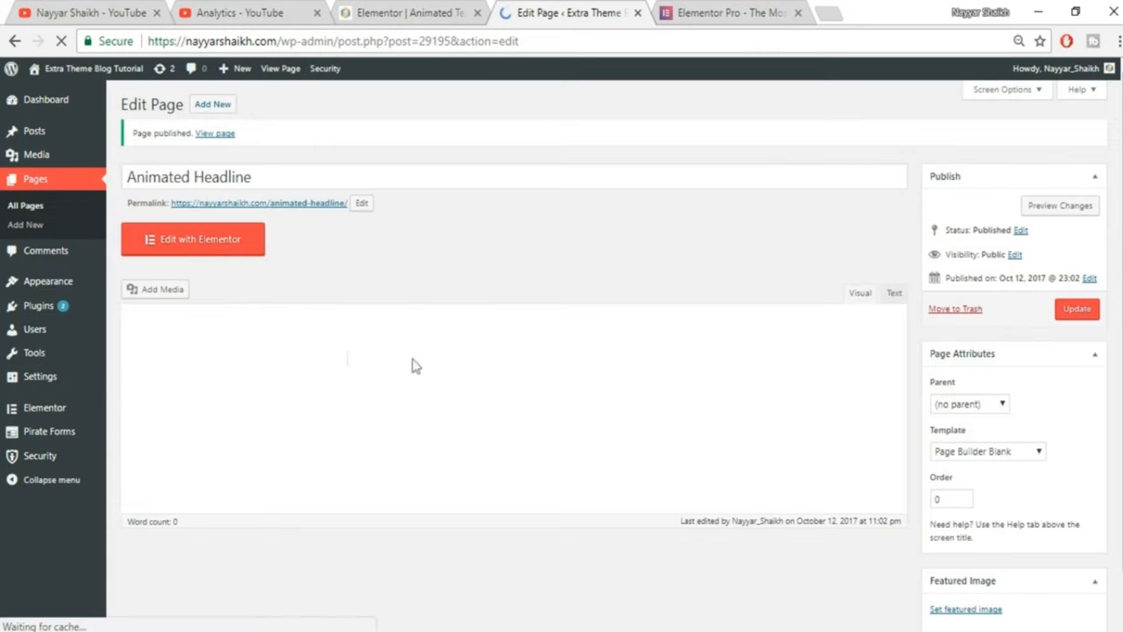
Open the published Animated Headline page in the Elementor editor.
left_click(235, 249)
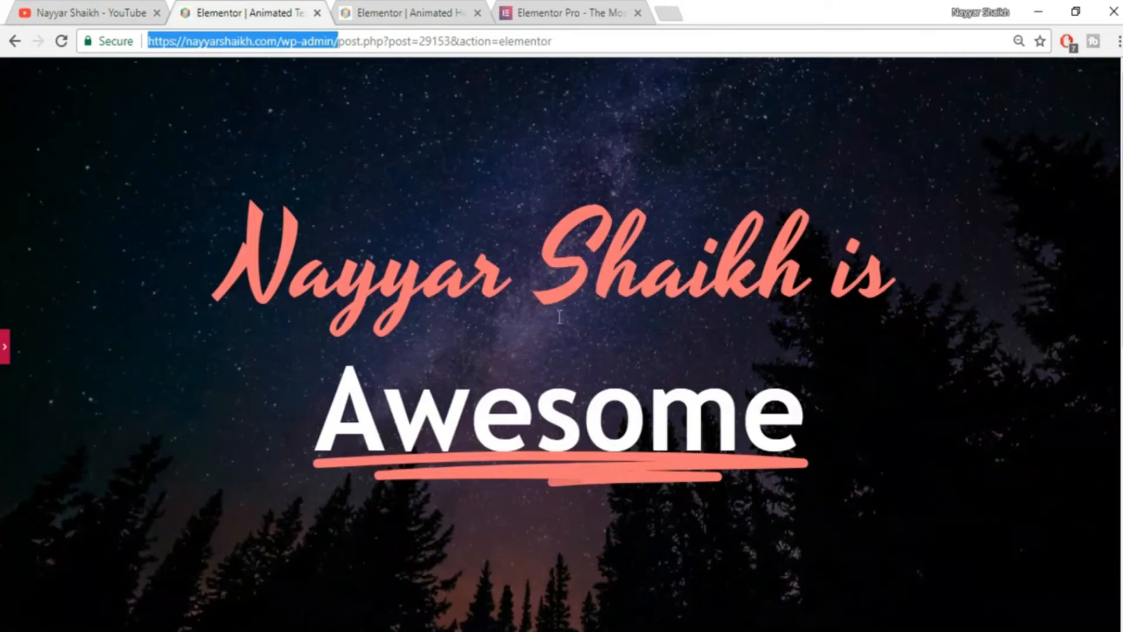
left_click(400, 13)
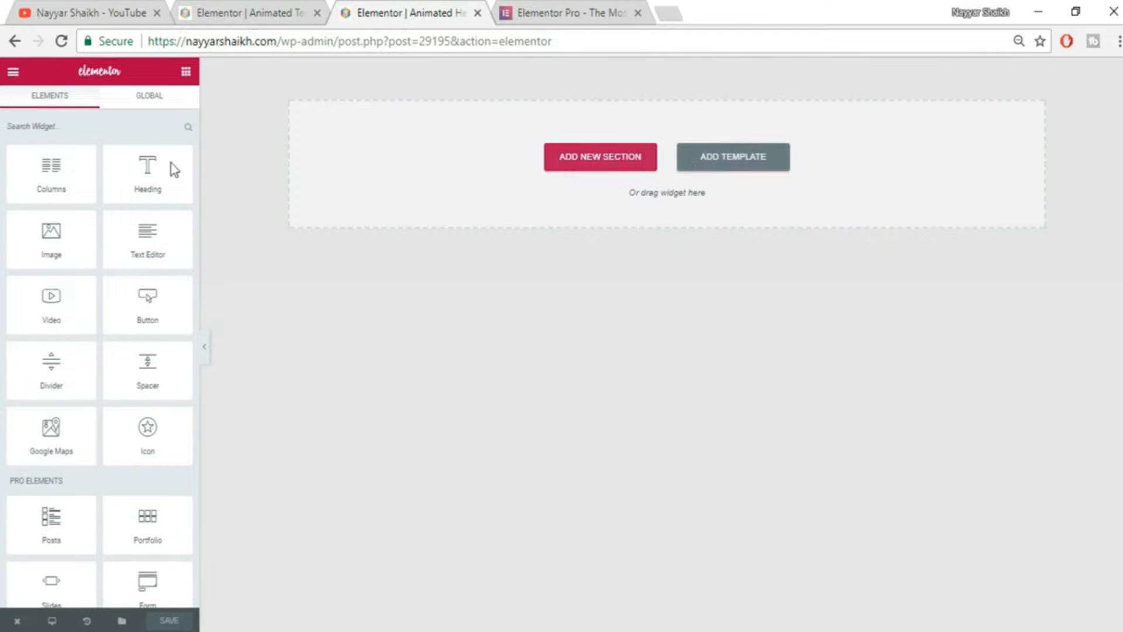
scroll(175, 263, "down", 1)
scroll(176, 275, "down", 2)
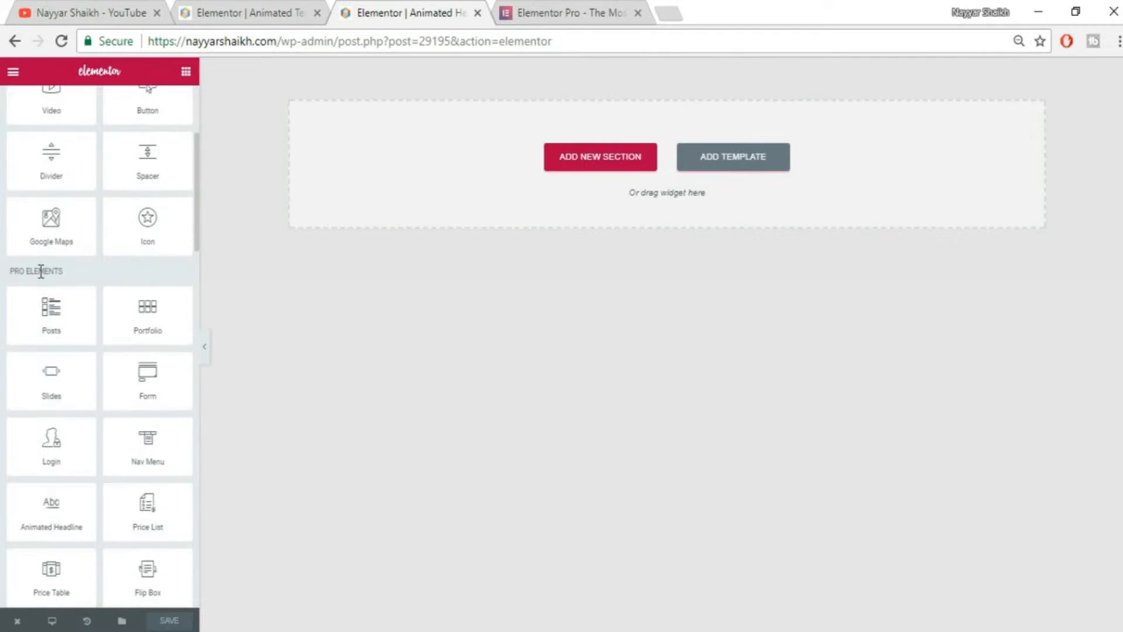
scroll(94, 272, "down", 1)
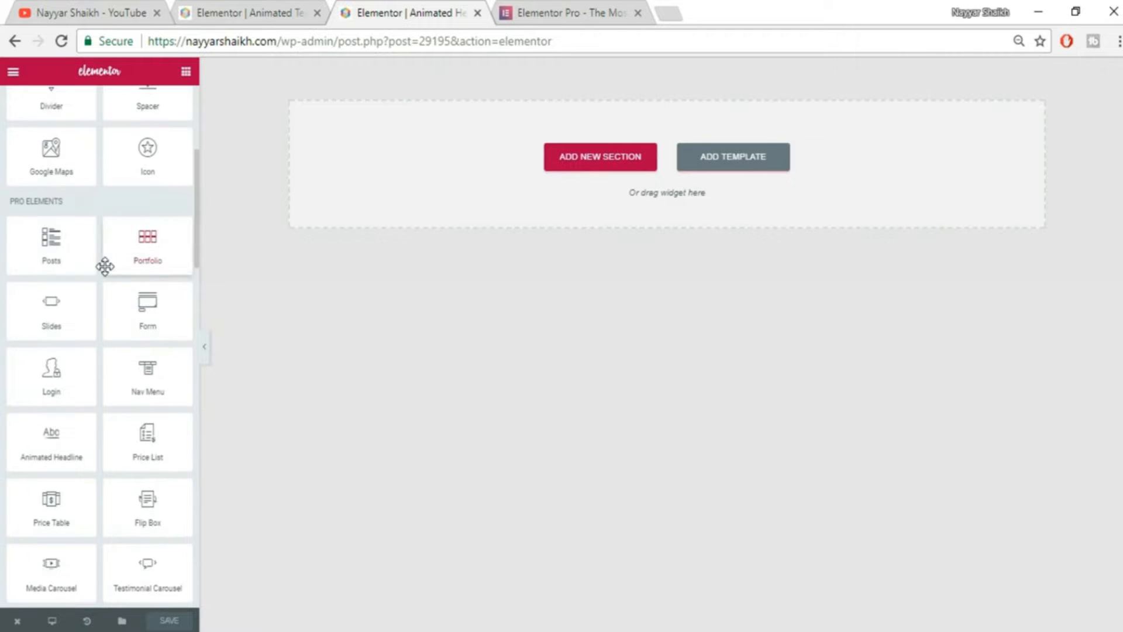
scroll(87, 313, "down", 1)
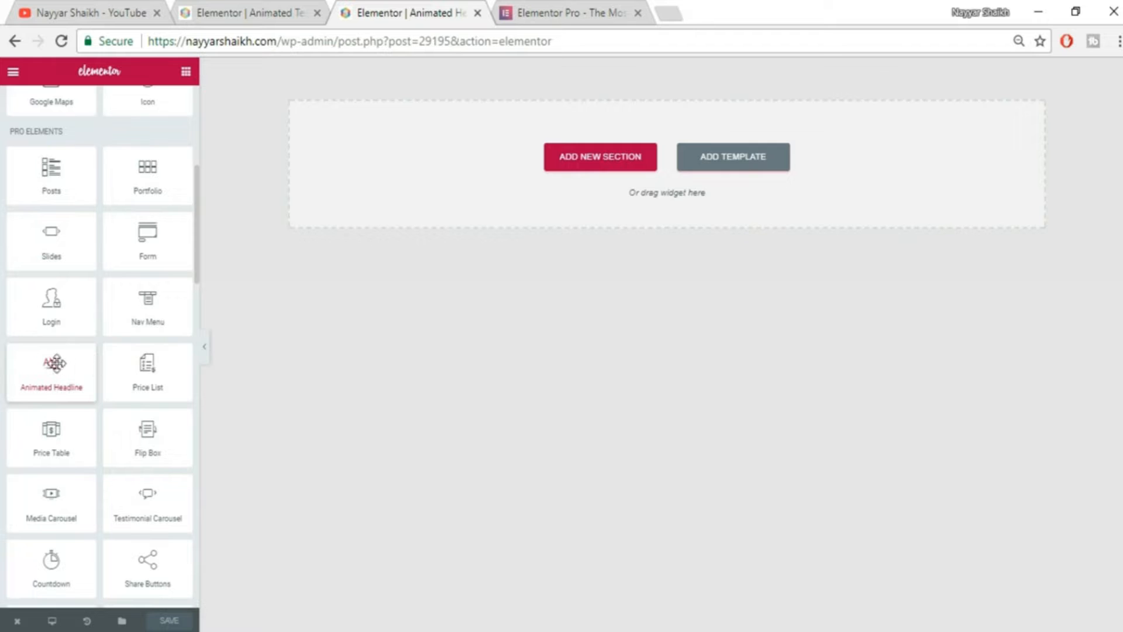
scroll(80, 183, "up", 5)
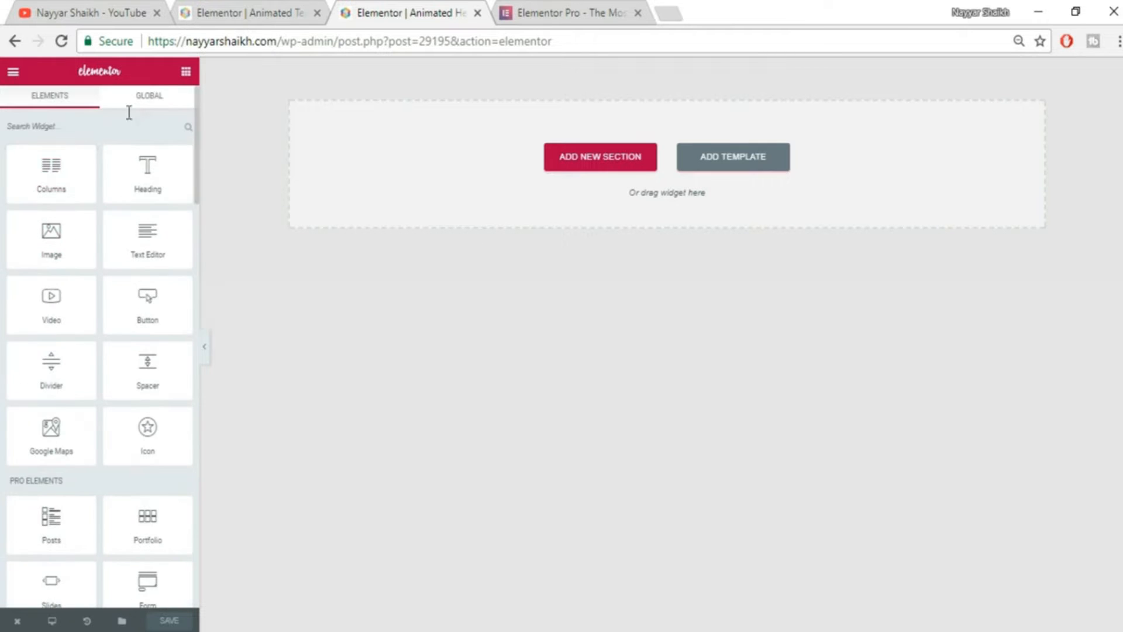
Search widgets for 'an' and drop the Animated Headline widget onto the empty canvas.
left_click(143, 129)
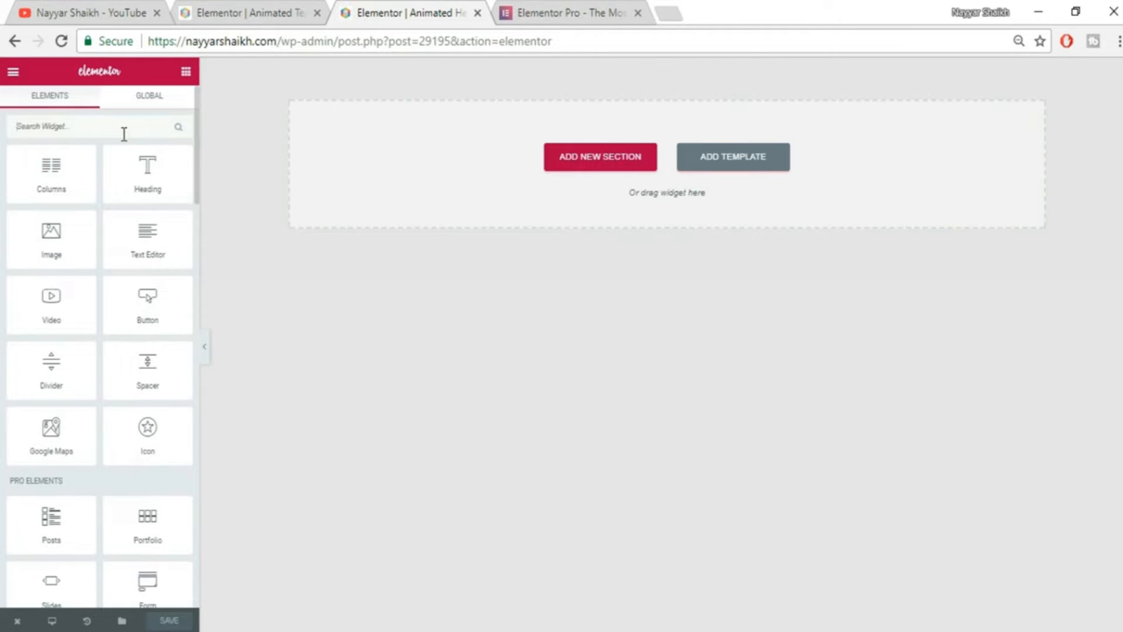
type("an")
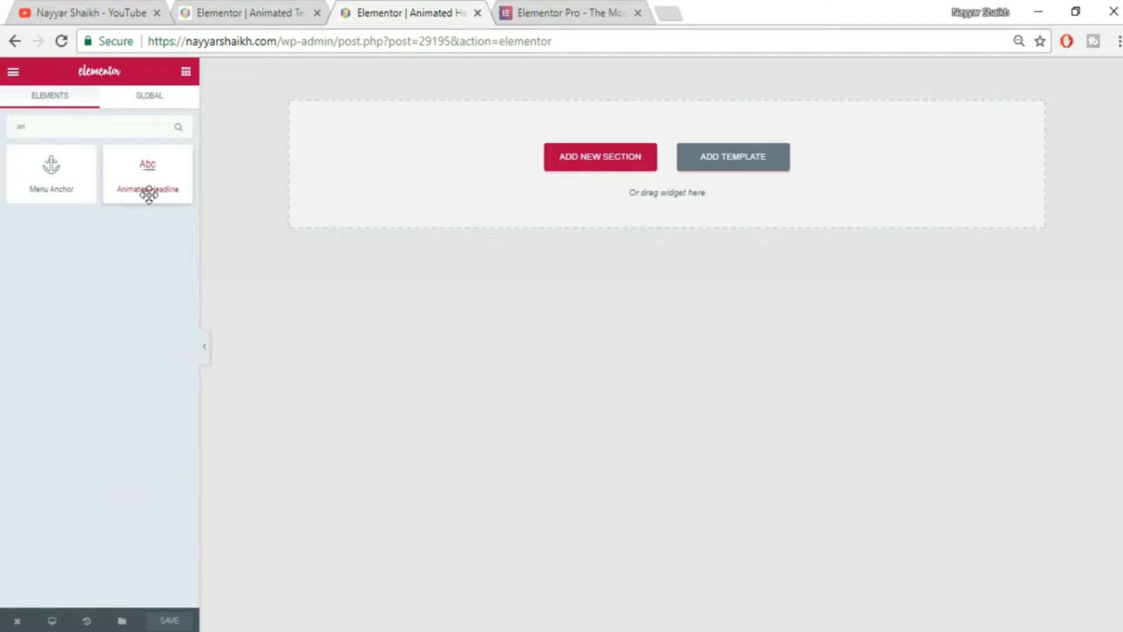
left_click_drag(148, 194, 584, 188)
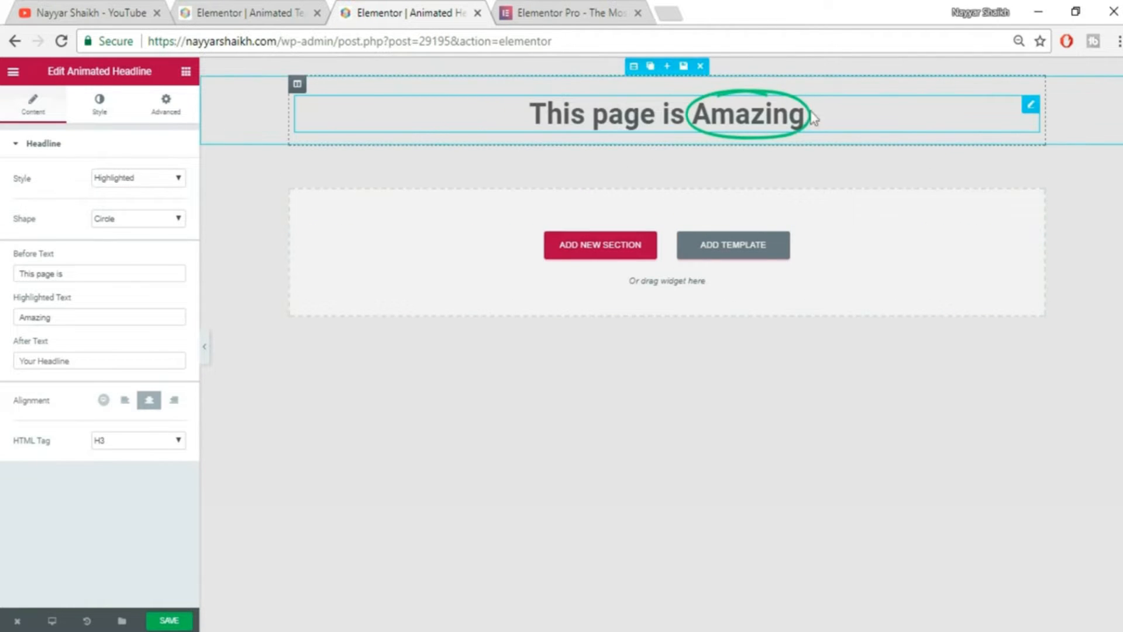
Give the headline section a classic background using the starry night-sky photo from the Media Library.
left_click(251, 1)
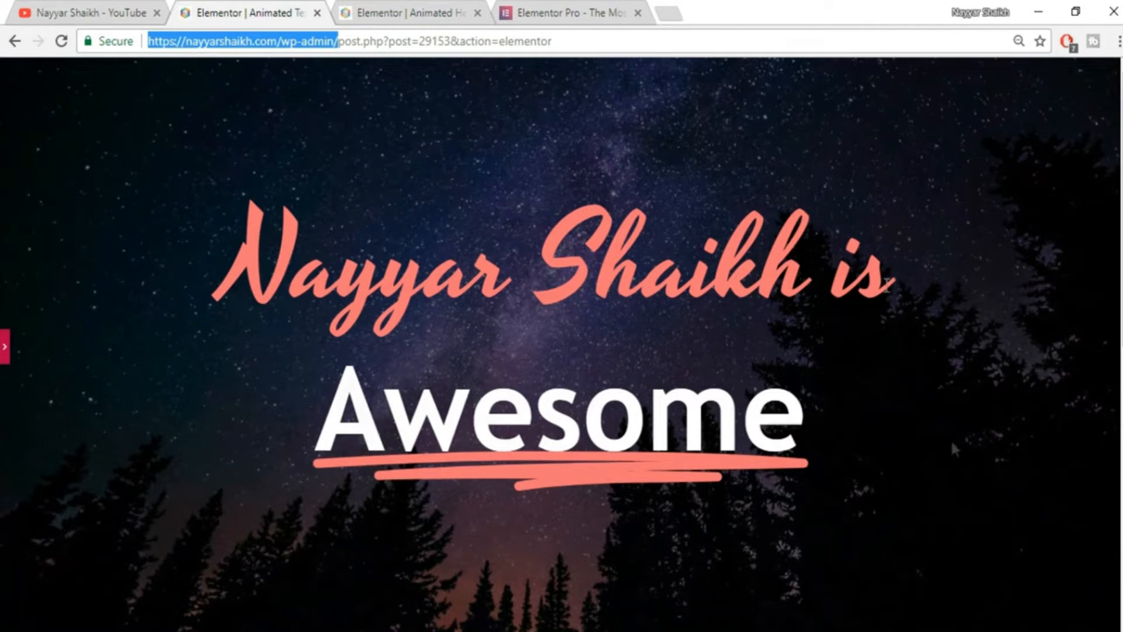
left_click(454, 13)
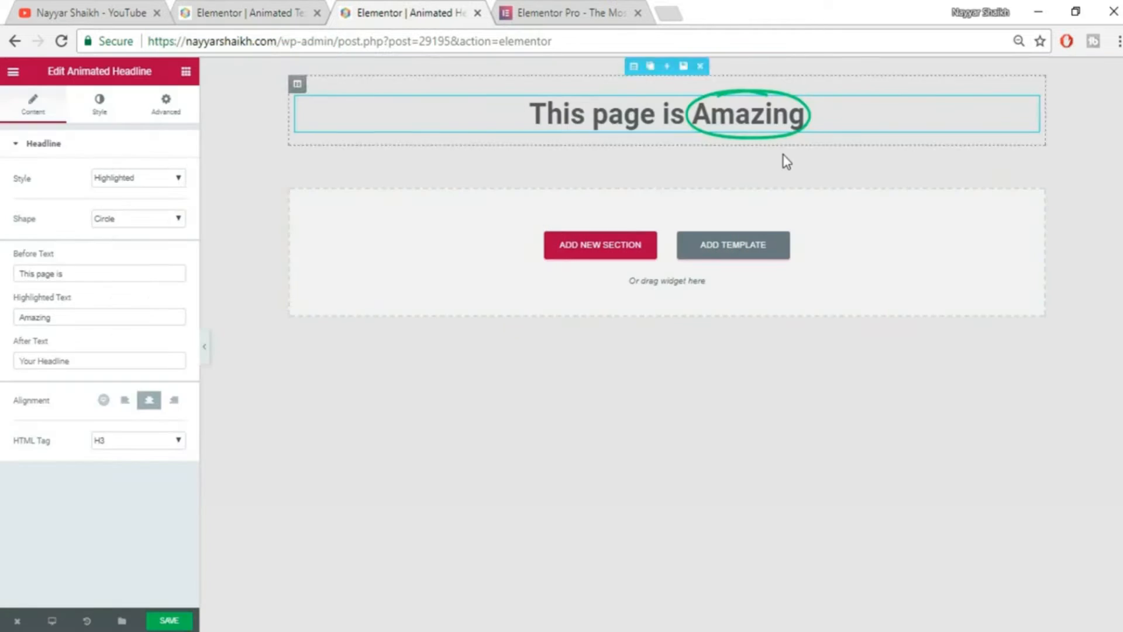
left_click(632, 65)
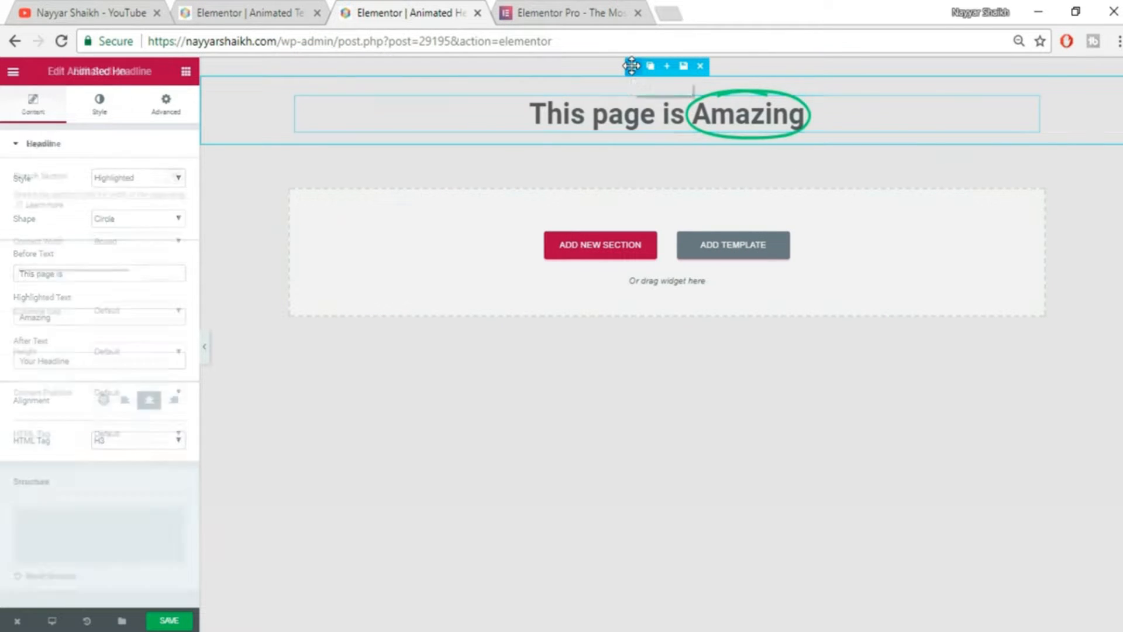
left_click(99, 104)
left_click(108, 222)
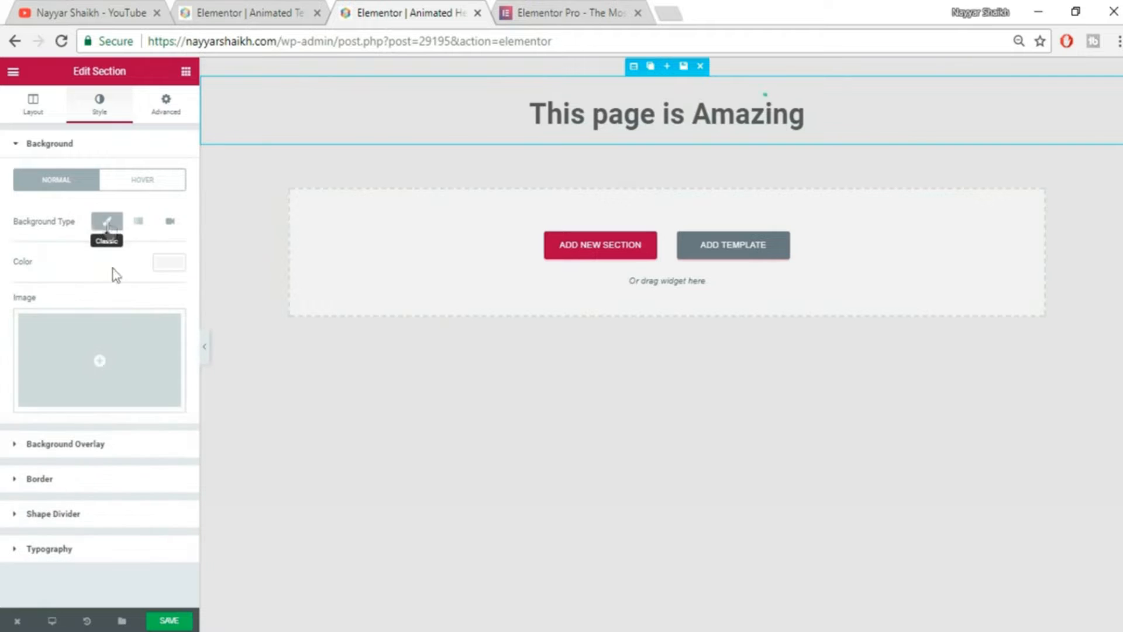
left_click(113, 359)
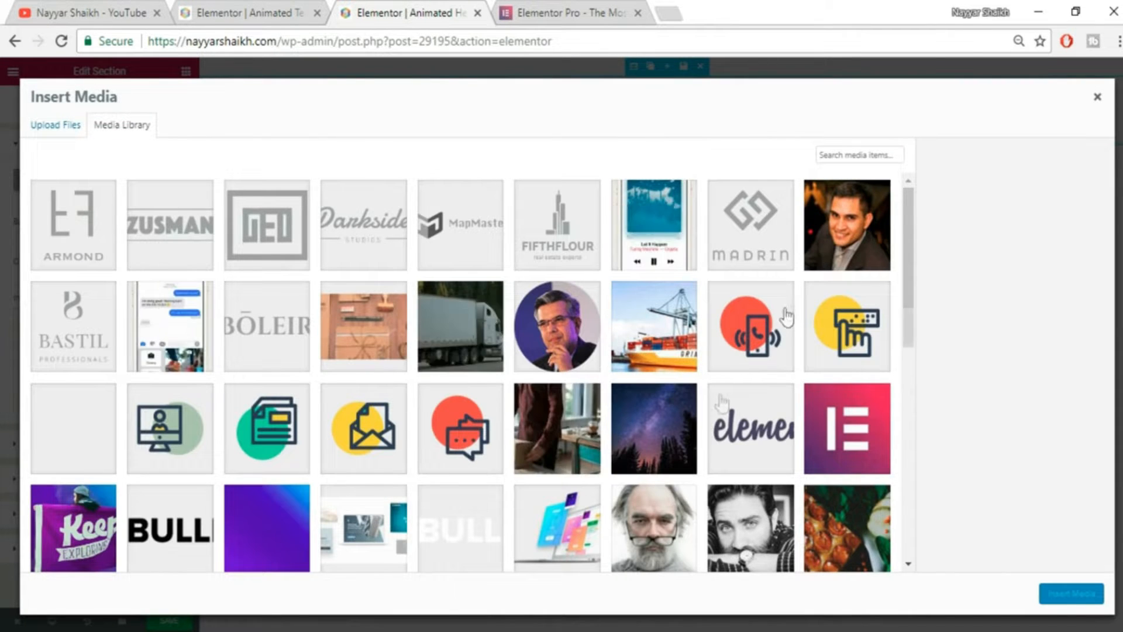
left_click(658, 429)
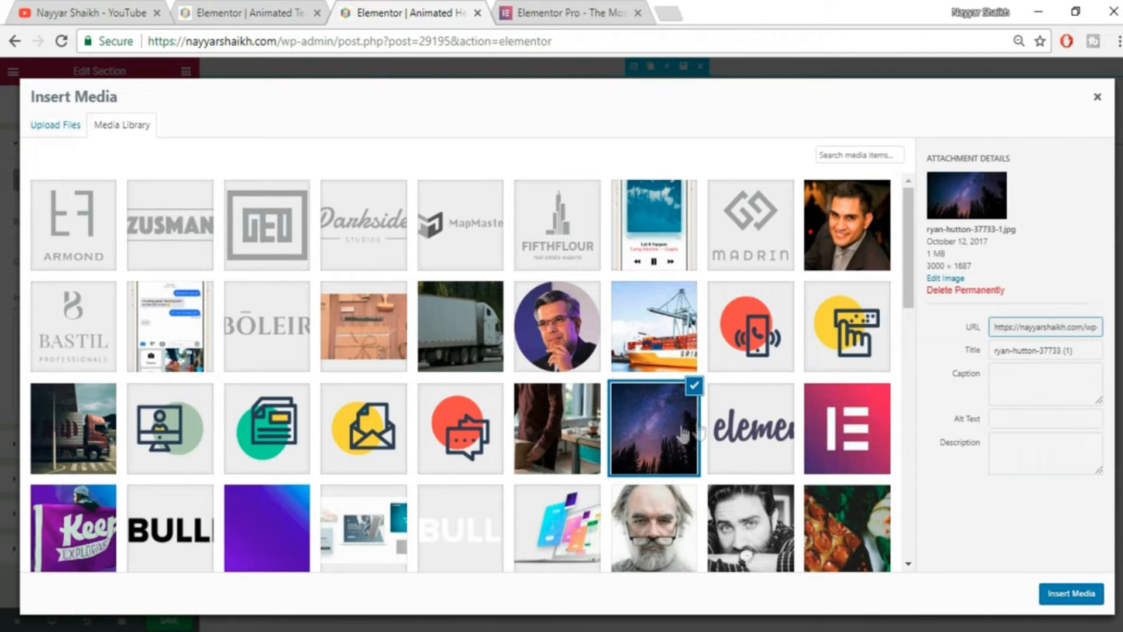
left_click(1072, 594)
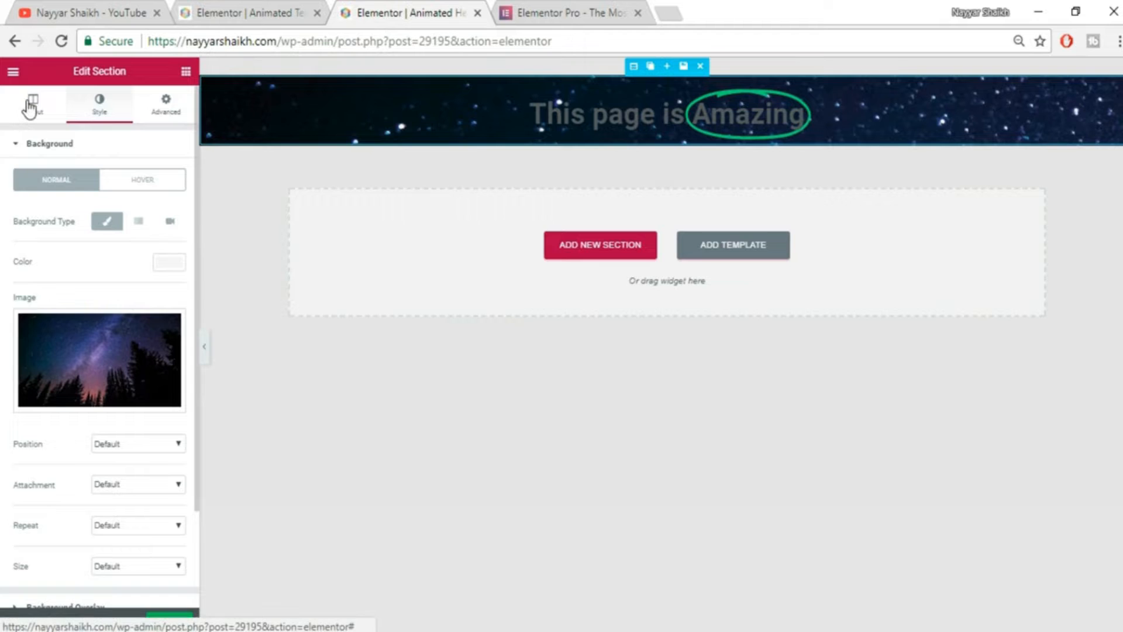
Set the section height to Fit To Screen.
left_click(20, 113)
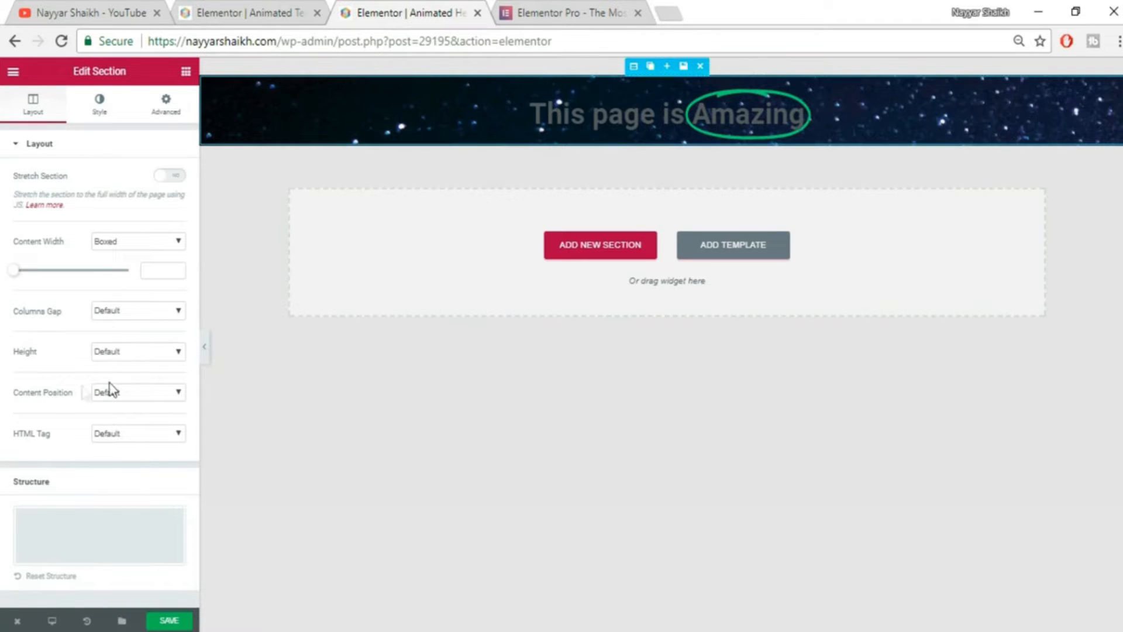
left_click(135, 354)
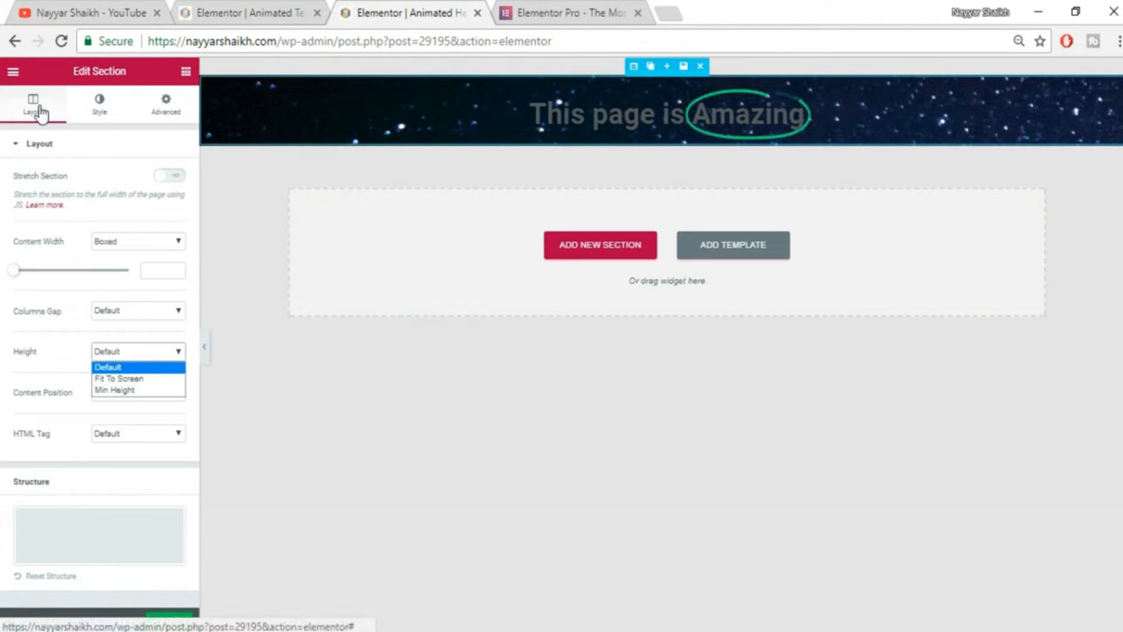
left_click(125, 378)
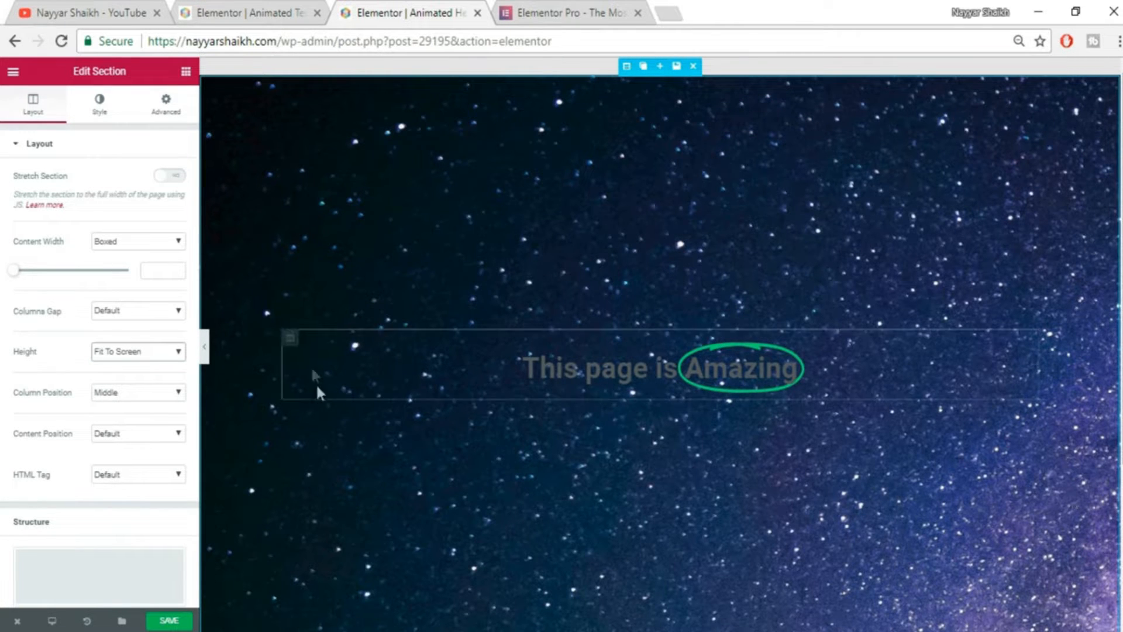
Set the background image size to Cover, then select the headline's Style settings.
left_click(109, 117)
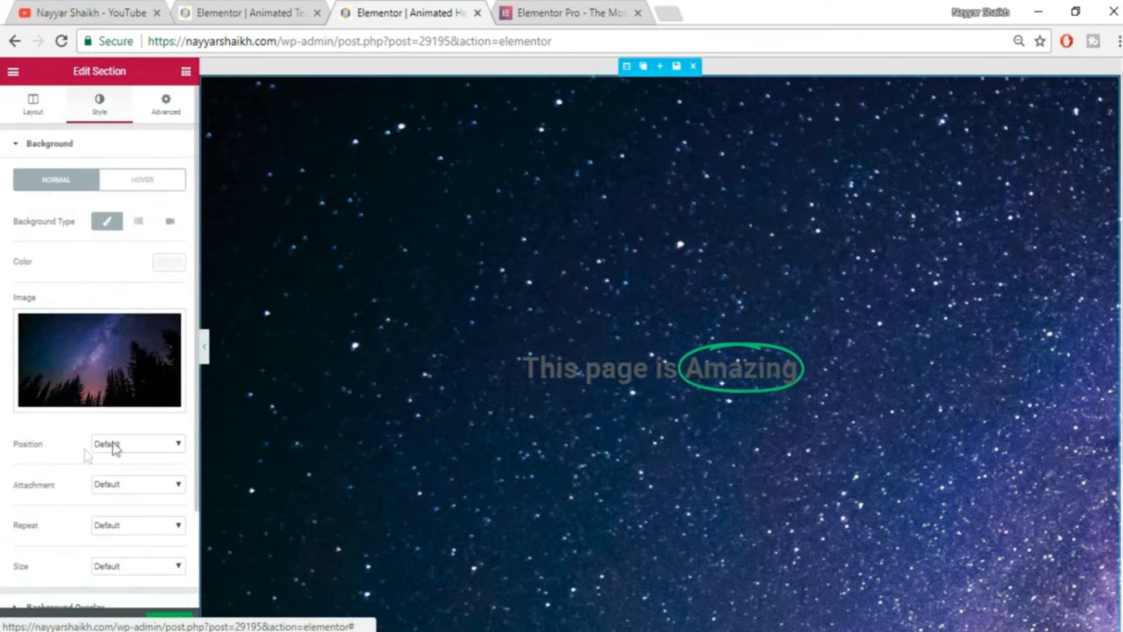
scroll(114, 351, "down", 2)
scroll(85, 340, "up", 1)
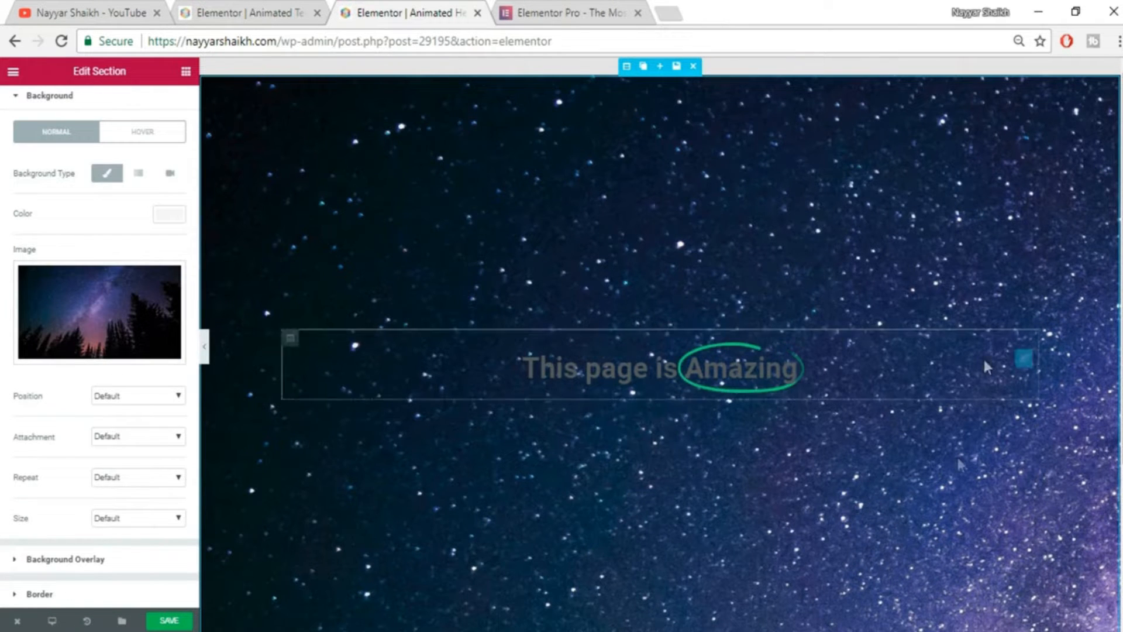
left_click(127, 519)
left_click(132, 555)
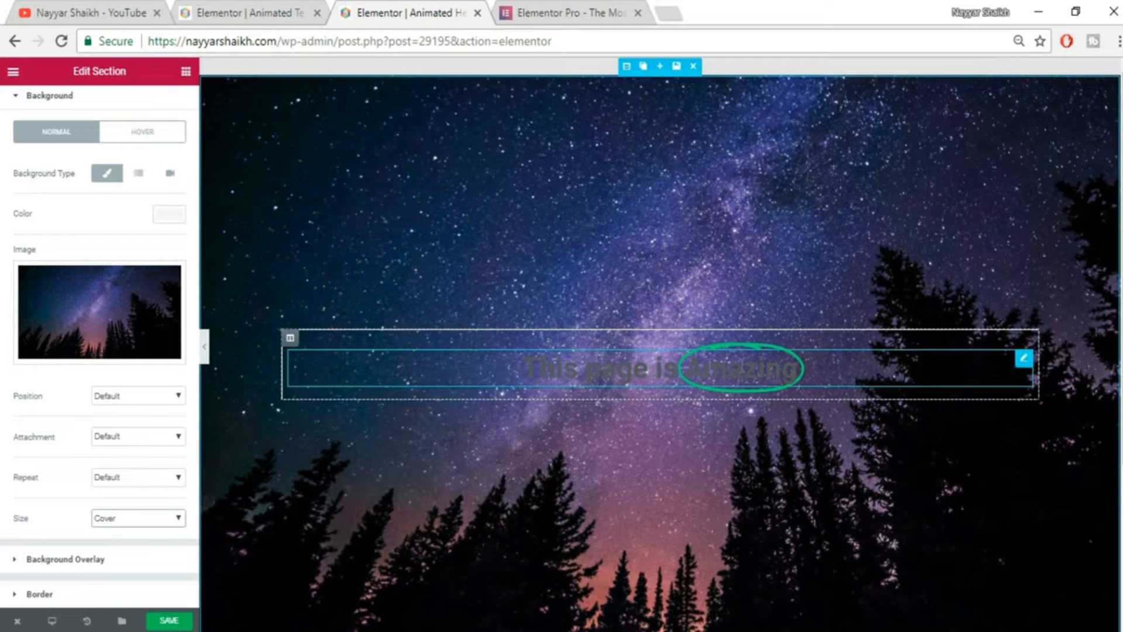
left_click(694, 371)
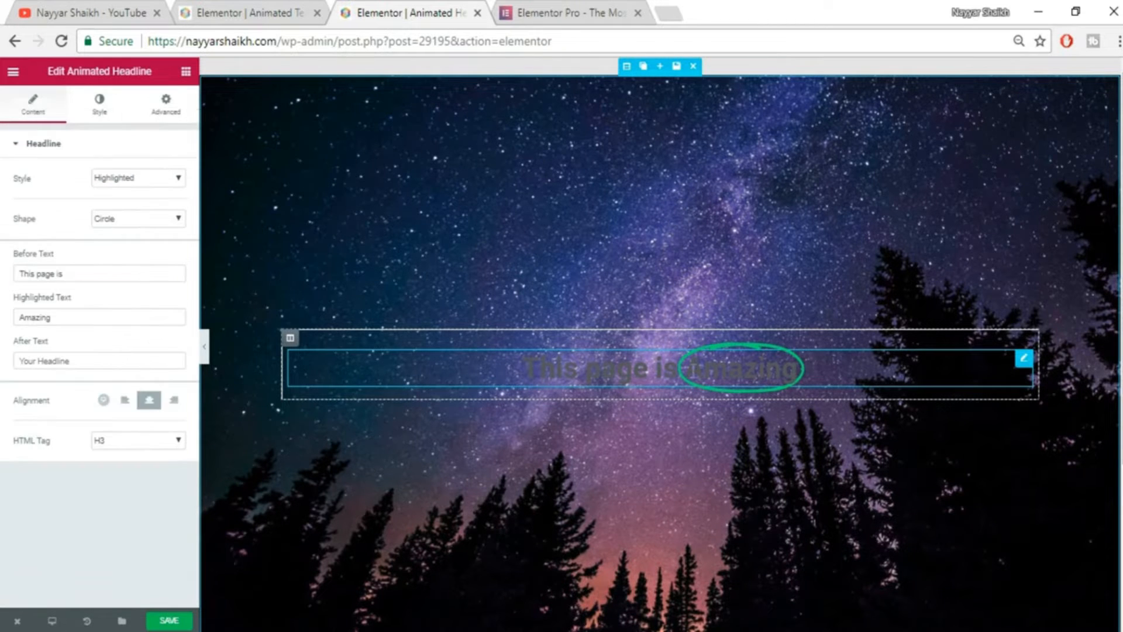
left_click(111, 107)
Set the highlight shape colour to white.
left_click(172, 186)
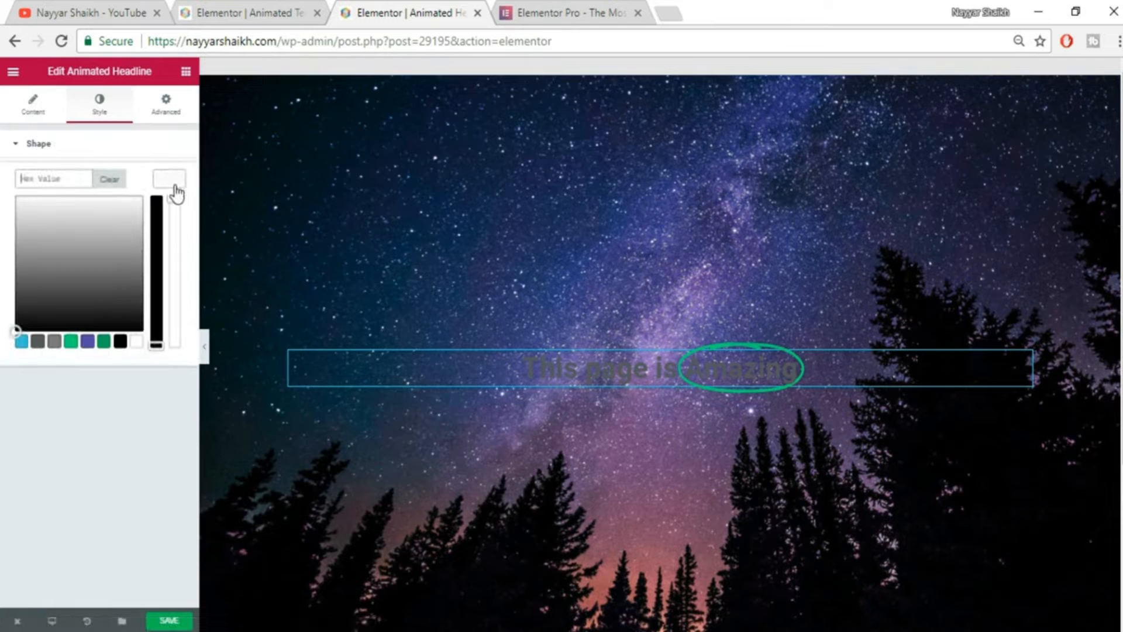
left_click(135, 345)
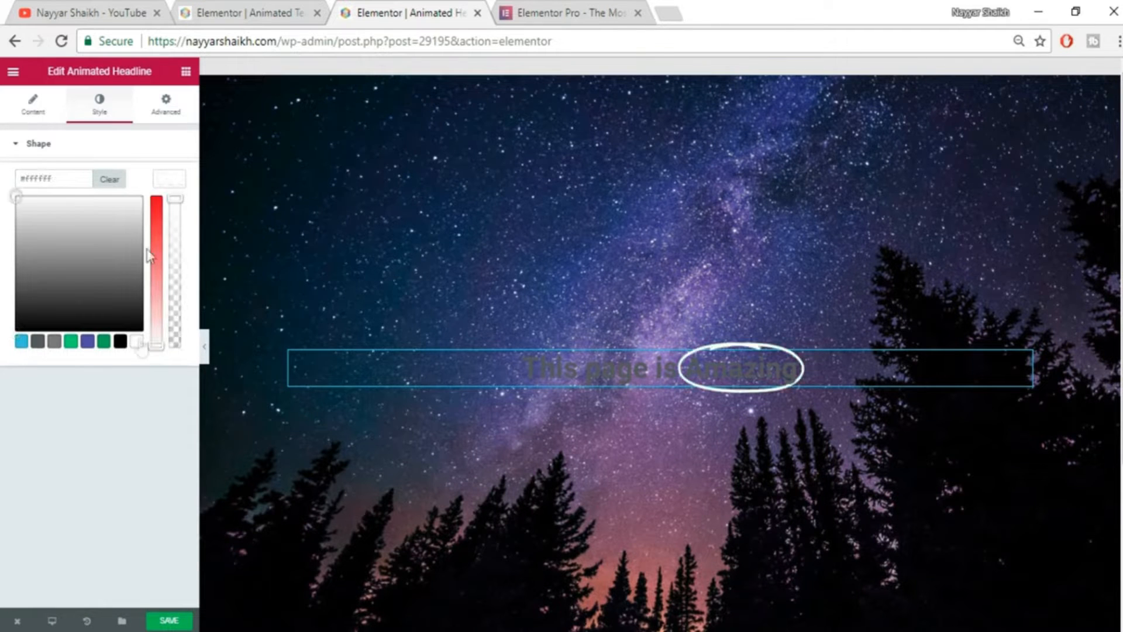
left_click(174, 182)
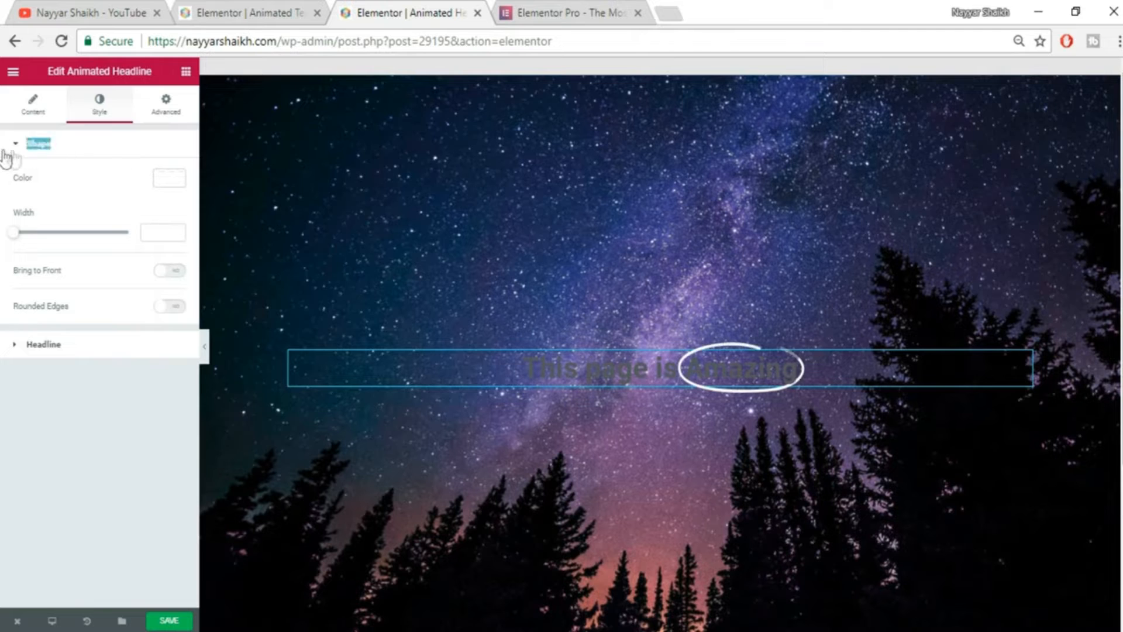
left_click(39, 147)
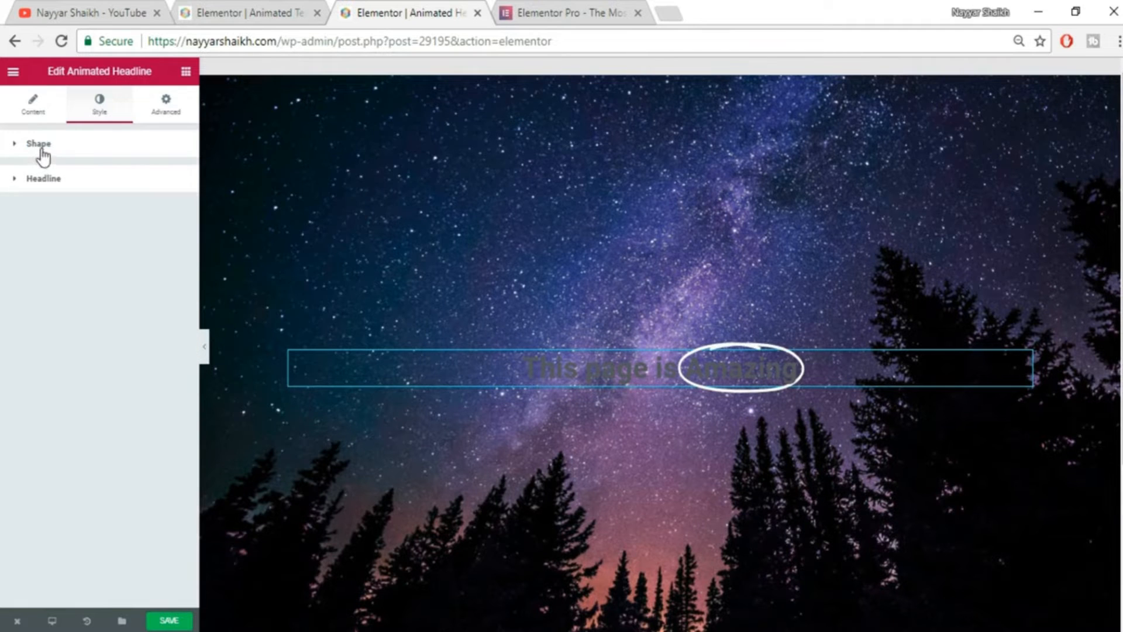
Set the headline text colour to white.
left_click(46, 183)
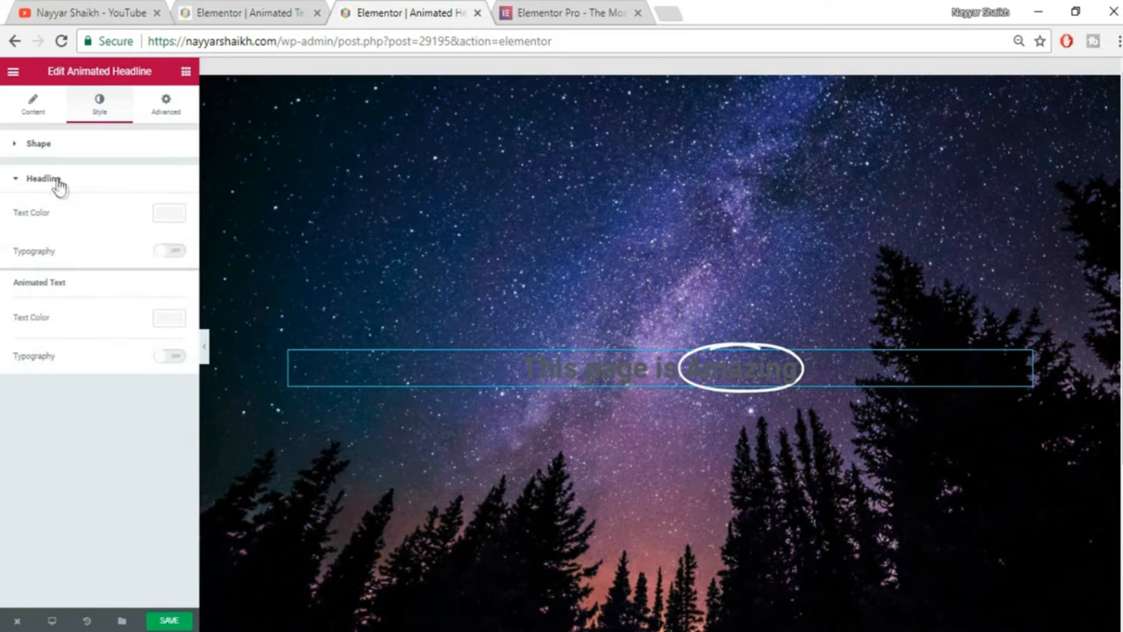
left_click(174, 229)
left_click(136, 376)
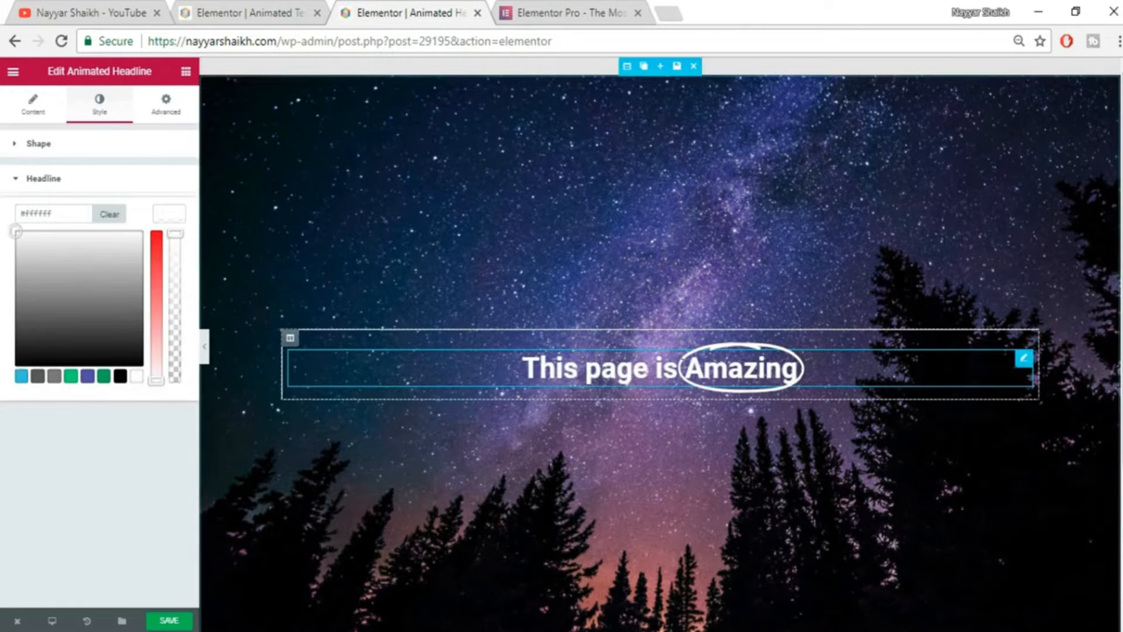
left_click(177, 219)
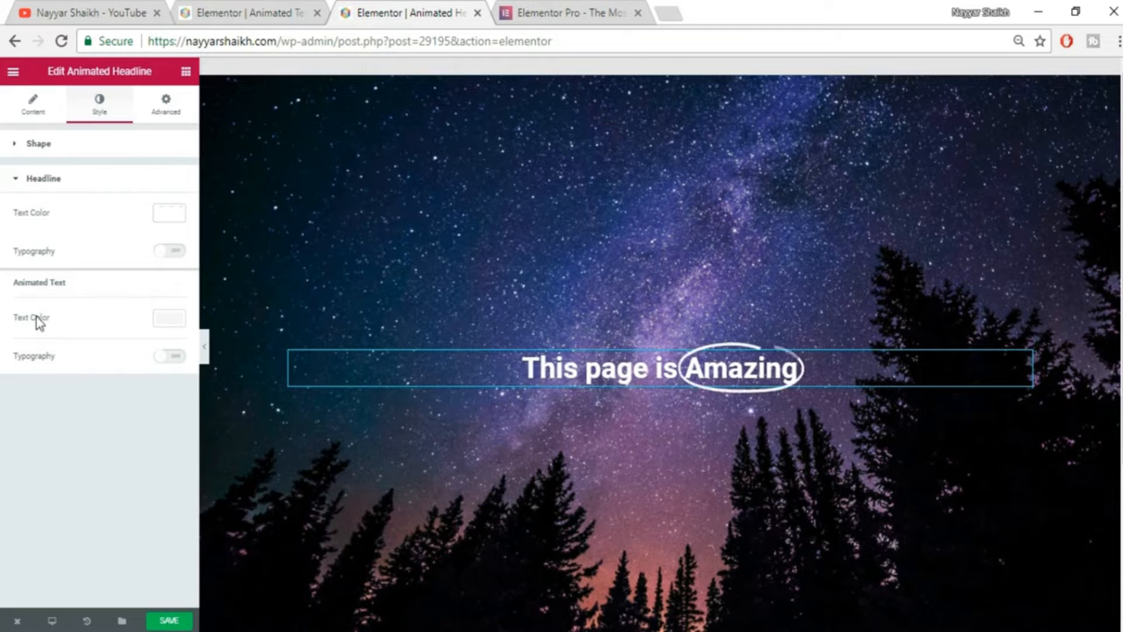
Set the animated word 'Amazing' to black (#000000).
left_click(174, 323)
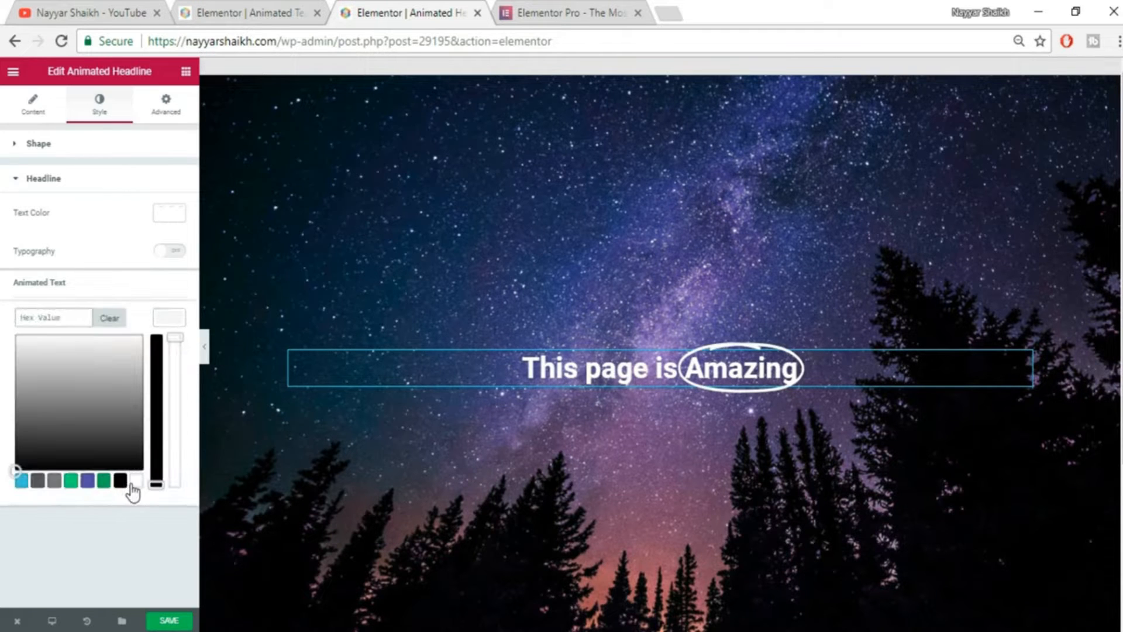
left_click(89, 485)
left_click(119, 485)
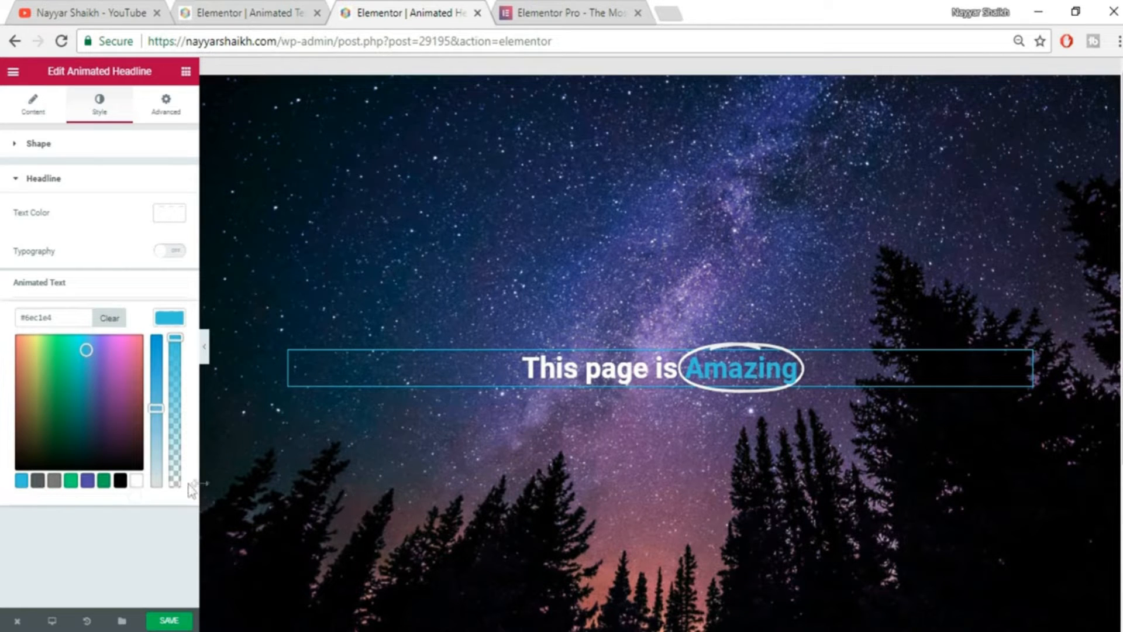
left_click(121, 481)
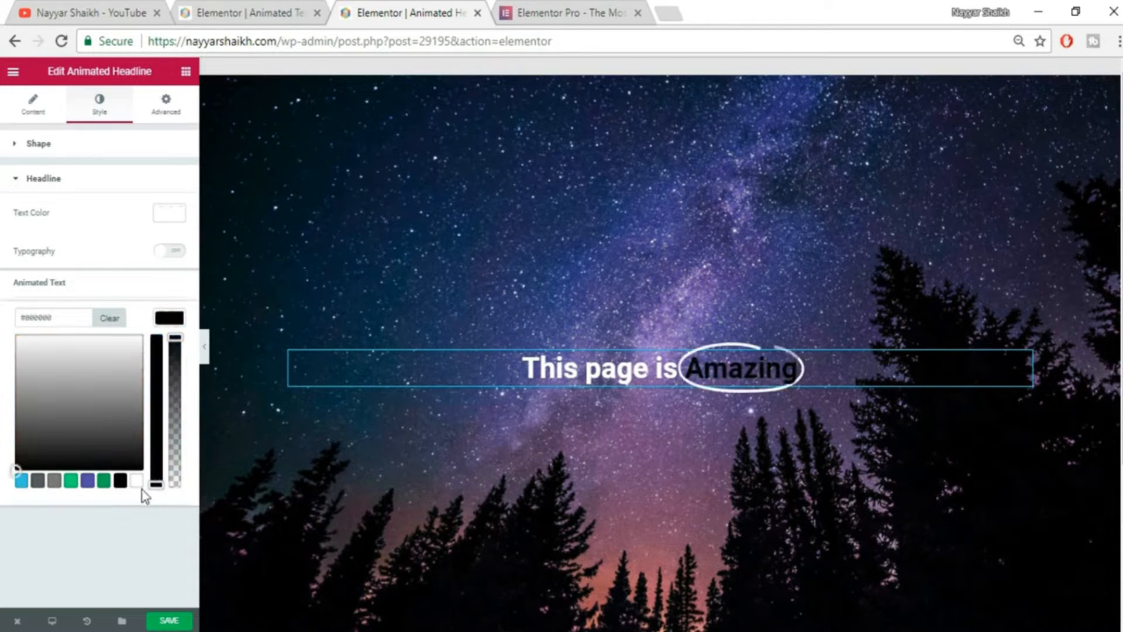
left_click(162, 591)
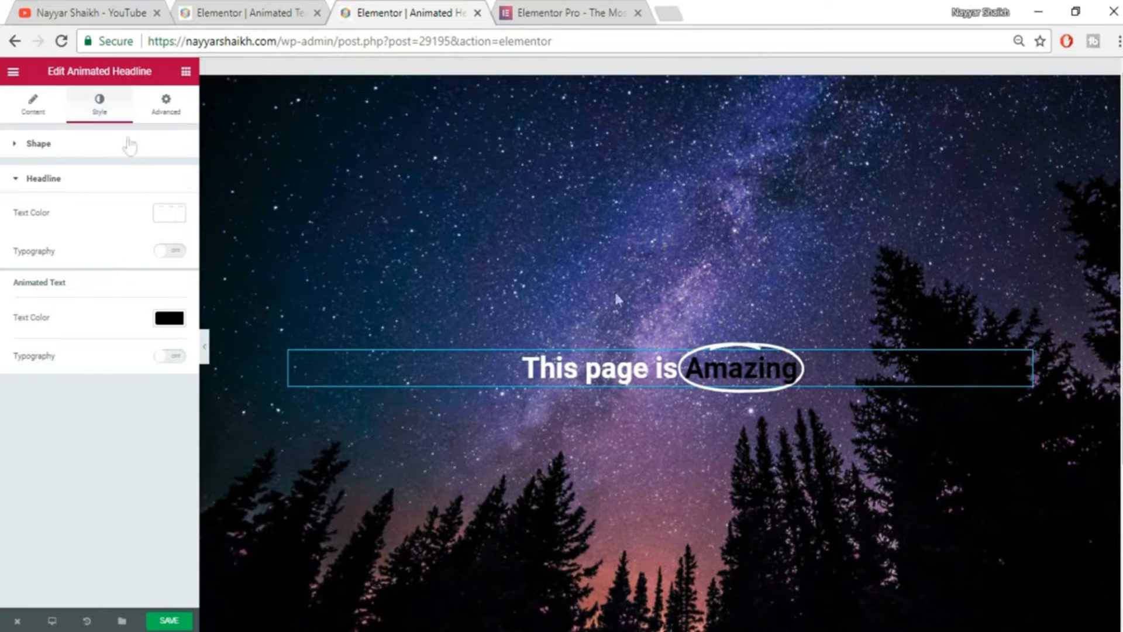
left_click(33, 109)
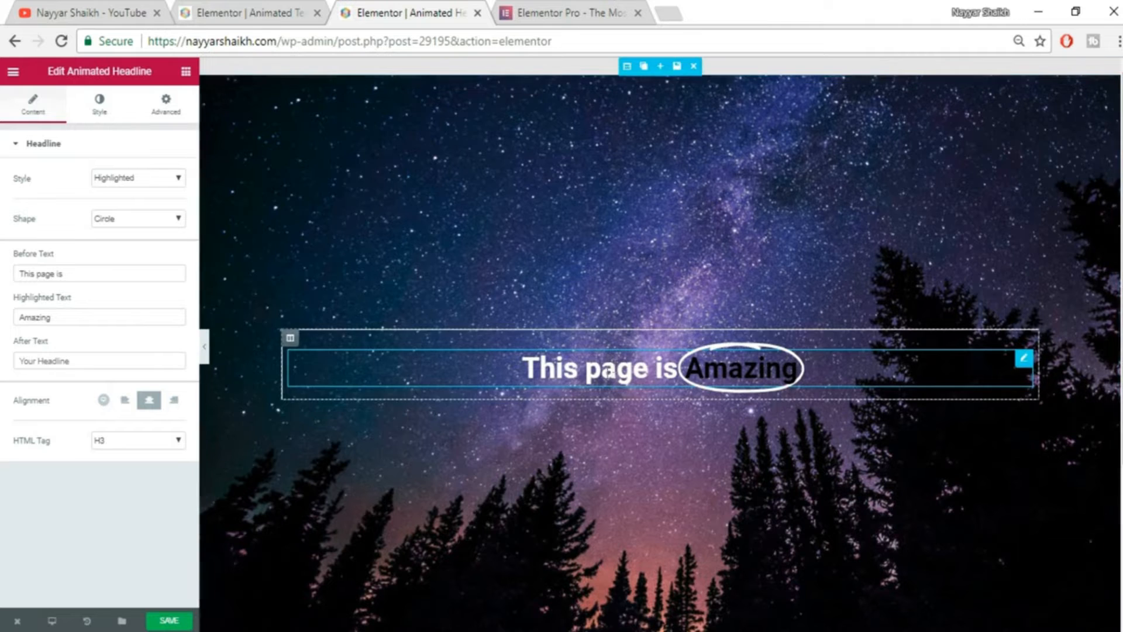
left_click(110, 182)
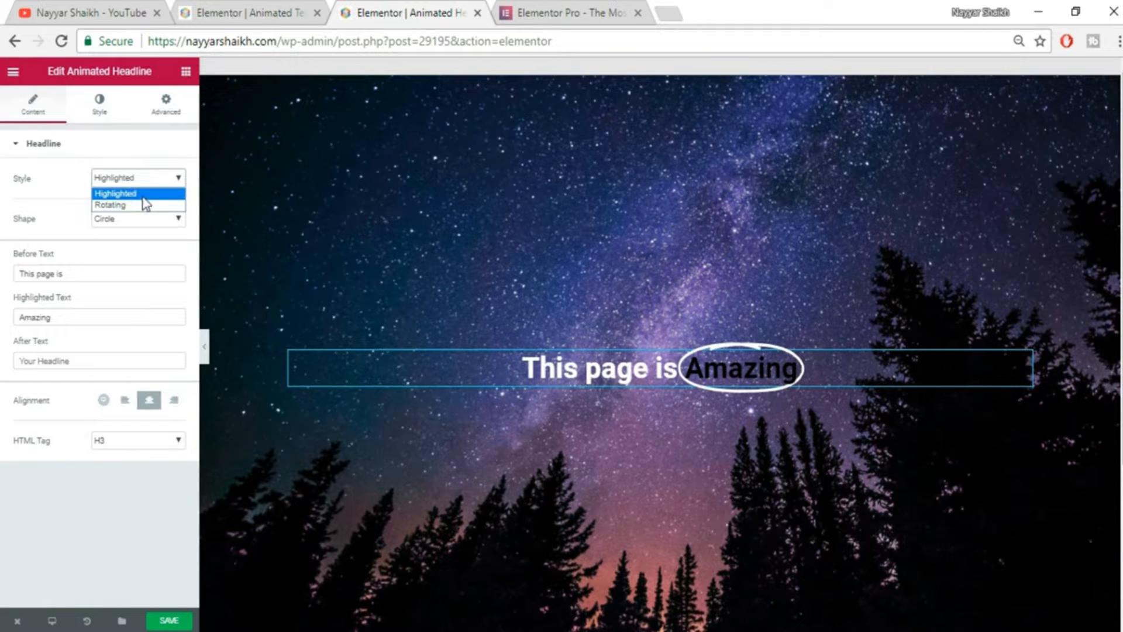
left_click(143, 198)
left_click(138, 219)
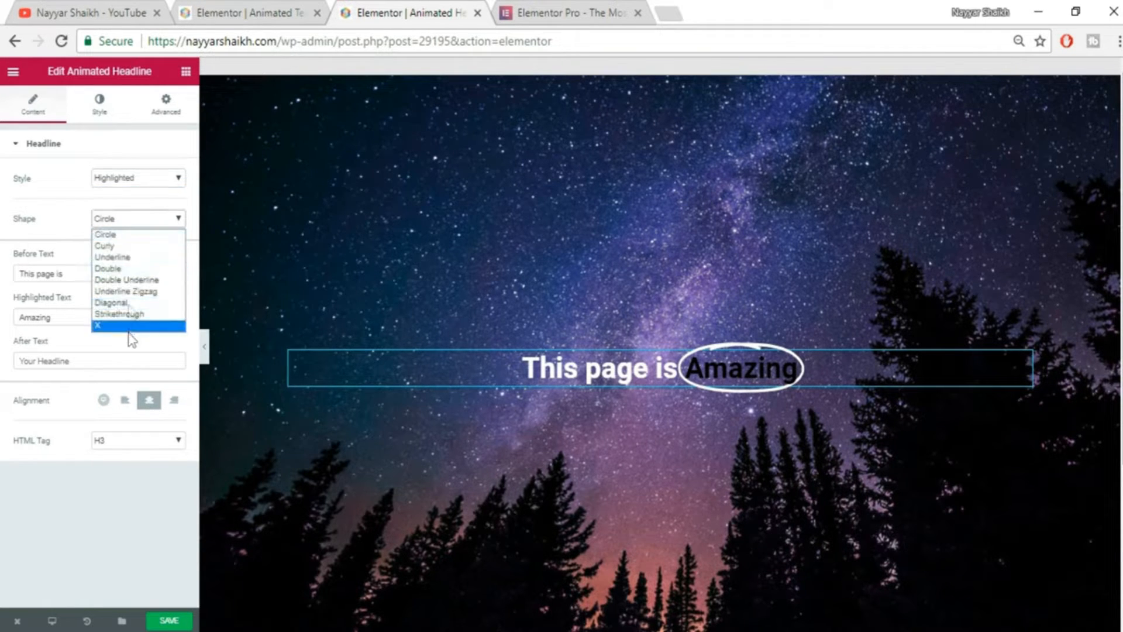
left_click(61, 237)
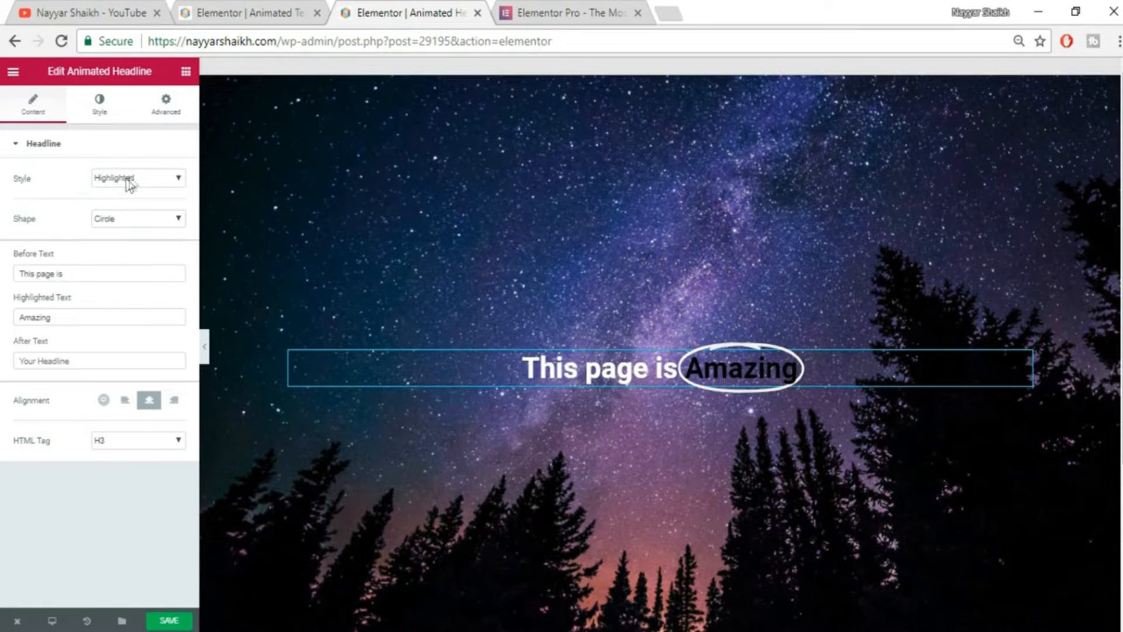
left_click(128, 187)
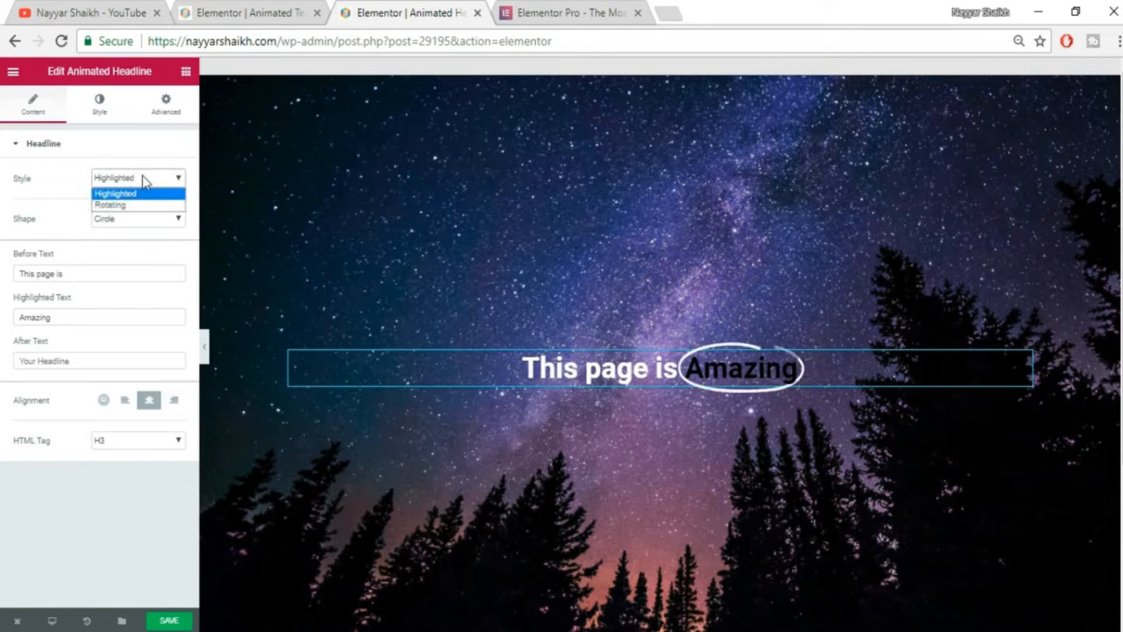
left_click(33, 226)
left_click(141, 184)
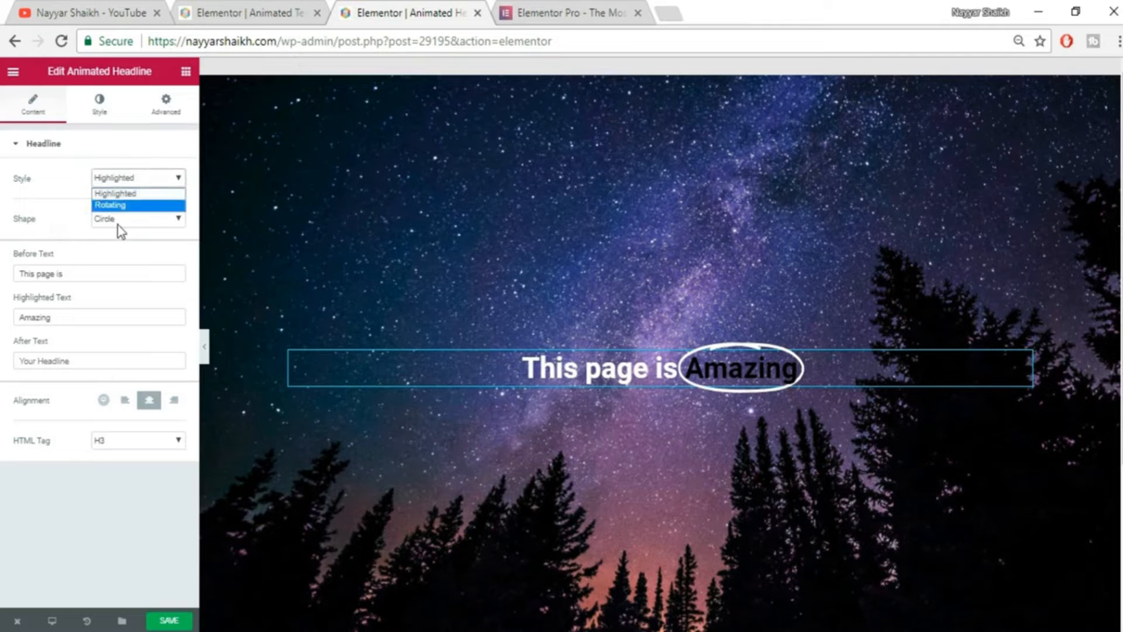
left_click(117, 204)
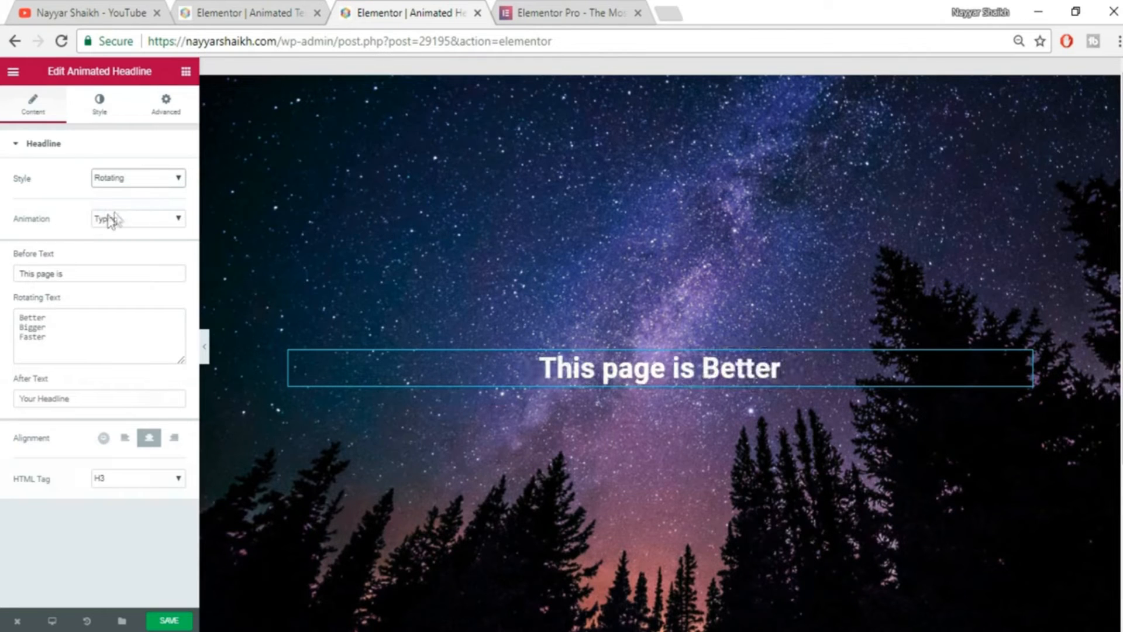
left_click(138, 184)
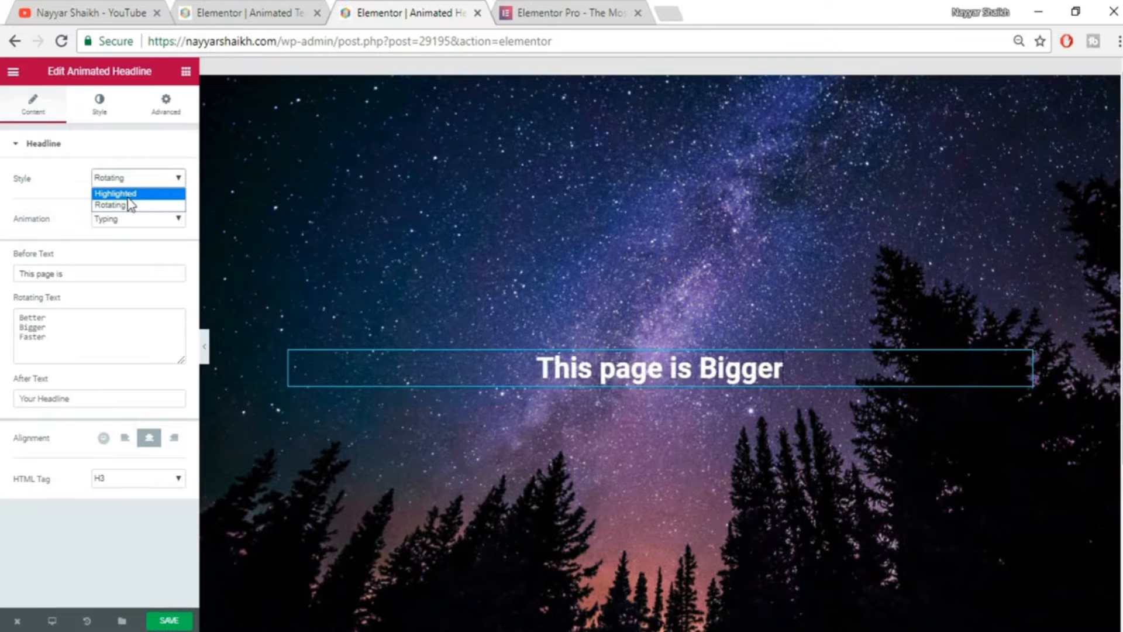
left_click(127, 196)
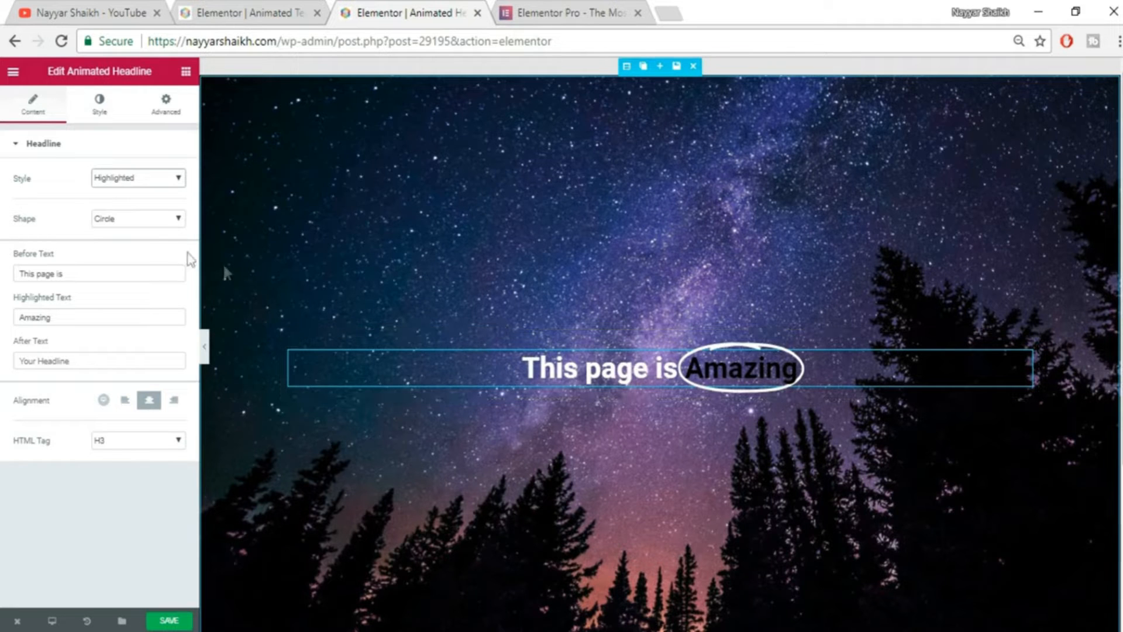
left_click(152, 222)
Change the highlight shape to Curly, giving 'Amazing' a wavy white underline.
left_click(143, 245)
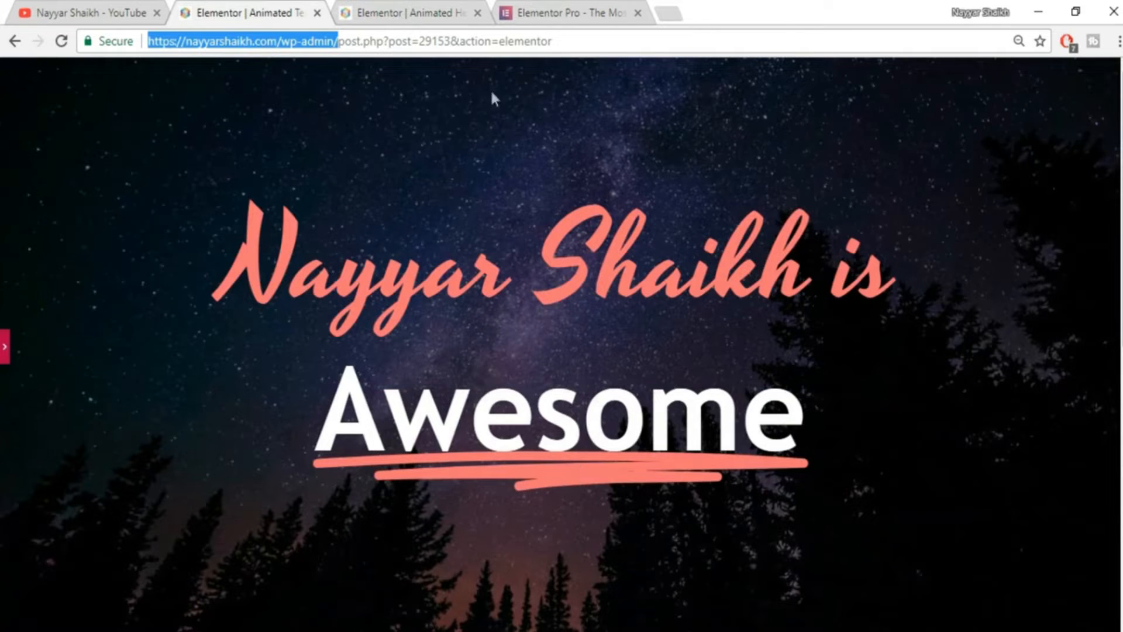
left_click(546, 7)
left_click(466, 7)
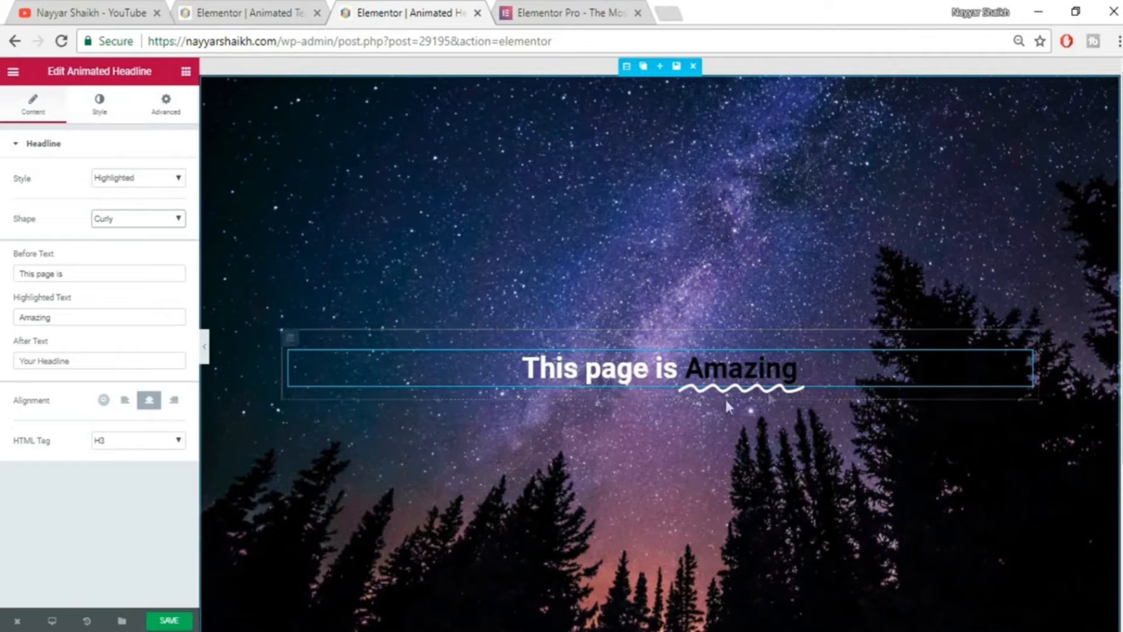
Preview the Underline, Double, Double Underline, Zigzag and Diagonal shapes on 'Amazing'.
left_click(173, 222)
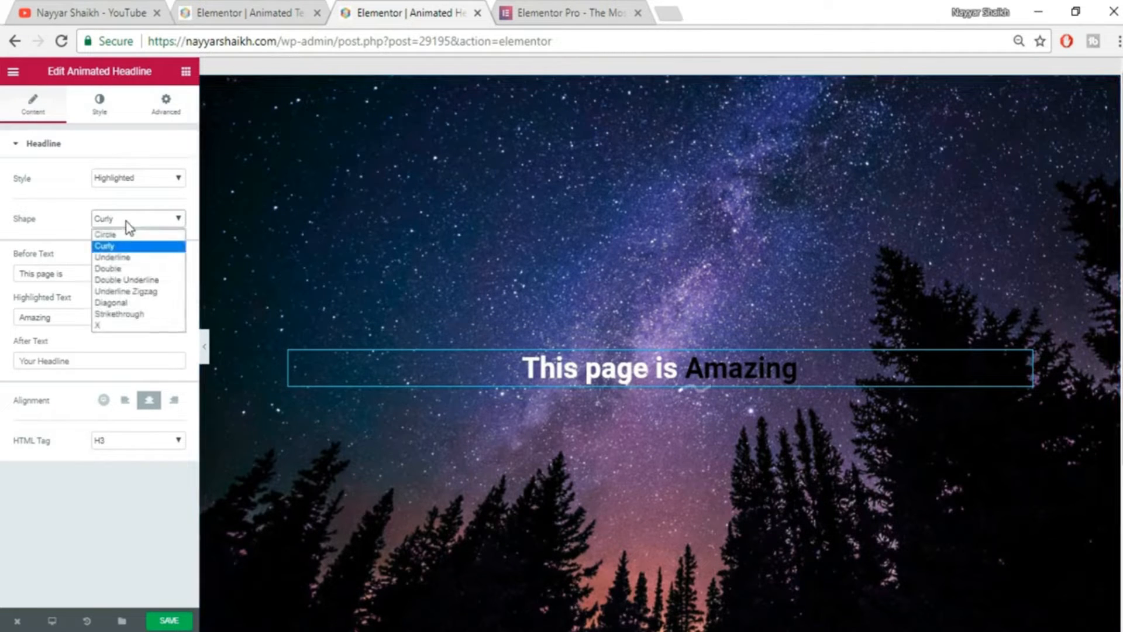
left_click(131, 257)
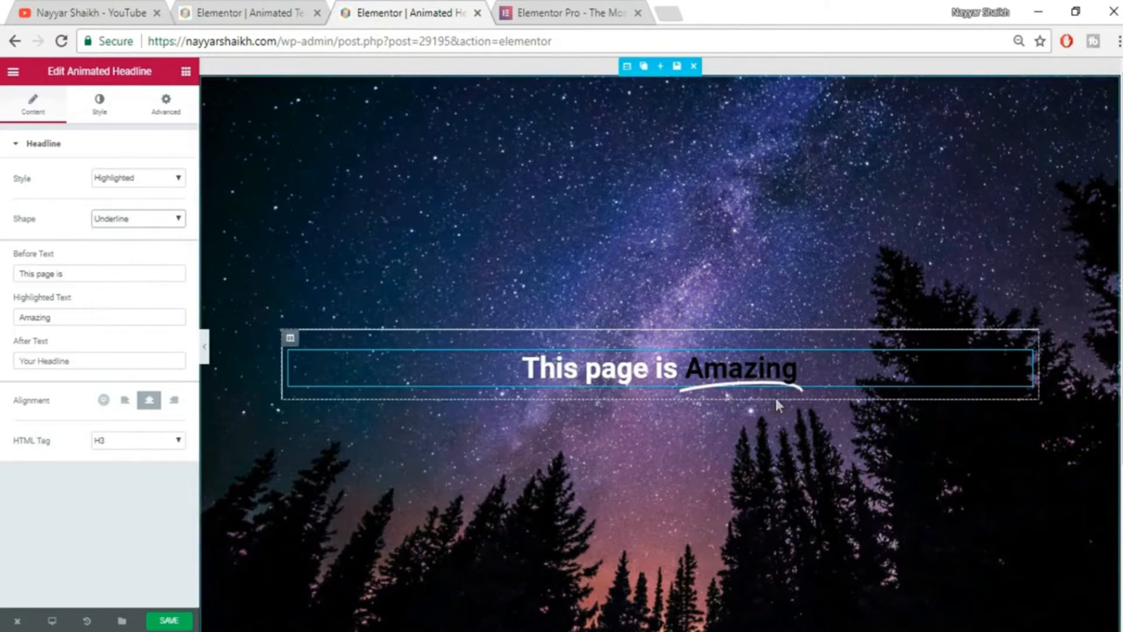
left_click(141, 218)
left_click(140, 270)
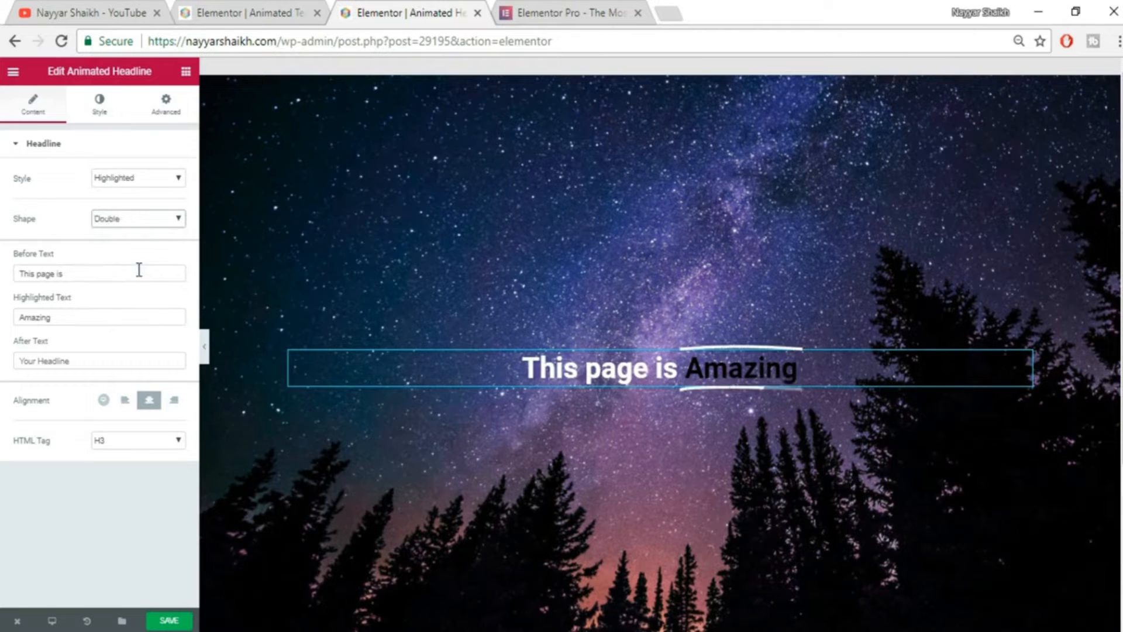
left_click(153, 219)
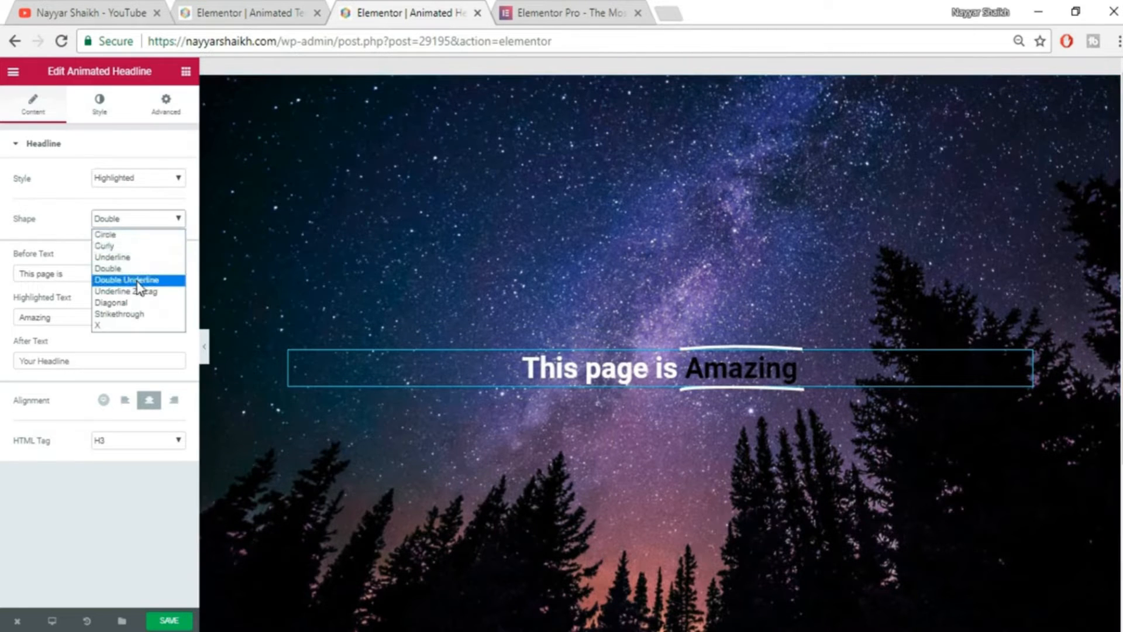
left_click(139, 280)
left_click(144, 220)
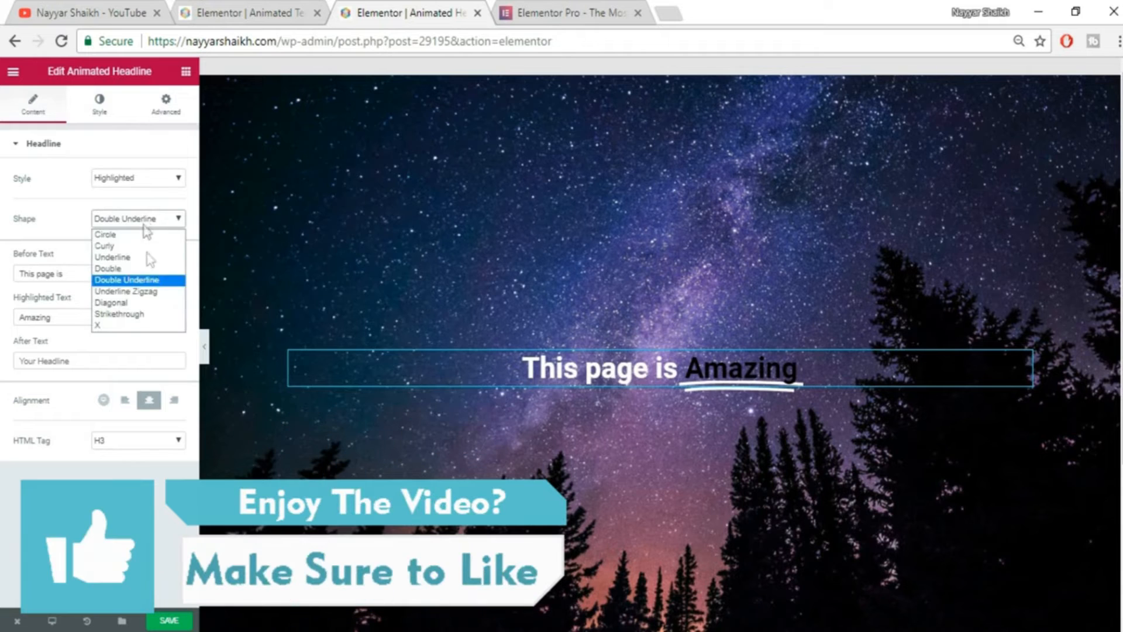
left_click(144, 294)
left_click(127, 222)
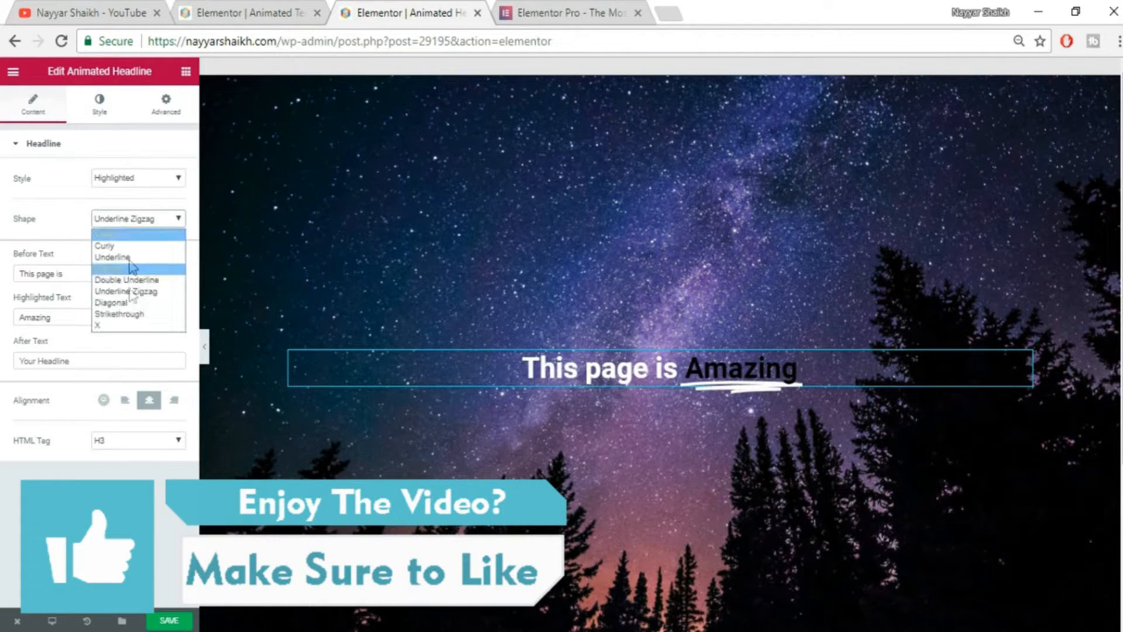
left_click(133, 303)
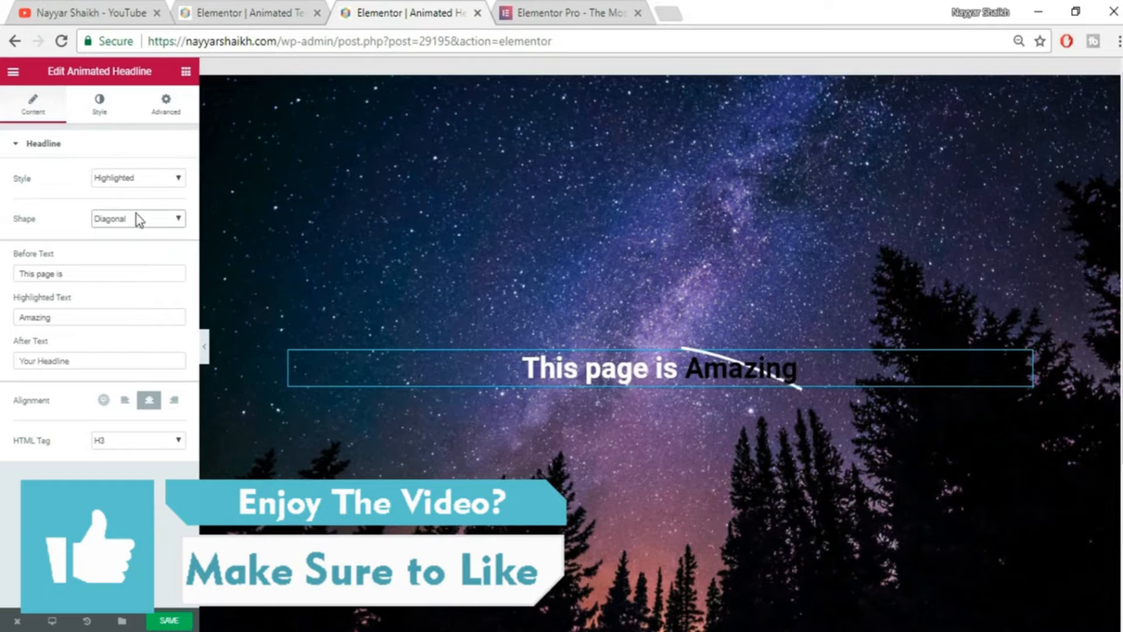
Try Strikethrough and X, settle on Strikethrough, and show the shape's style options.
left_click(136, 214)
left_click(141, 317)
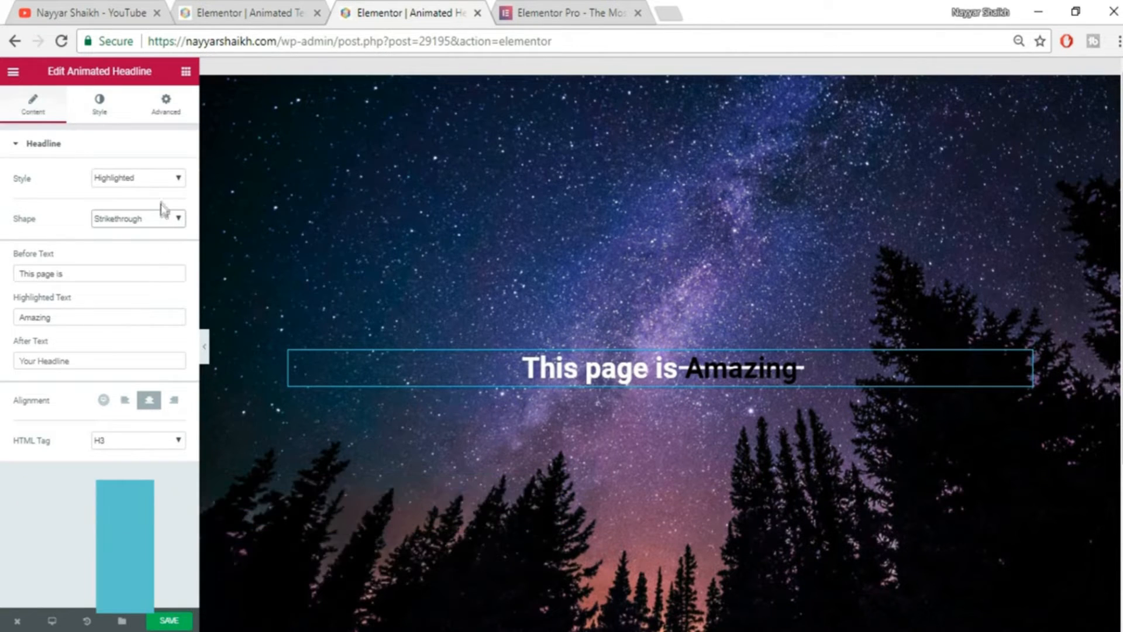
left_click(164, 221)
left_click(141, 326)
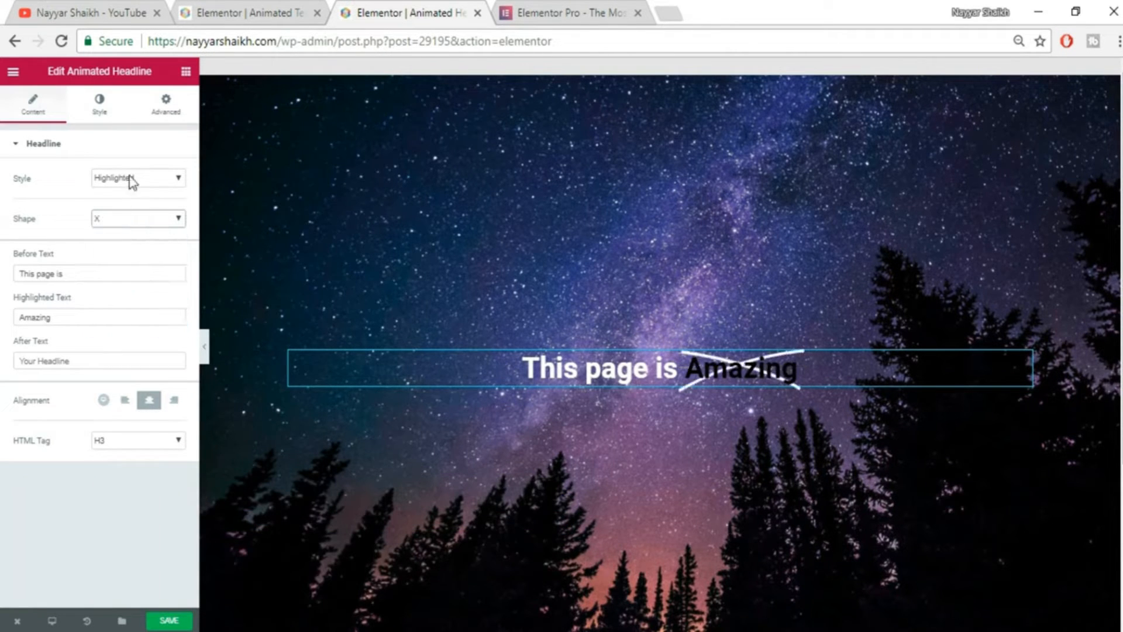
left_click(131, 180)
left_click(135, 223)
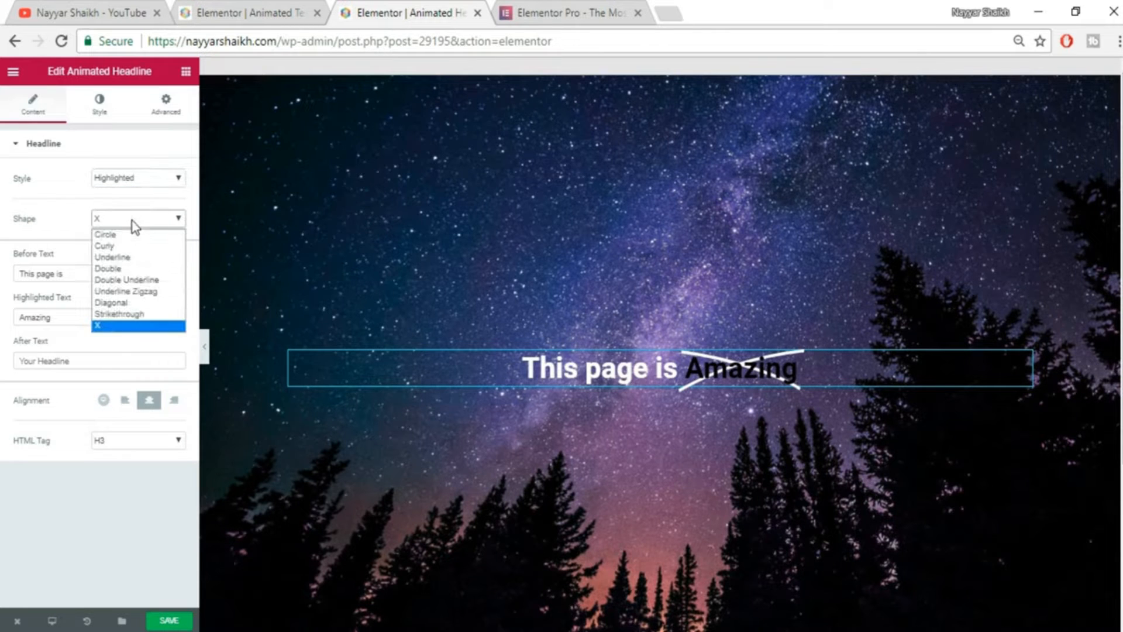
left_click(137, 313)
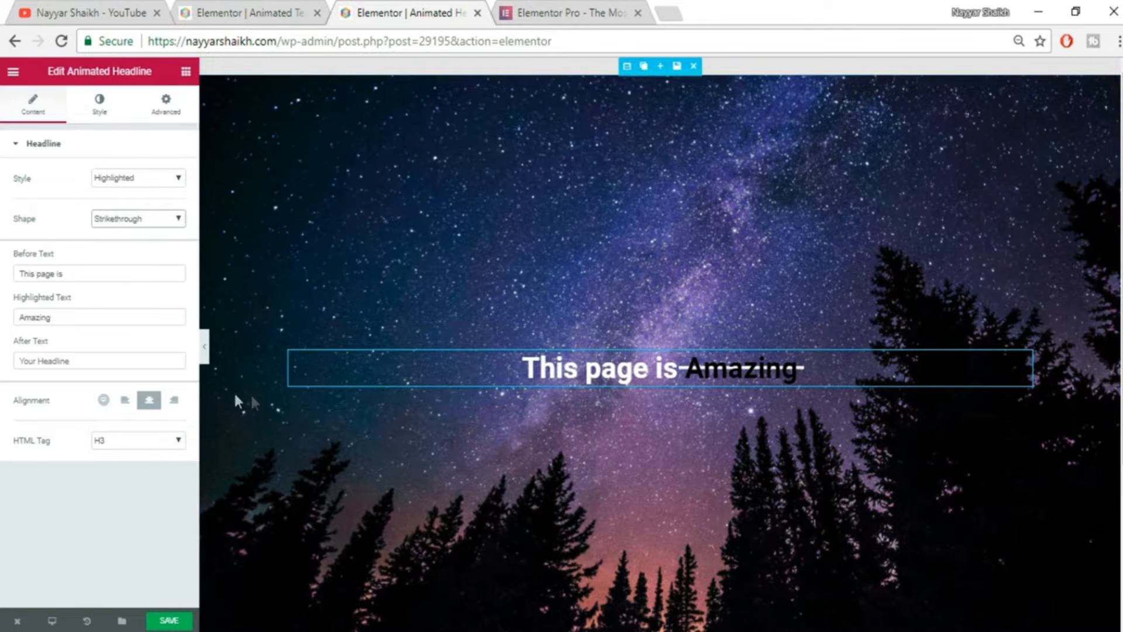
left_click(99, 105)
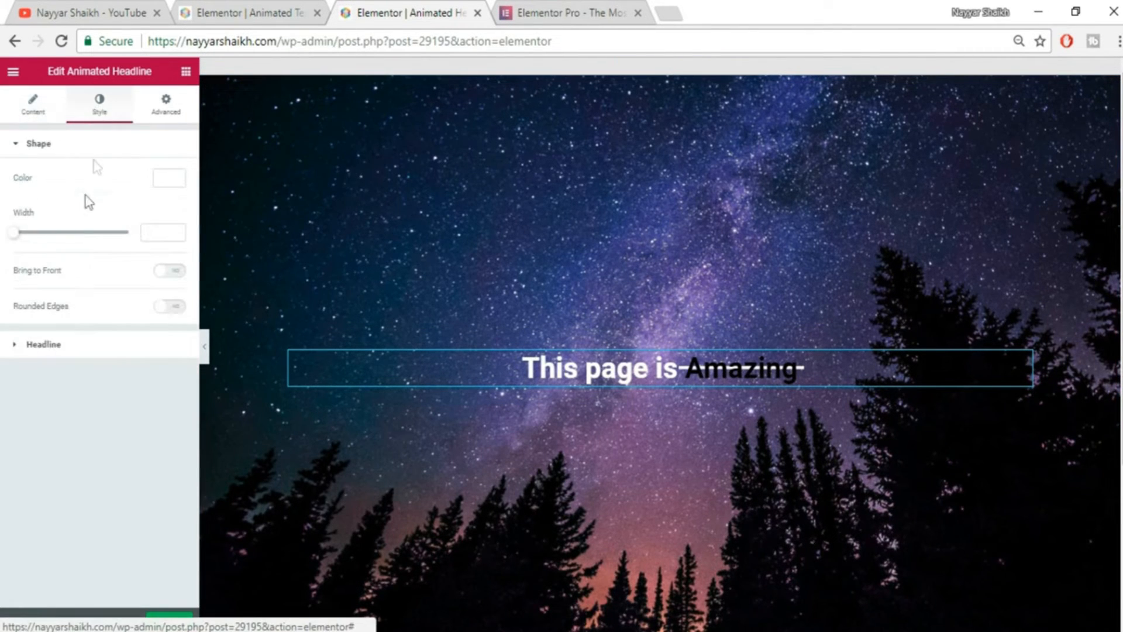
Test a thick green strikethrough behind Amazing by setting the shape width to 100.
left_click_drag(24, 237, 166, 248)
double_click(164, 238)
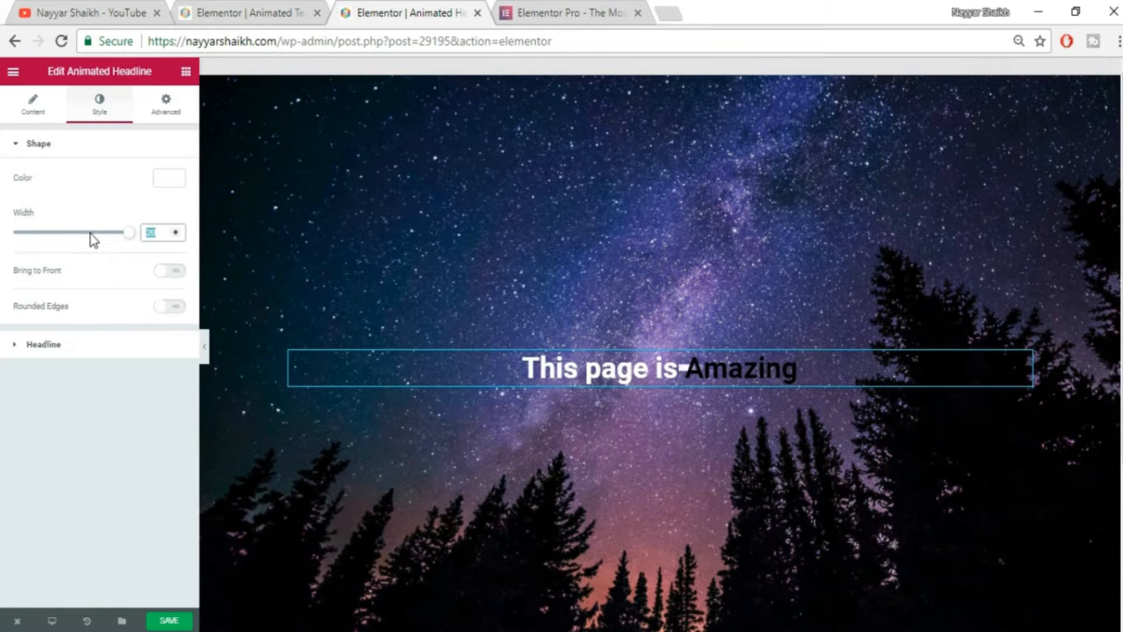
type("100")
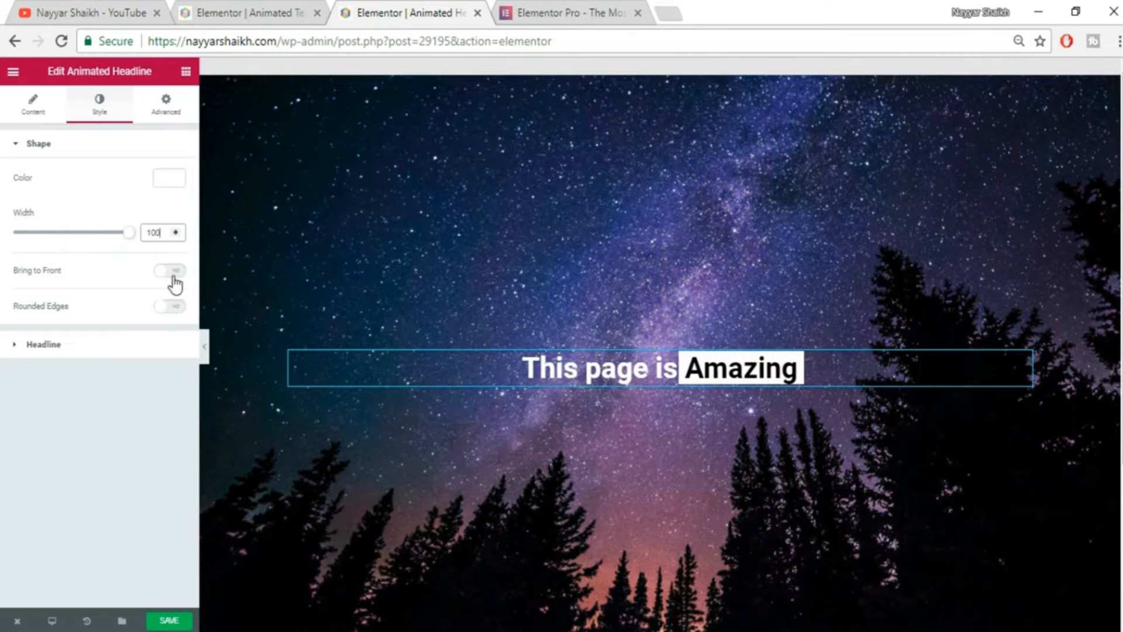
left_click(169, 177)
left_click(103, 341)
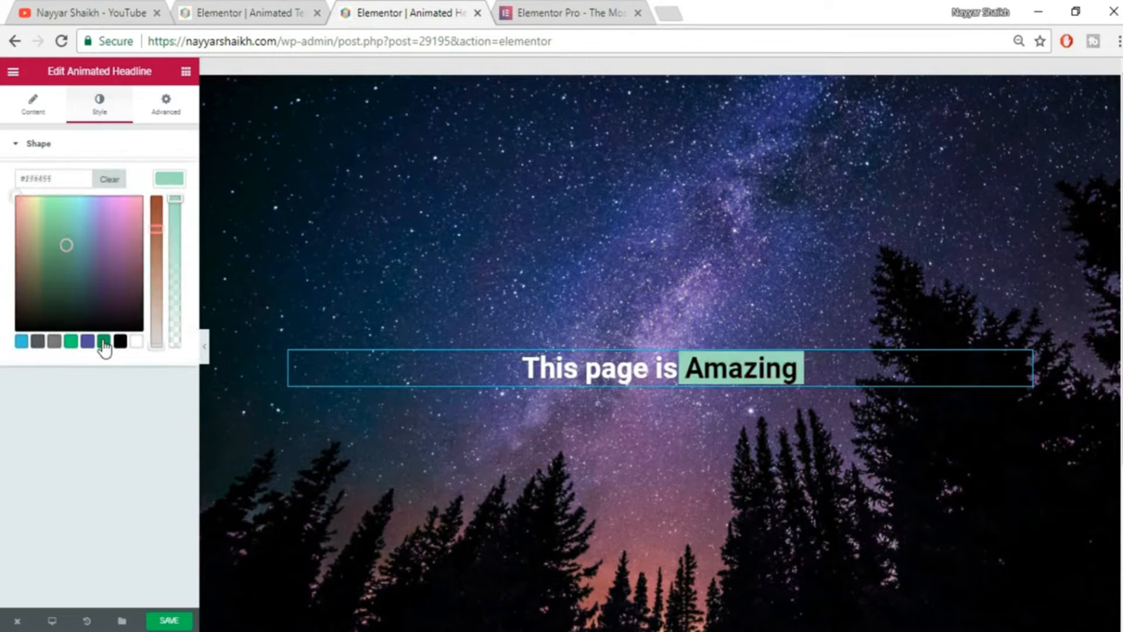
left_click(113, 163)
left_click(29, 108)
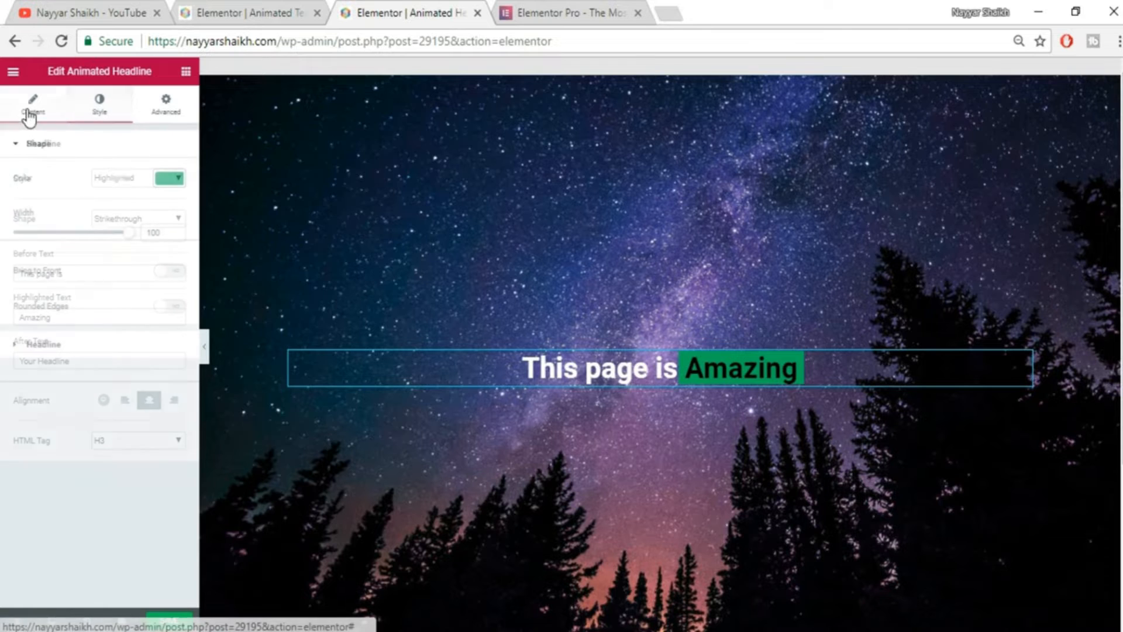
left_click(119, 218)
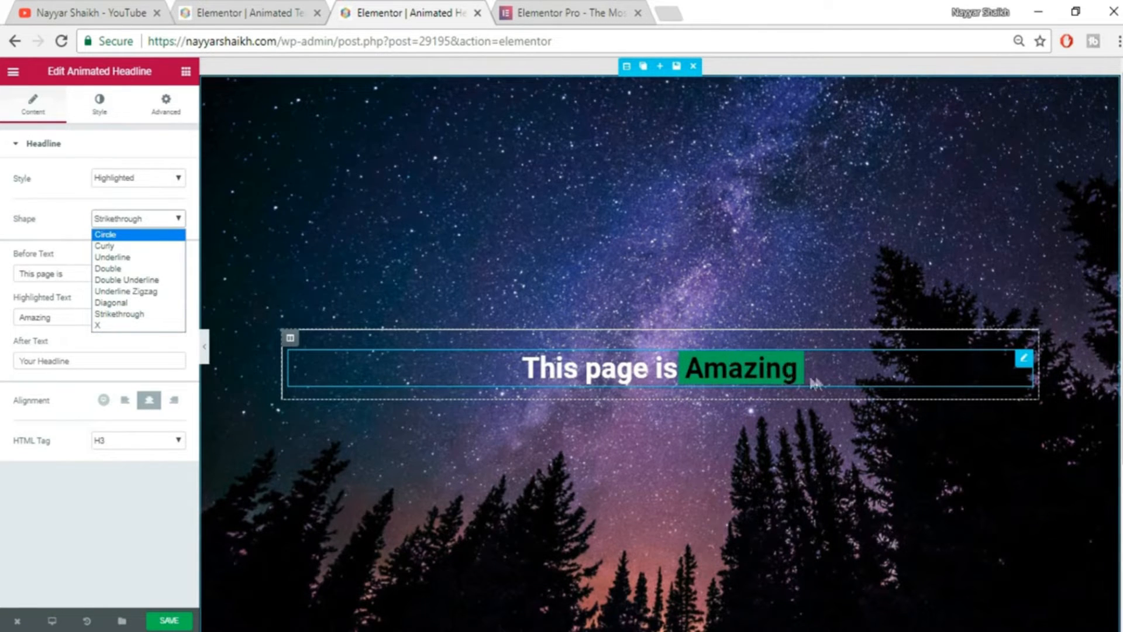
left_click(146, 219)
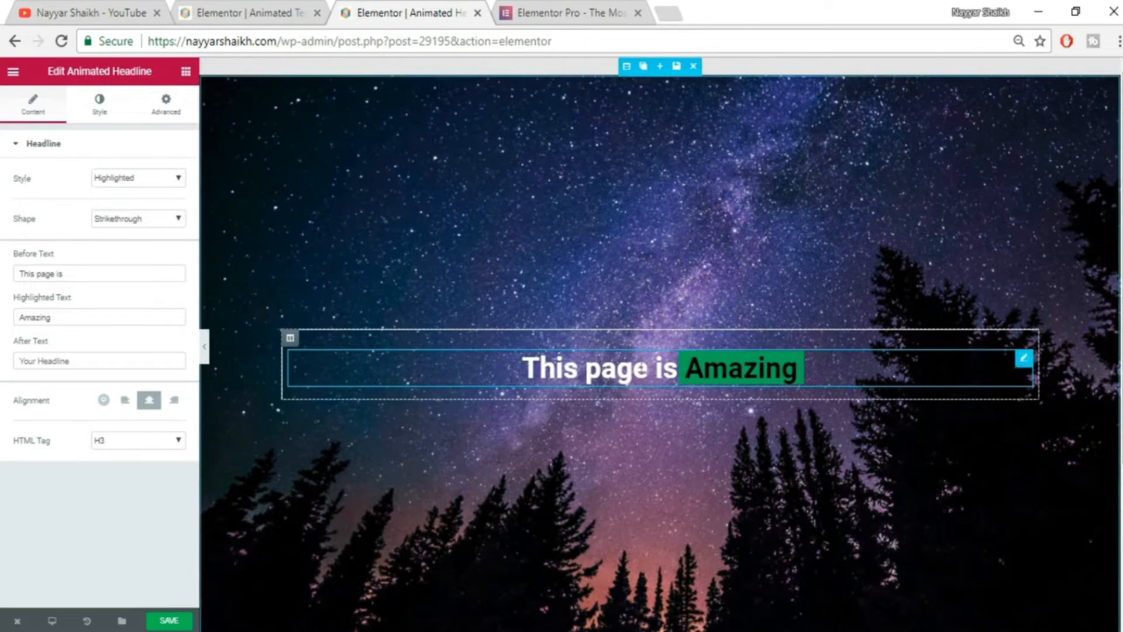
Reset the strikethrough width to default and make its colour white #ffffff.
left_click(100, 107)
left_click(157, 234)
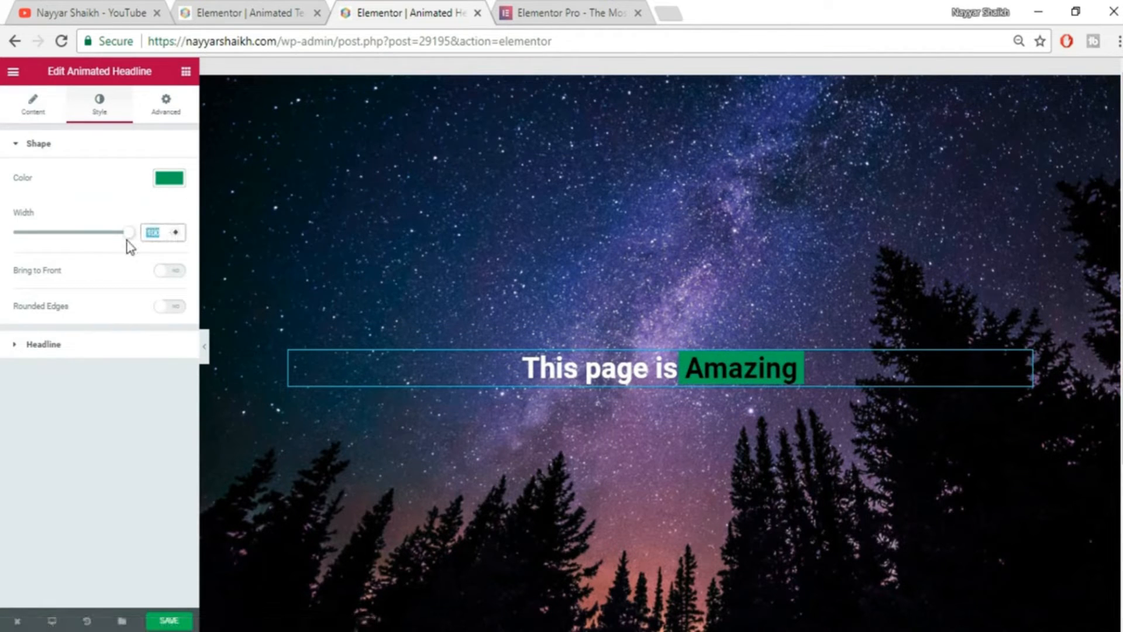
key("BackSpace")
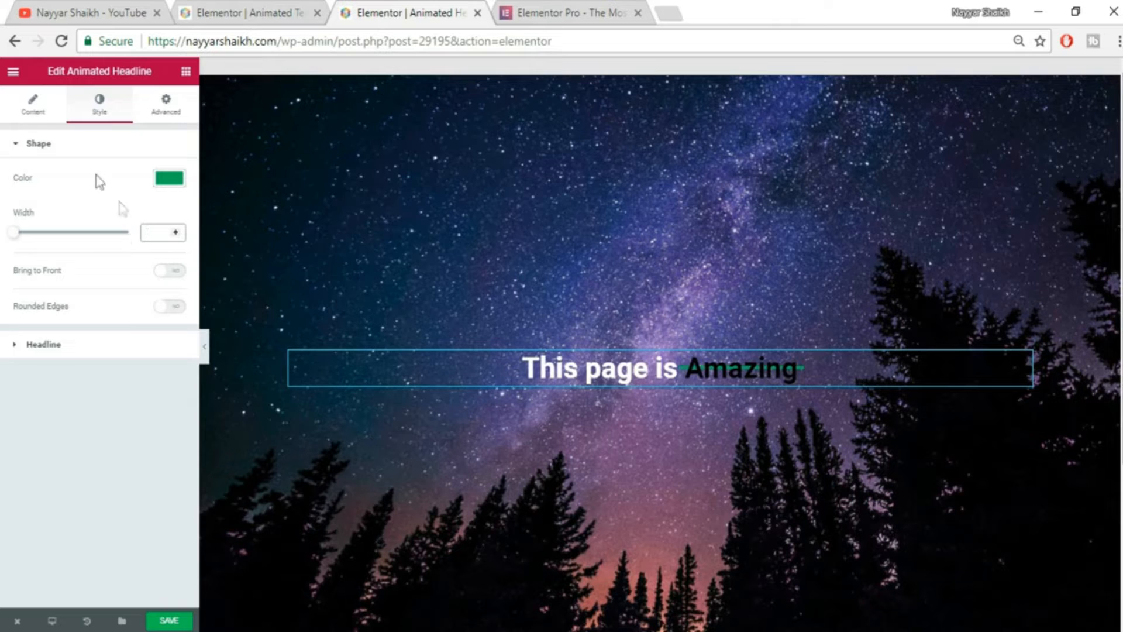
left_click(176, 179)
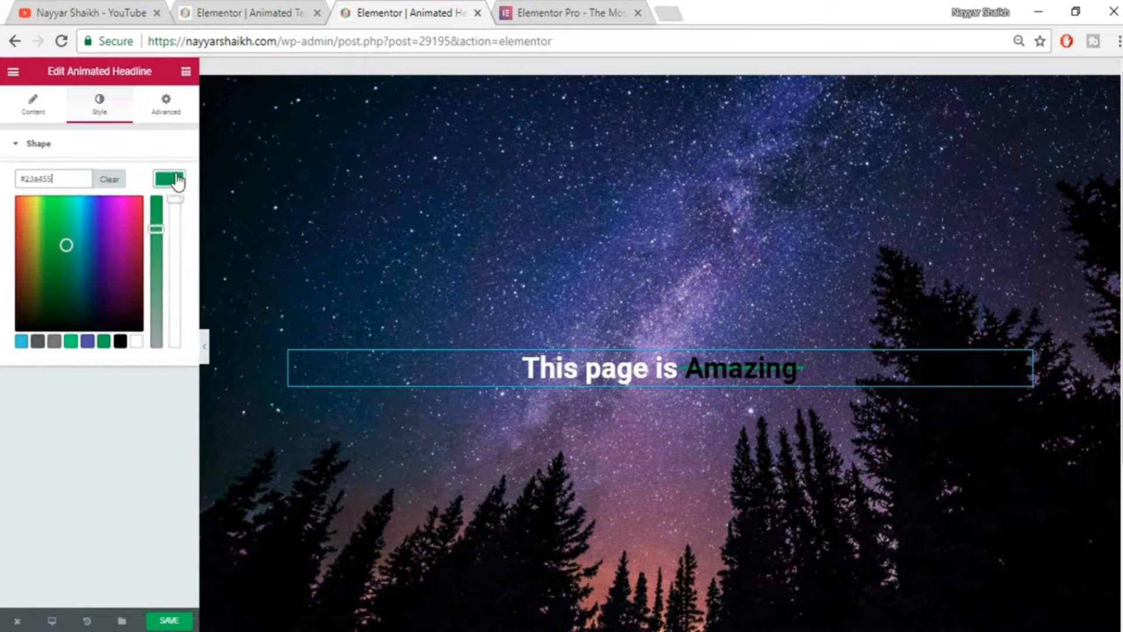
left_click(138, 344)
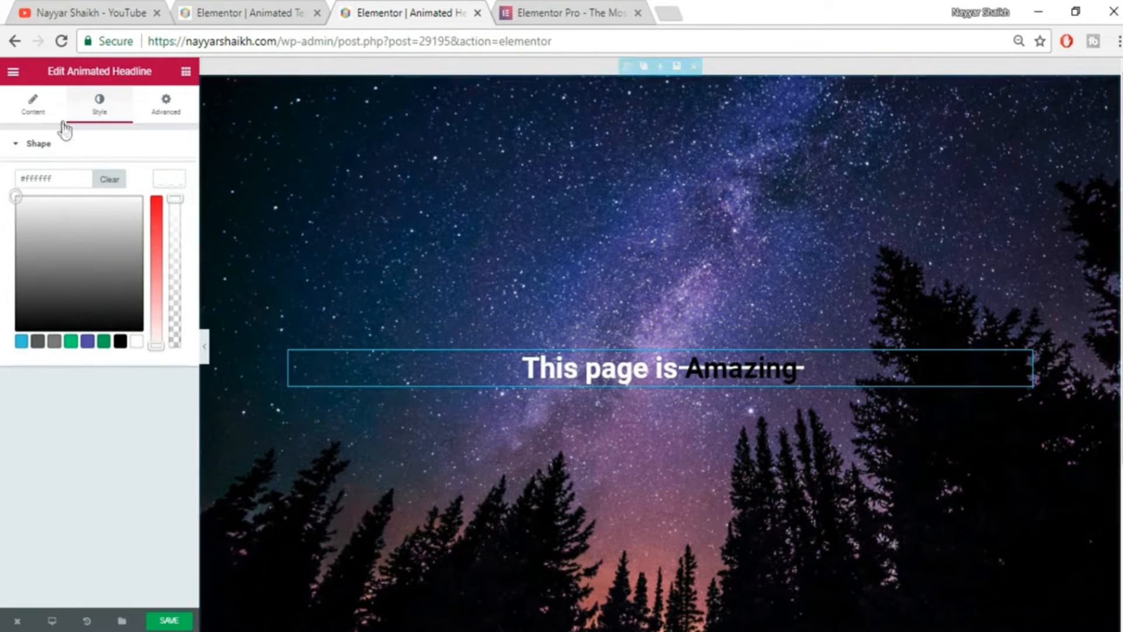
left_click(171, 179)
Circle the word Amazing, then switch the headline style to Rotating.
left_click(33, 111)
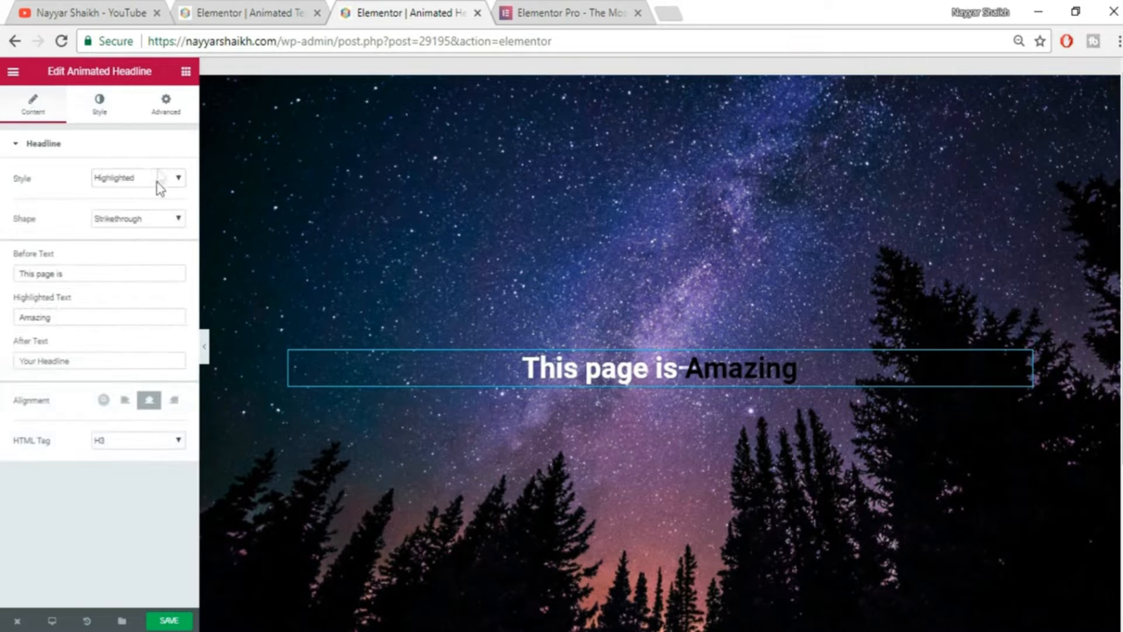
left_click(136, 184)
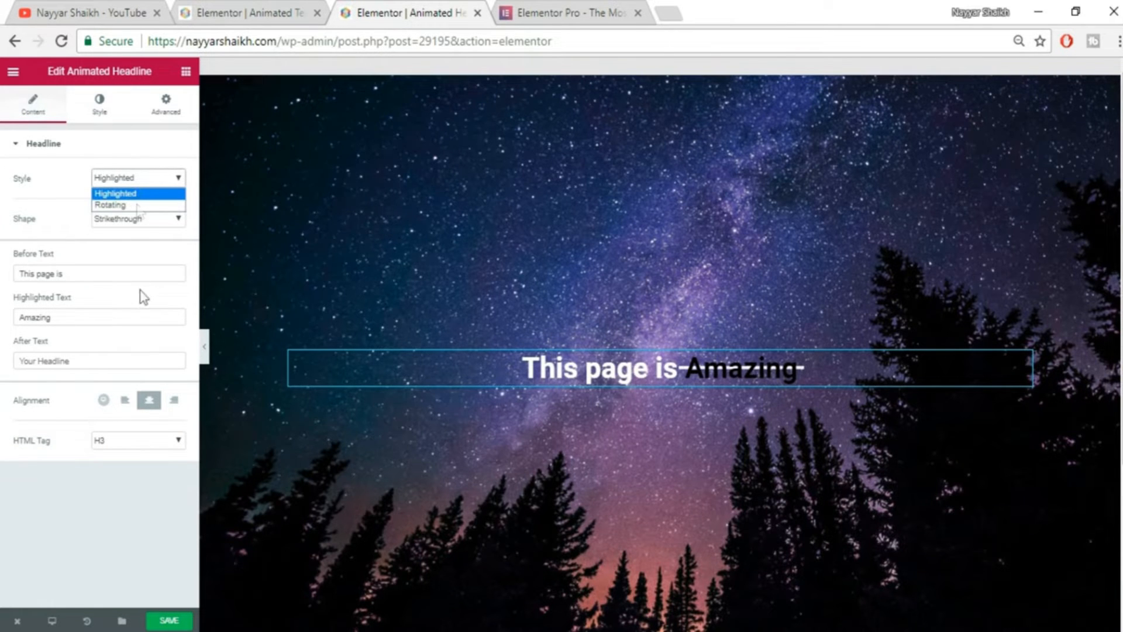
left_click(111, 228)
left_click(117, 221)
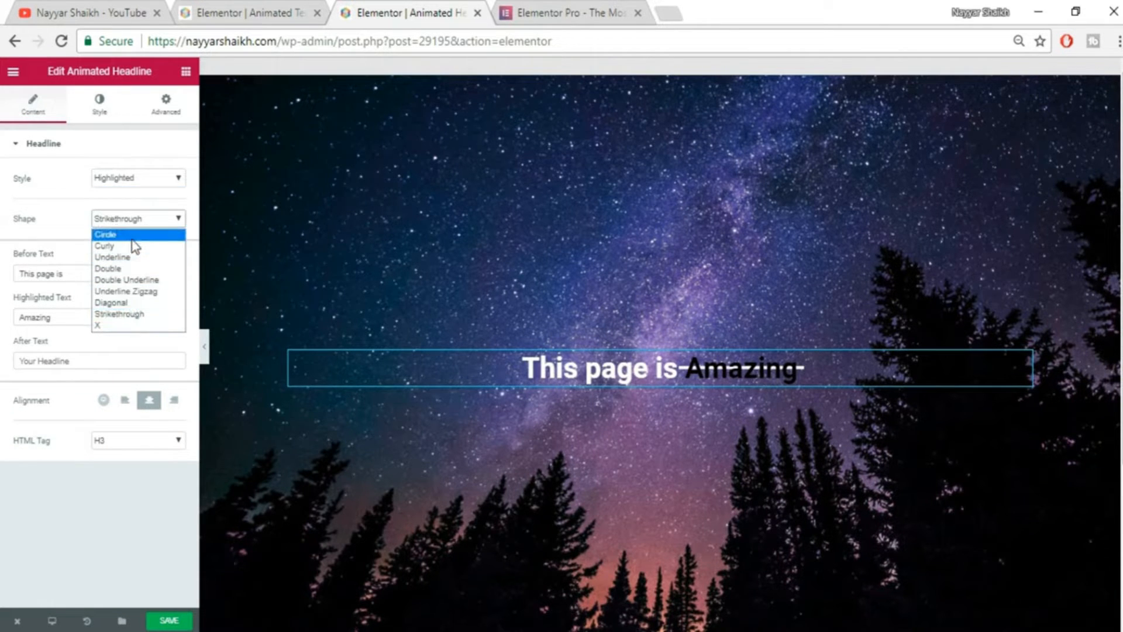
left_click(133, 236)
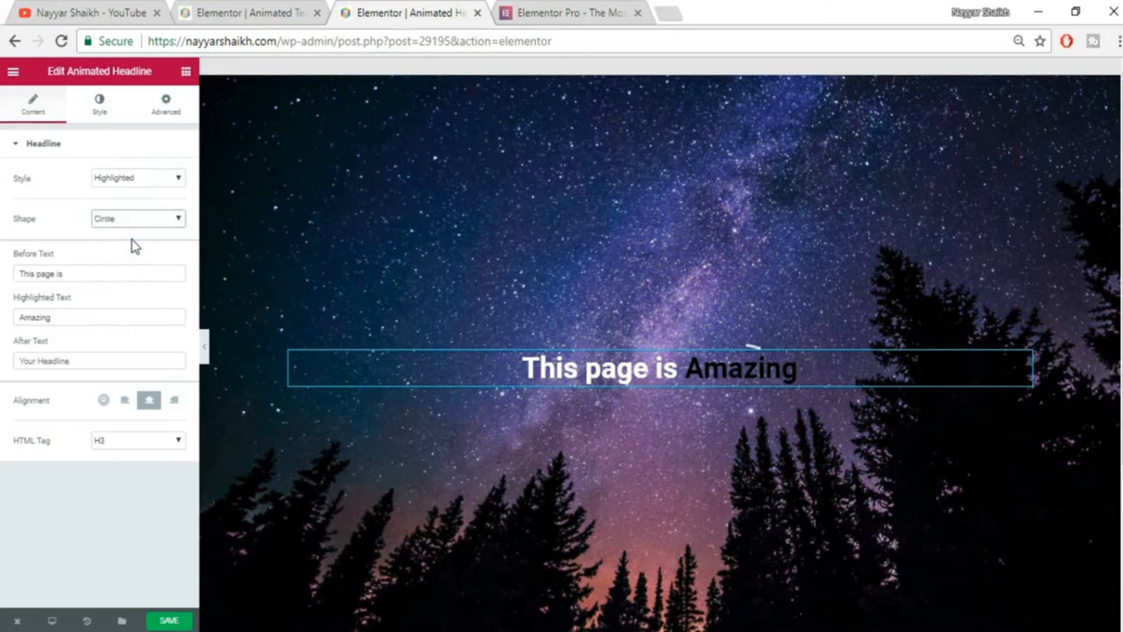
left_click(124, 186)
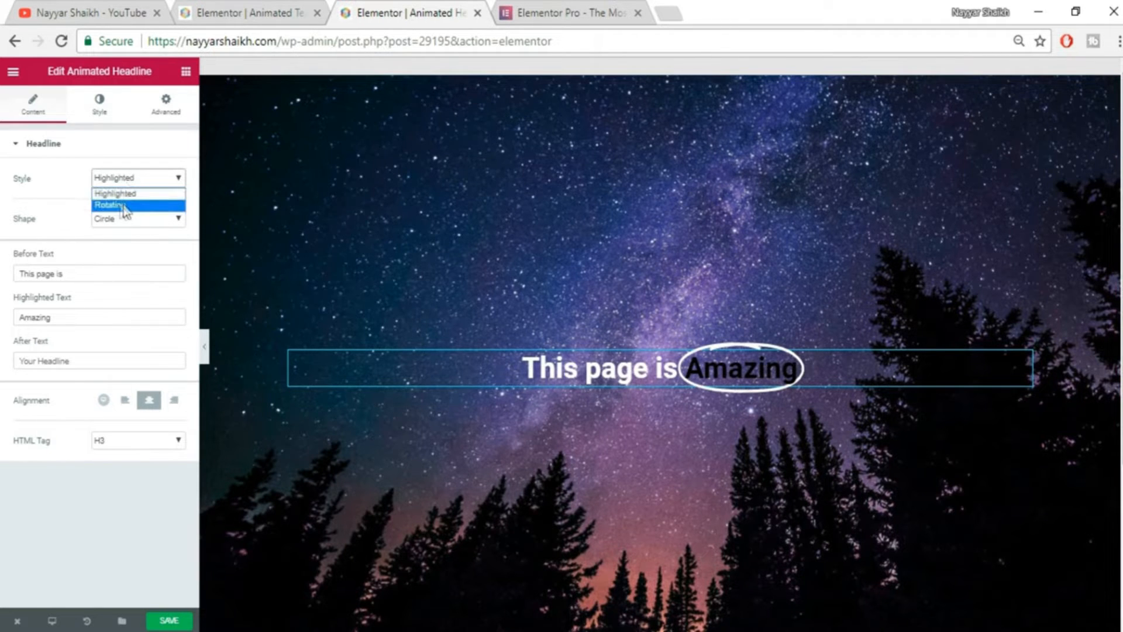
left_click(128, 205)
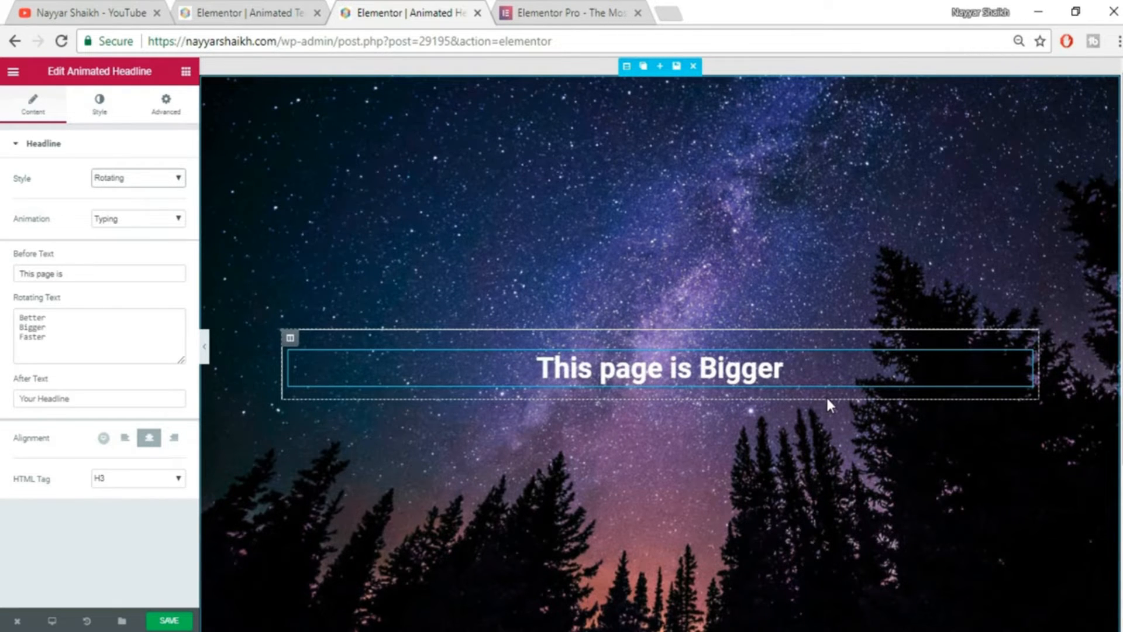
Try the Clip, Flip and Swirl rotation animations, settling on Blinds.
left_click(143, 220)
left_click(134, 246)
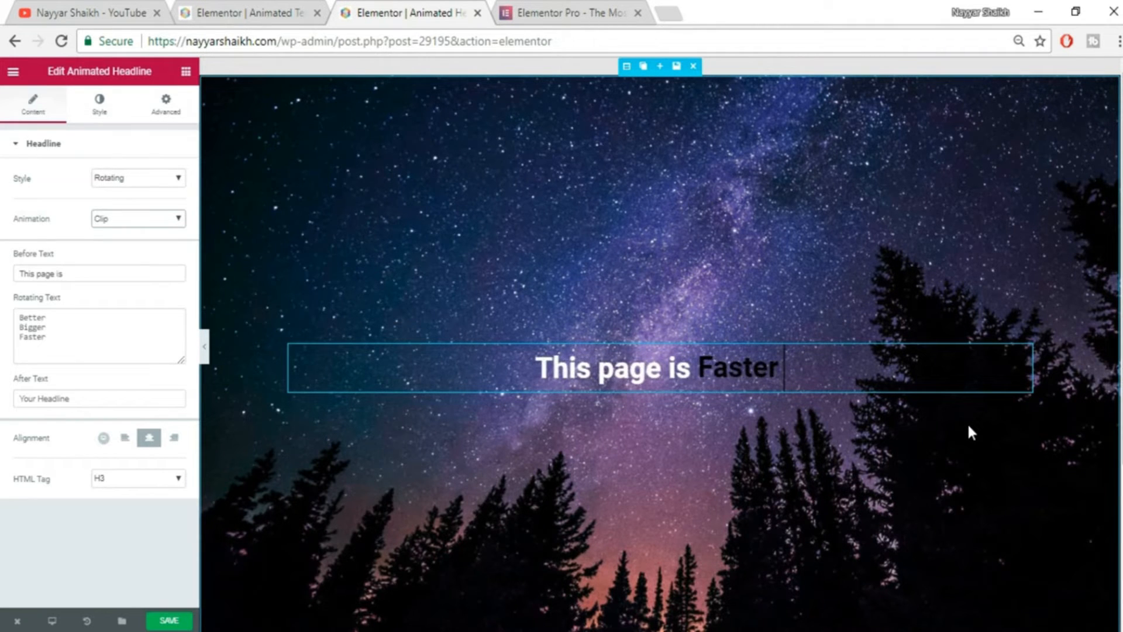
left_click(127, 219)
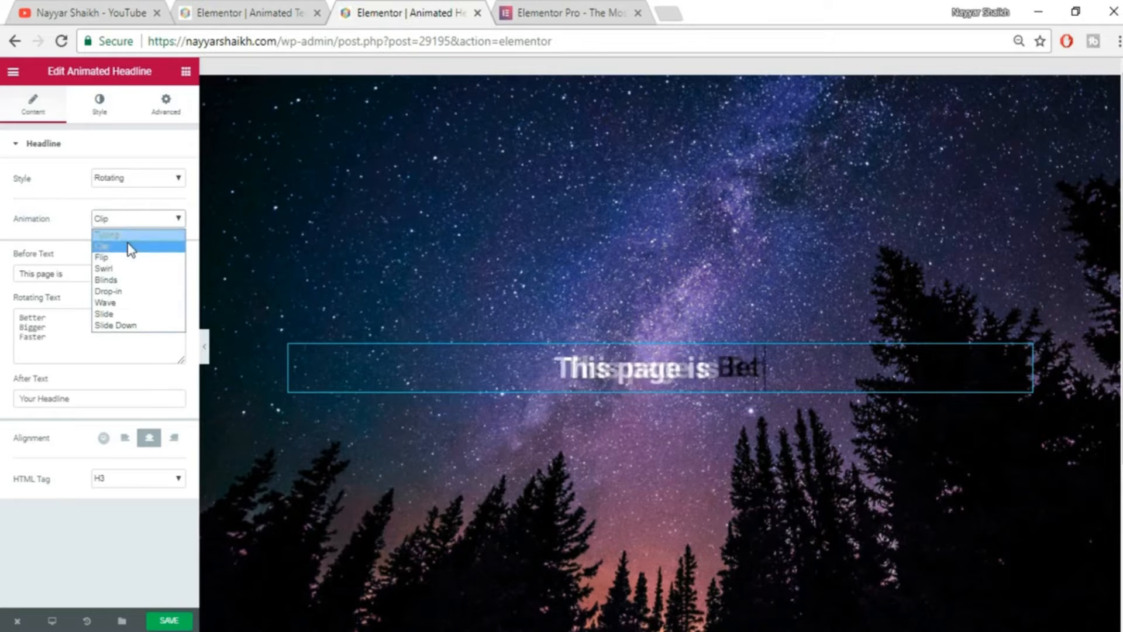
left_click(130, 257)
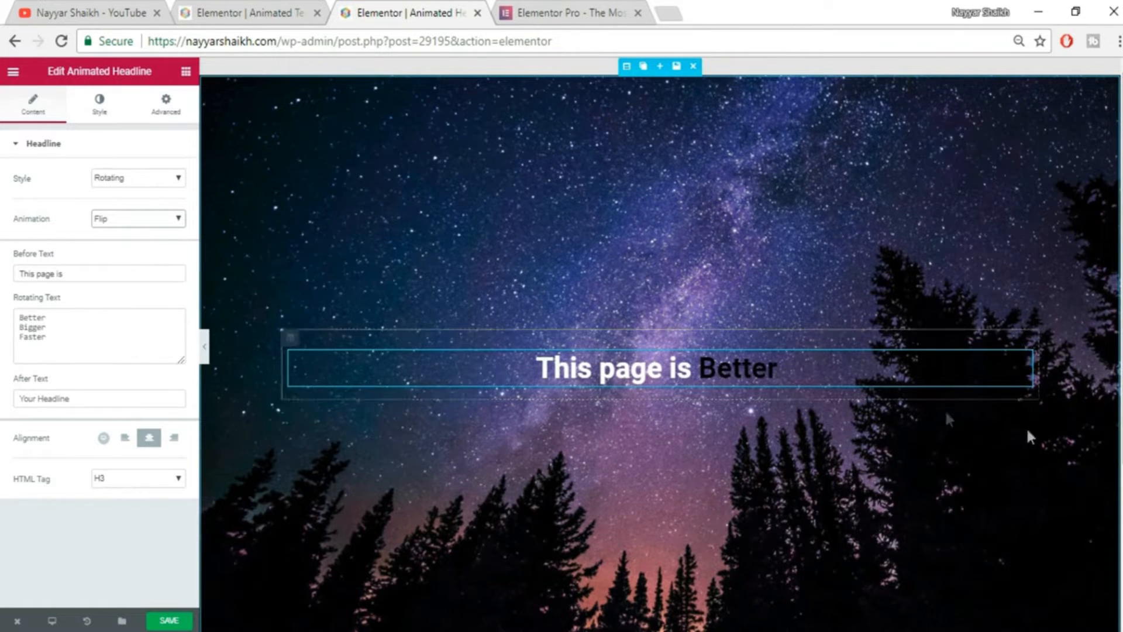
left_click(94, 220)
left_click(145, 266)
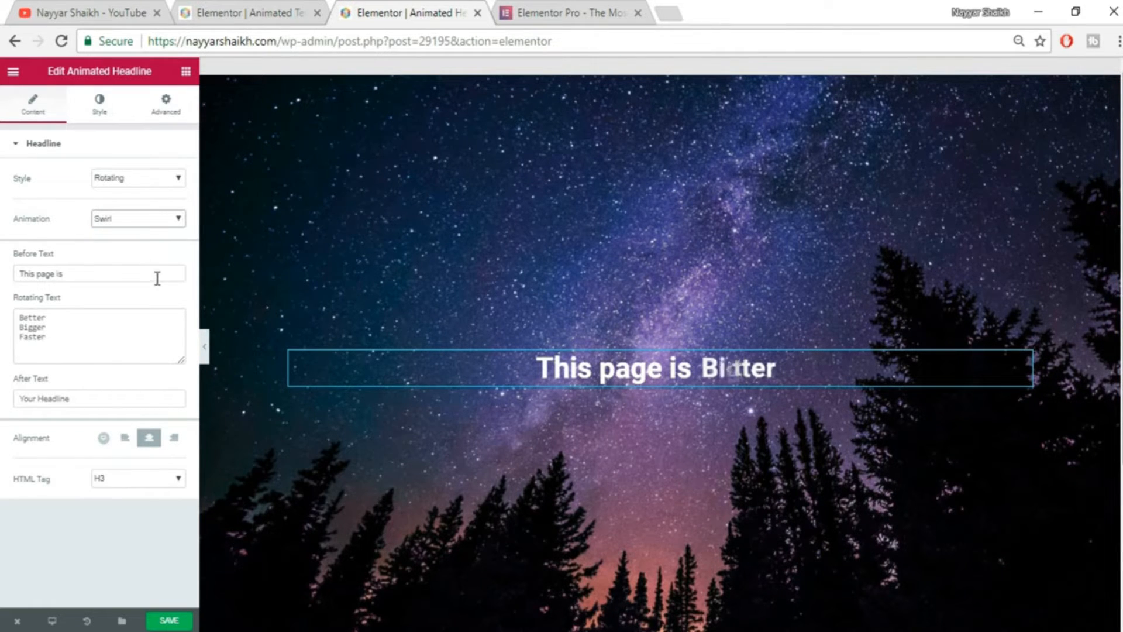
left_click(164, 225)
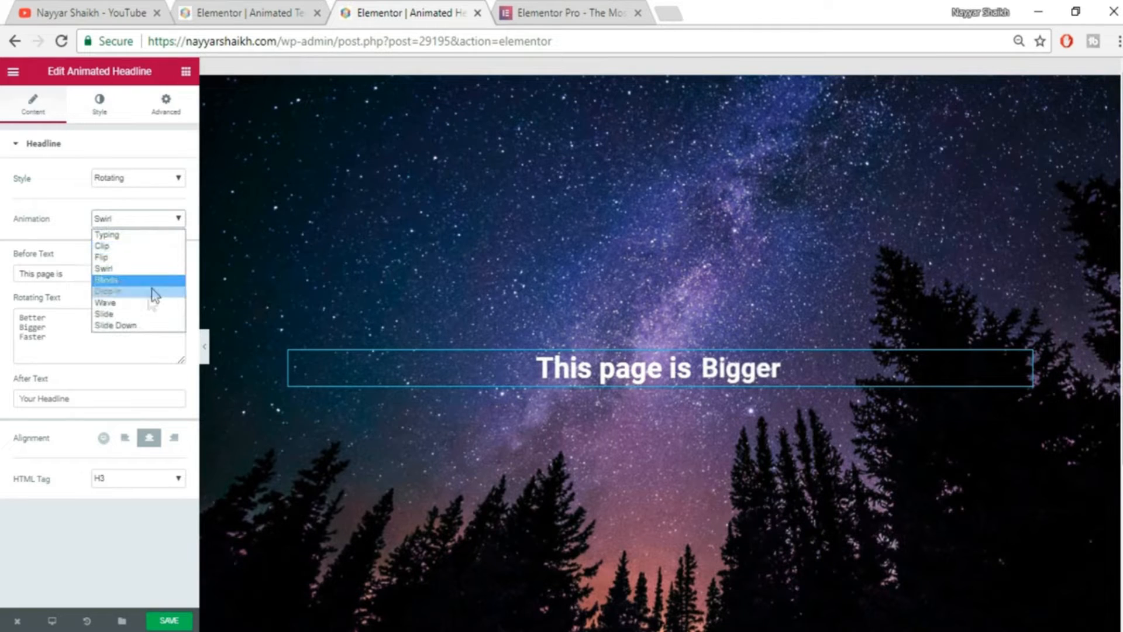
left_click(136, 284)
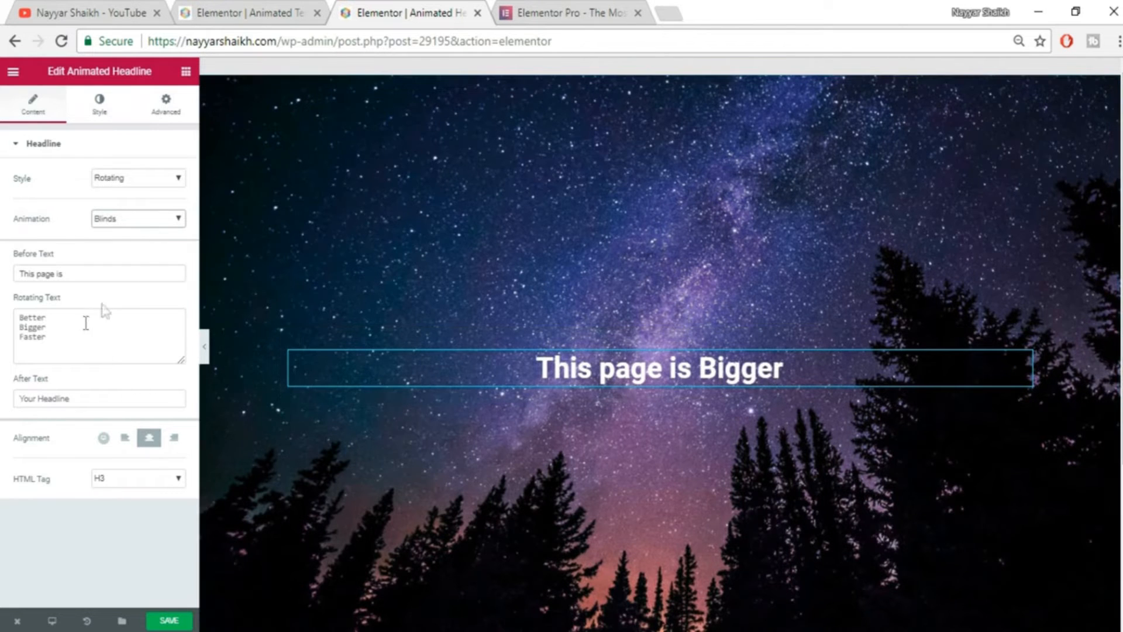
Replace the before text 'This page is' with 'Make Sure to'.
left_click_drag(80, 272, 7, 282)
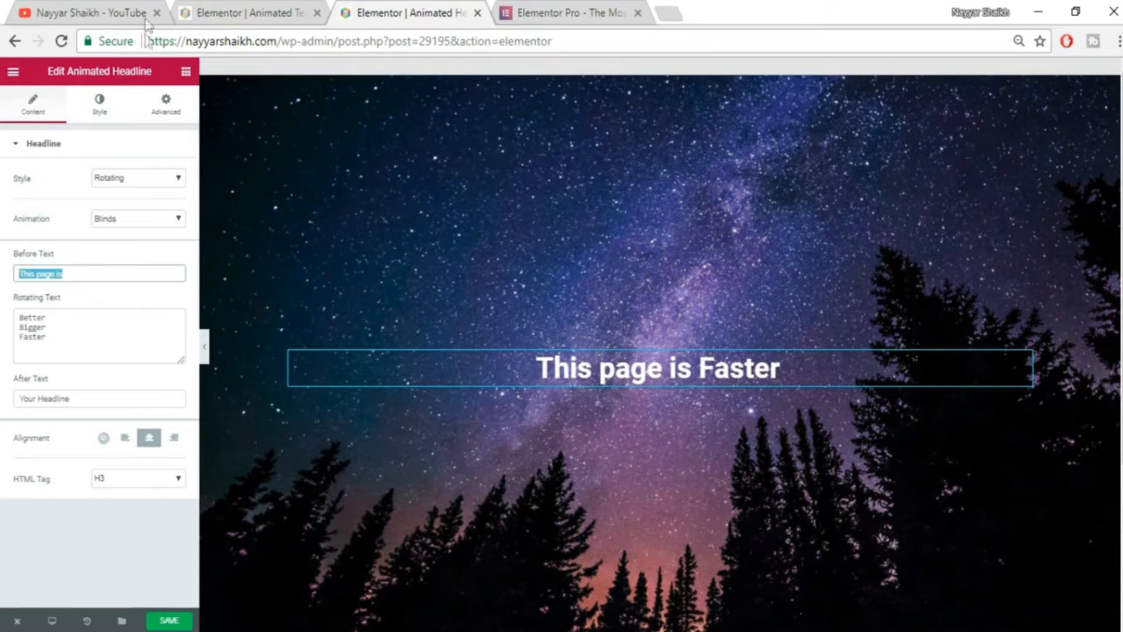
left_click(199, 9)
scroll(282, 312, "down", 7)
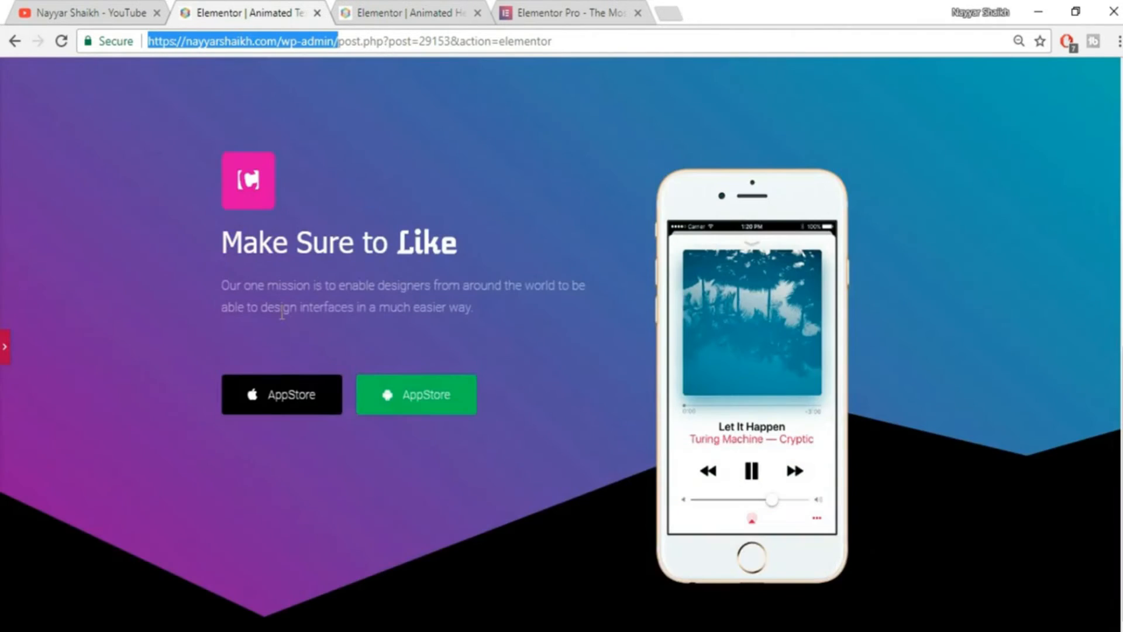
left_click(402, 1)
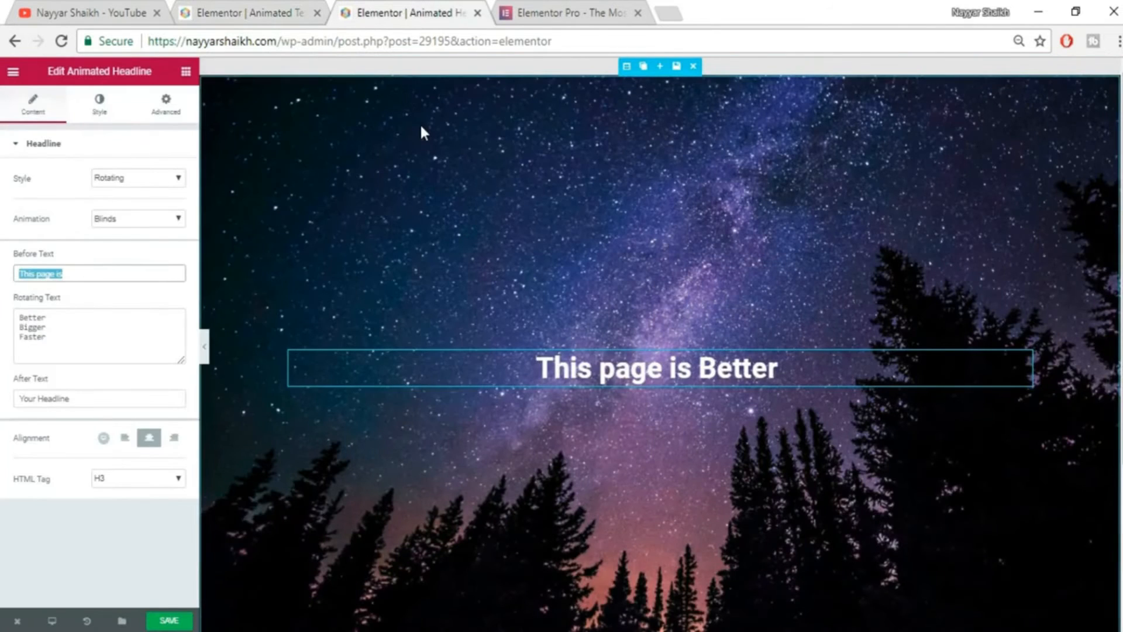
type("Make Sure to")
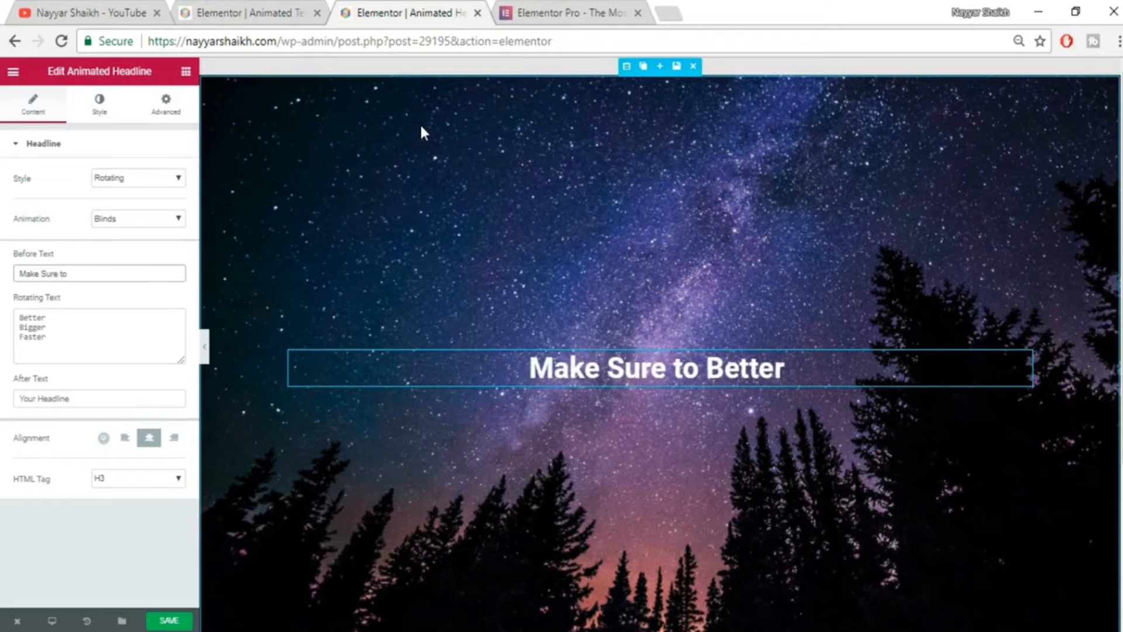
Replace the rotating words with Subscribe, Like and Share.
left_click_drag(59, 343, 2, 298)
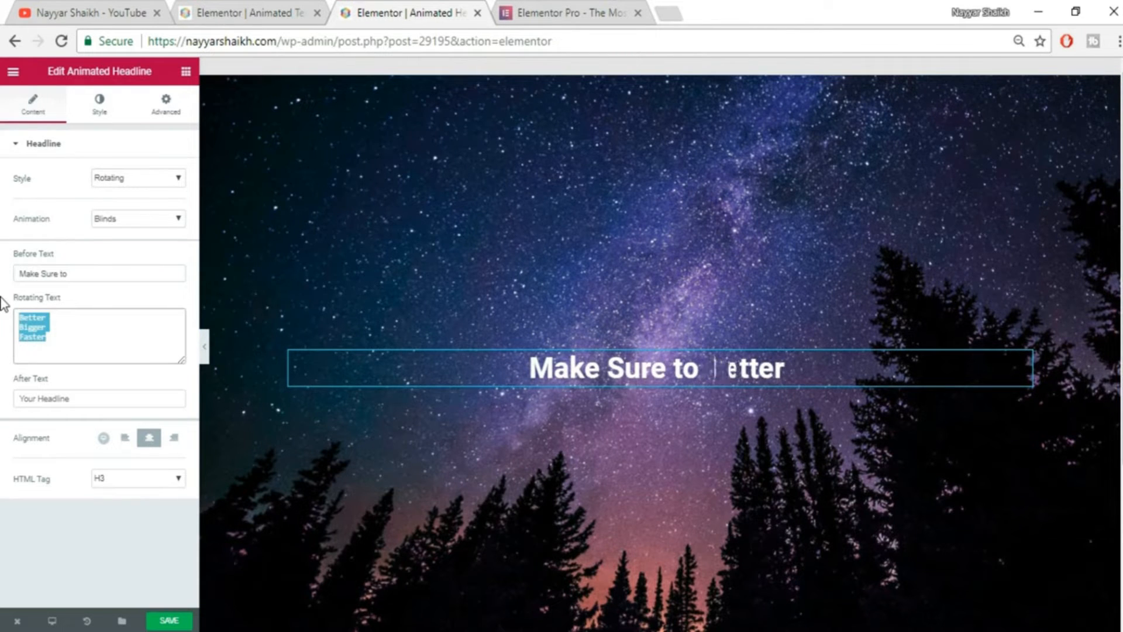
key("BackSpace")
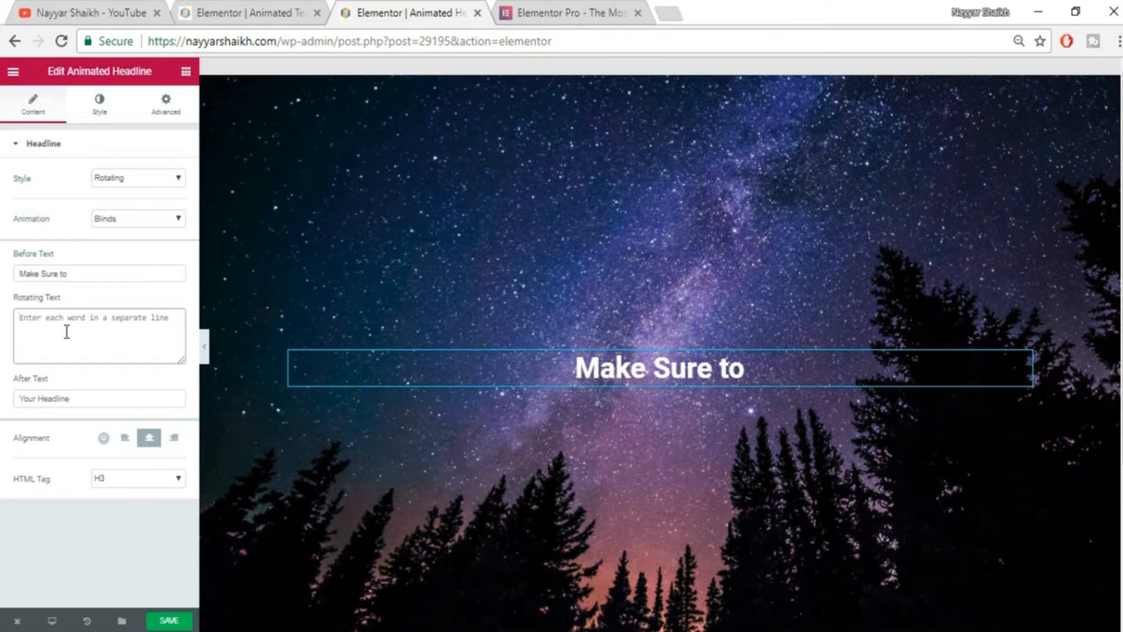
type("Subscr")
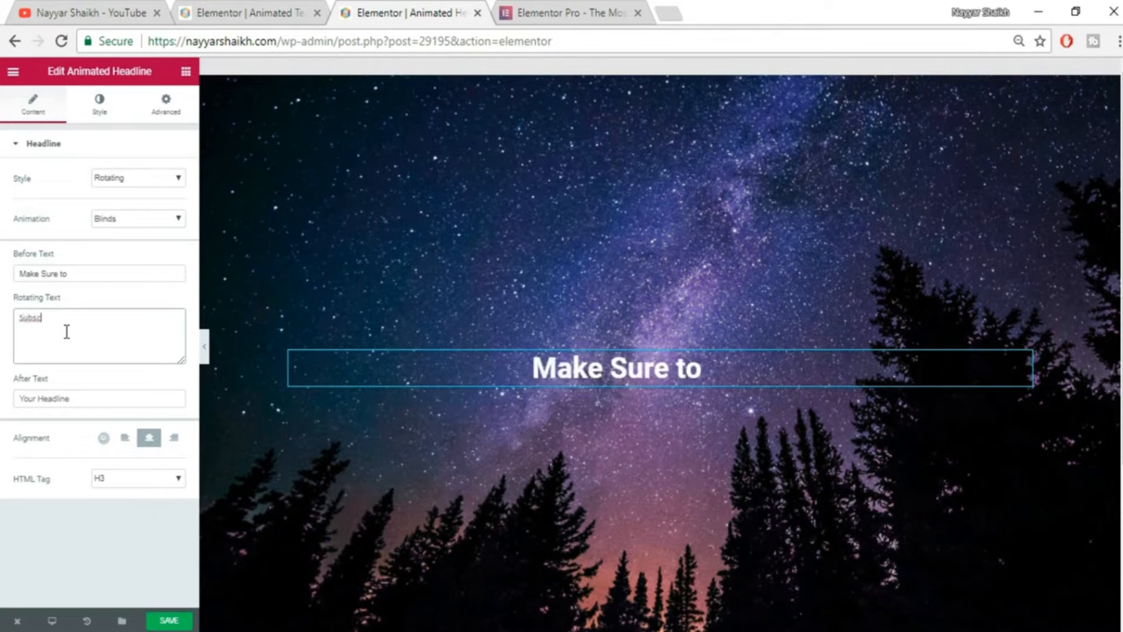
type("ibe")
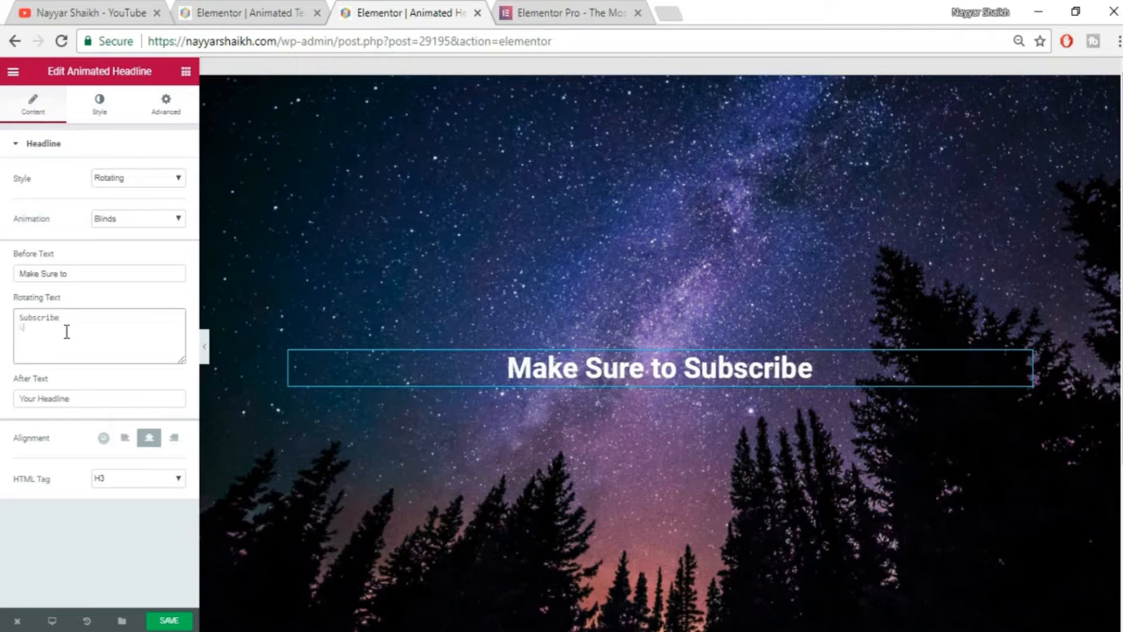
type("Like")
key("Return")
type("Sh")
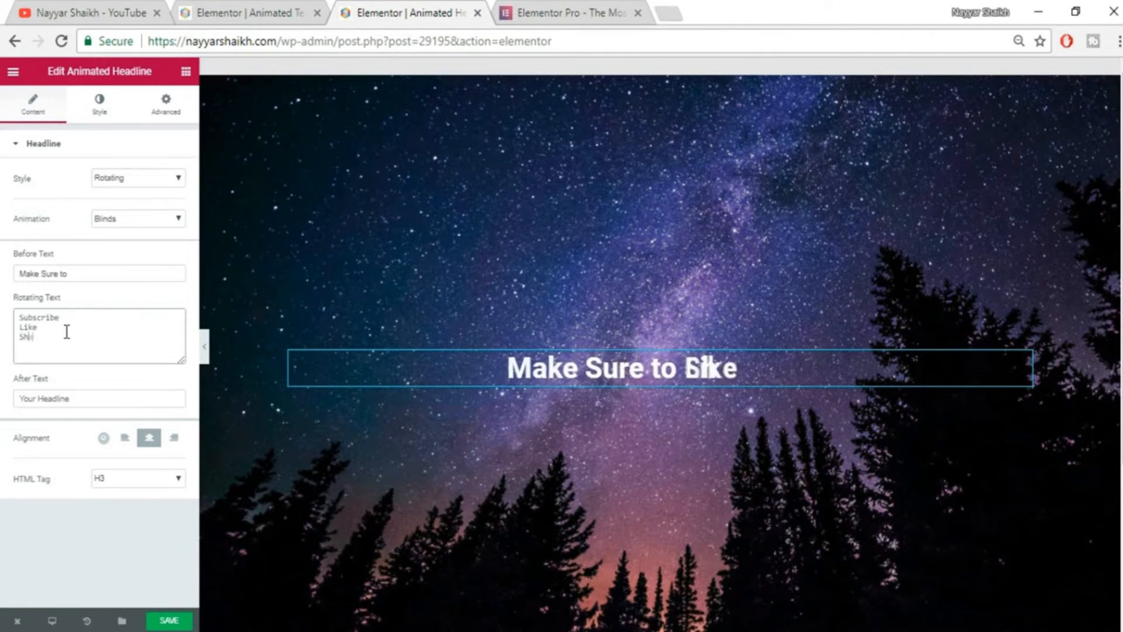
type("are")
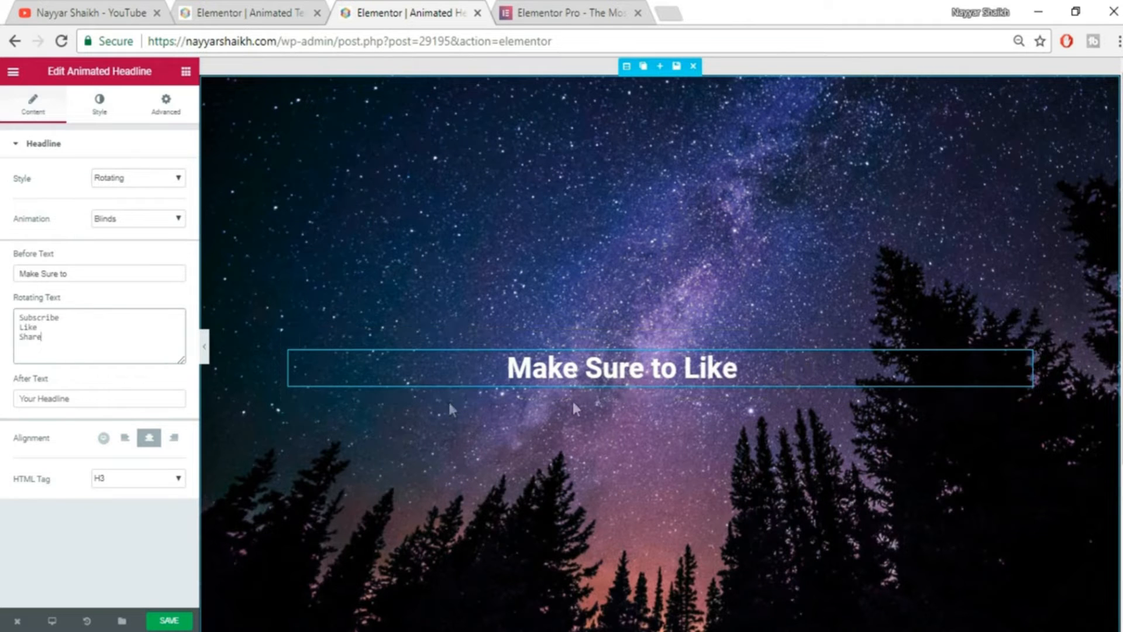
Add ', Thank You' as after text and try left, centre and right alignment.
left_click(120, 399)
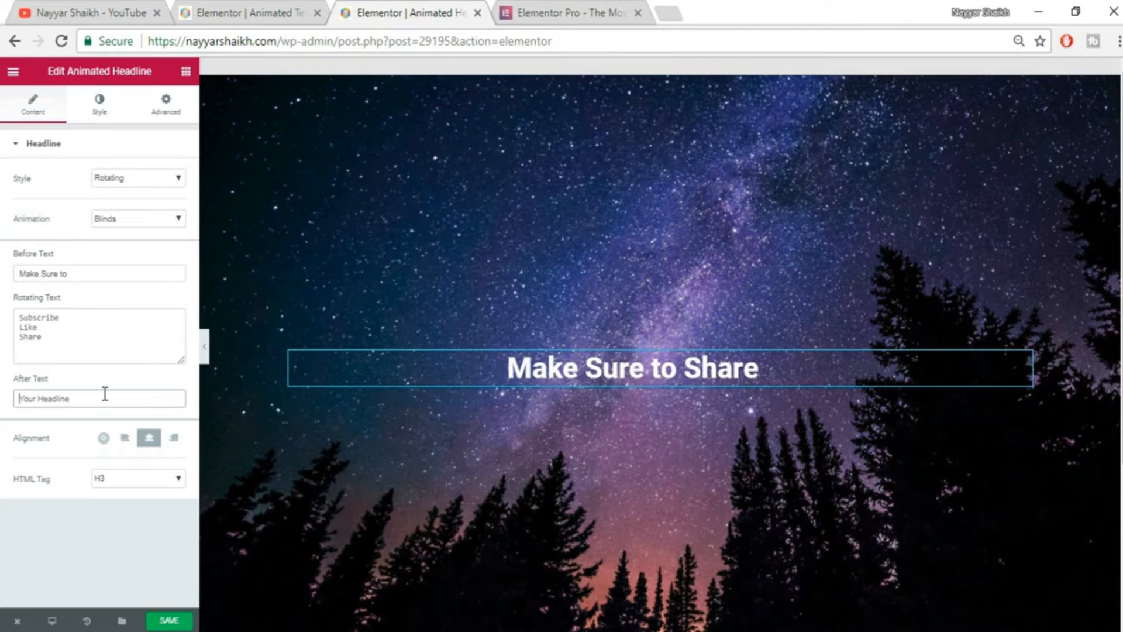
left_click(105, 394)
type(",")
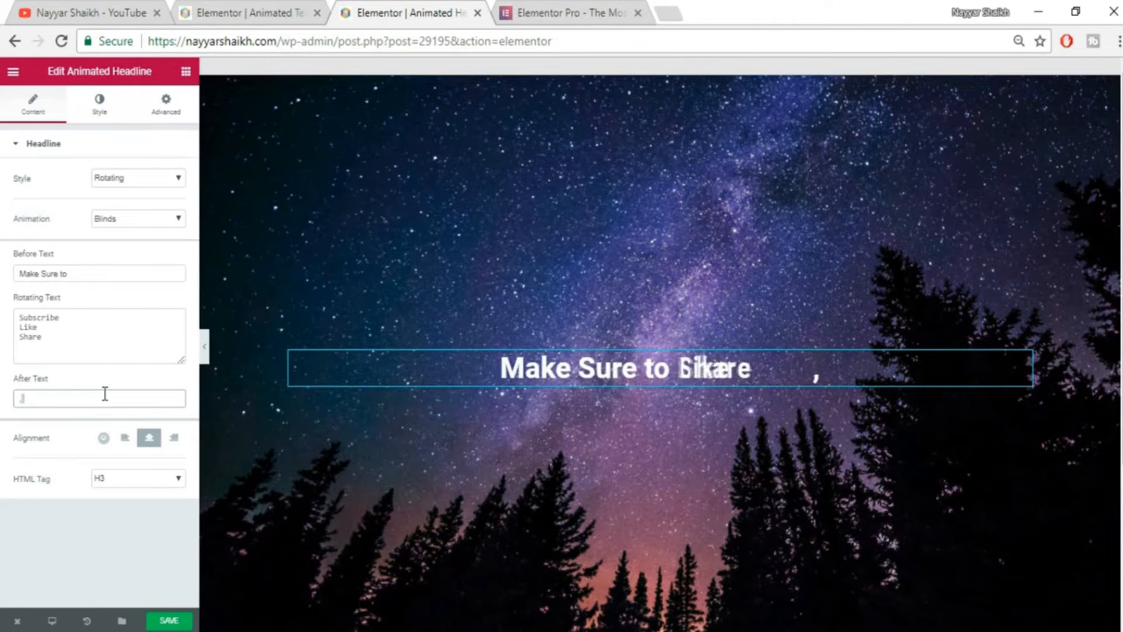
type(" Thank You")
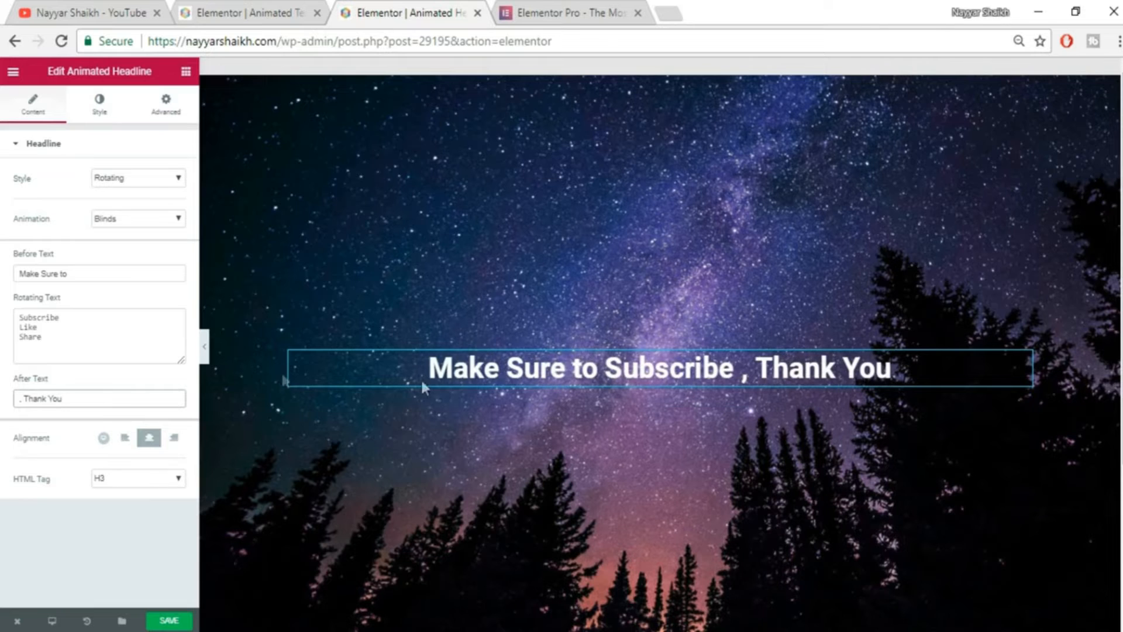
left_click(123, 446)
left_click(150, 440)
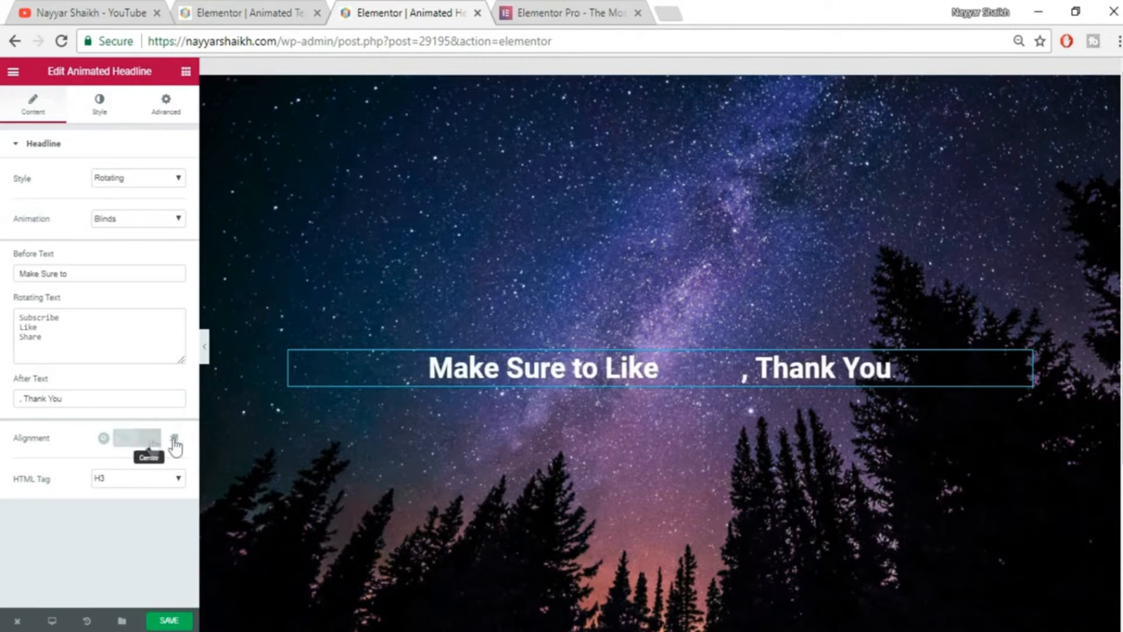
left_click(174, 439)
left_click(126, 440)
left_click(153, 443)
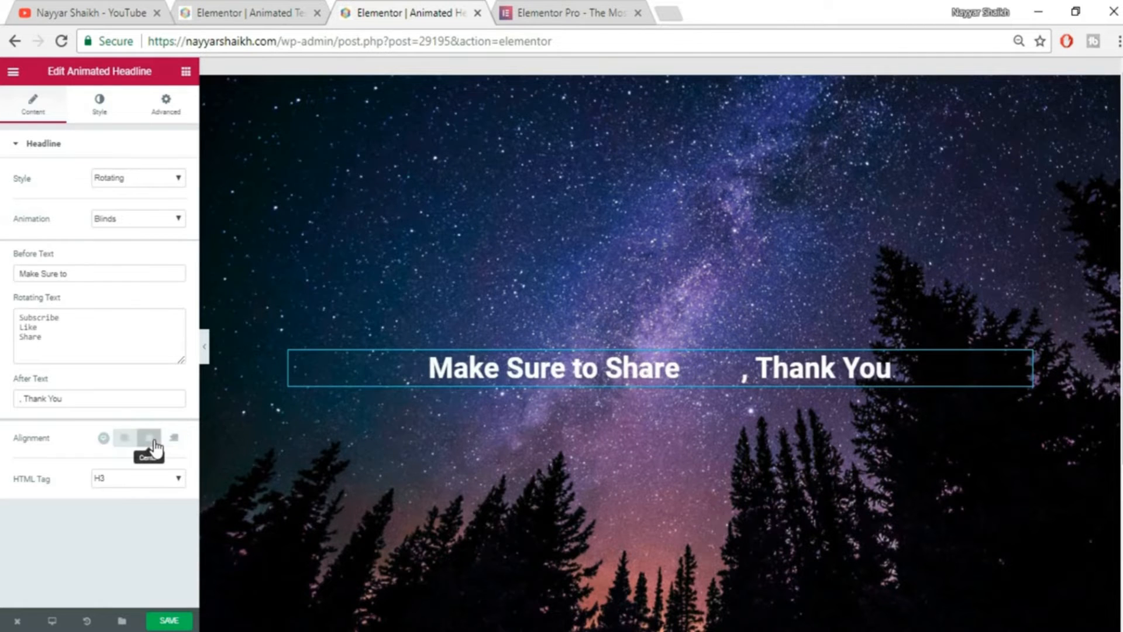
left_click(100, 109)
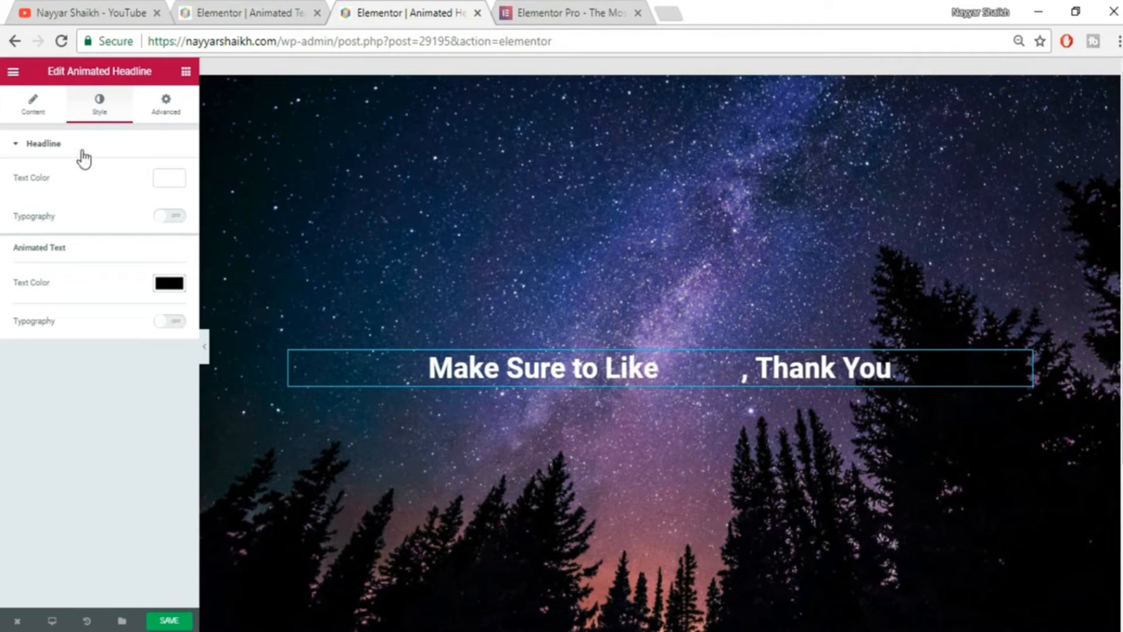
Try blue for the headline text colour, then return it to white.
left_click(169, 179)
left_click(21, 343)
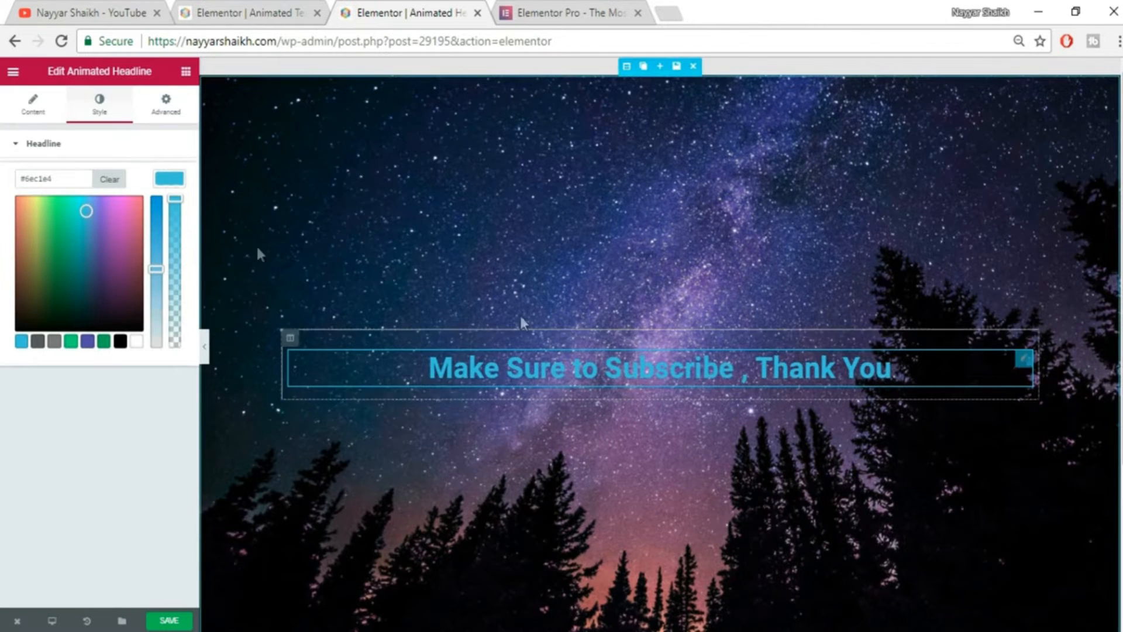
left_click(139, 343)
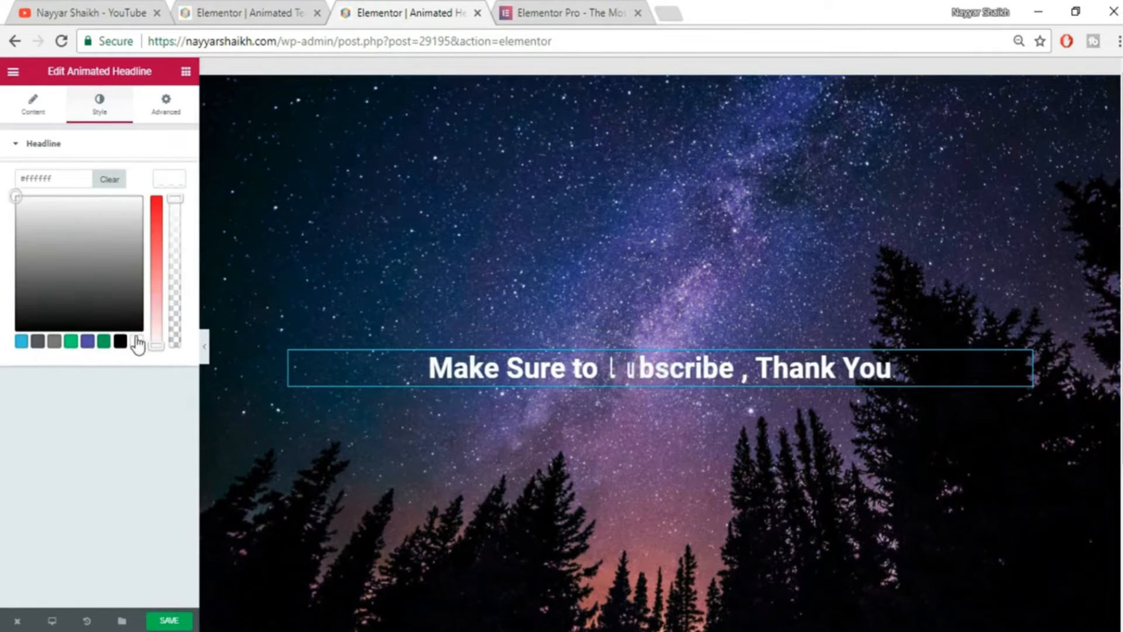
left_click(172, 185)
Enable custom typography and set the headline to Verdana at size 40.
left_click(169, 216)
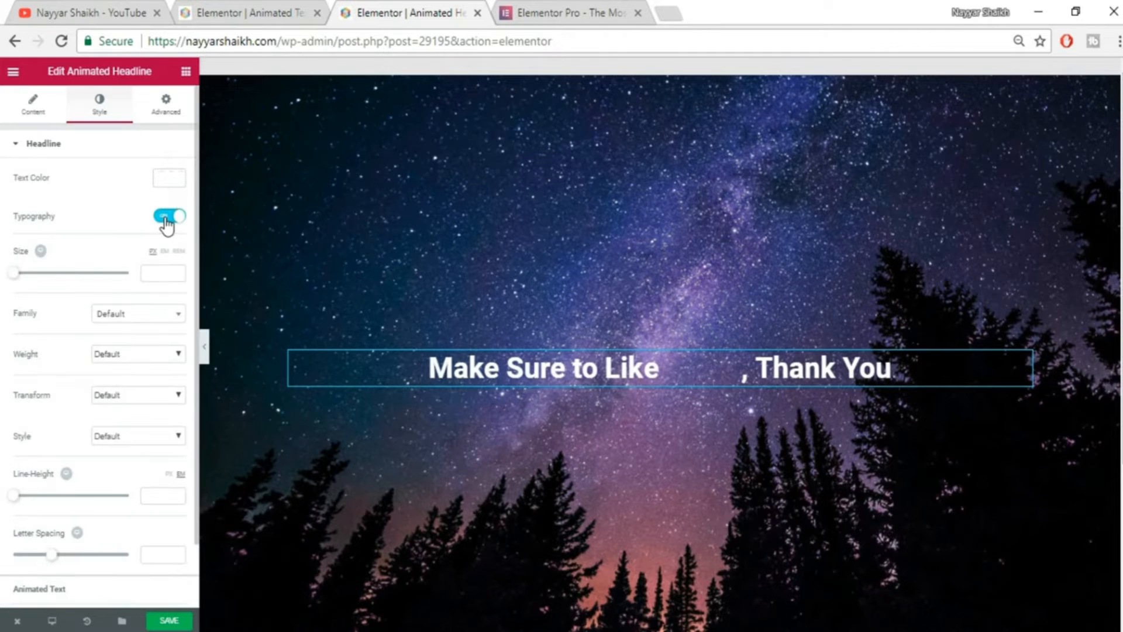
left_click_drag(14, 274, 55, 284)
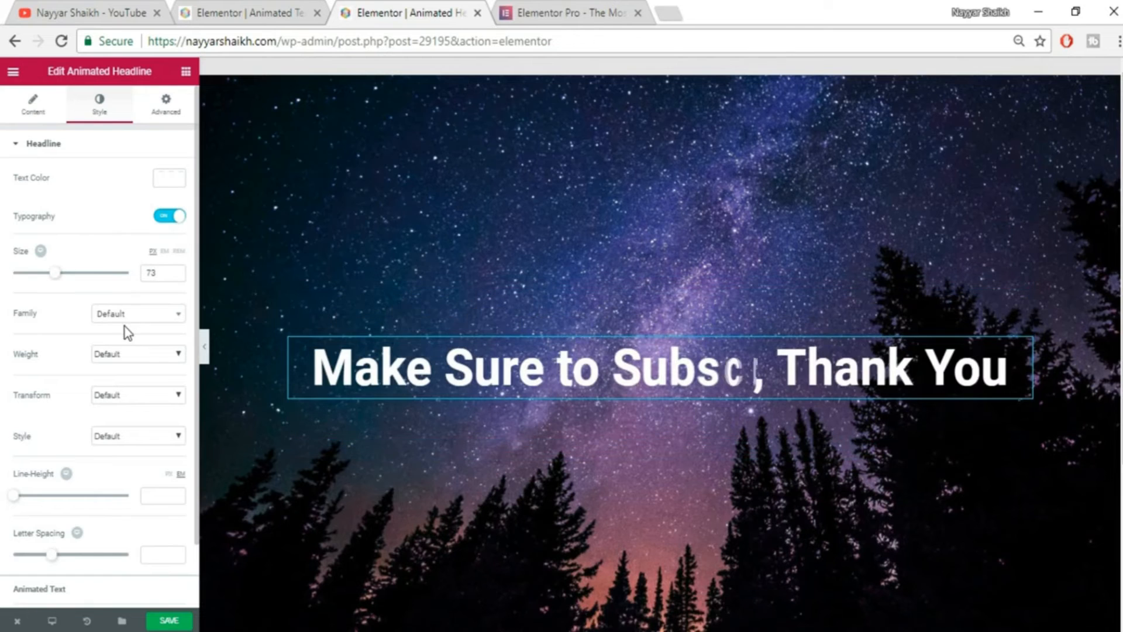
left_click(124, 319)
left_click(120, 405)
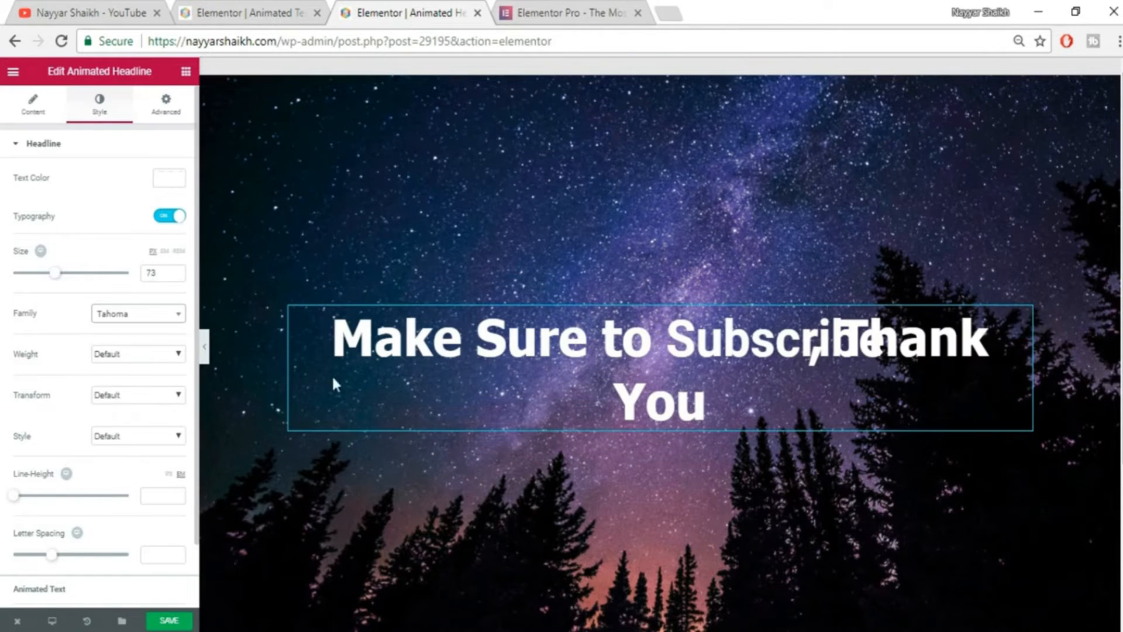
left_click(138, 319)
left_click(125, 422)
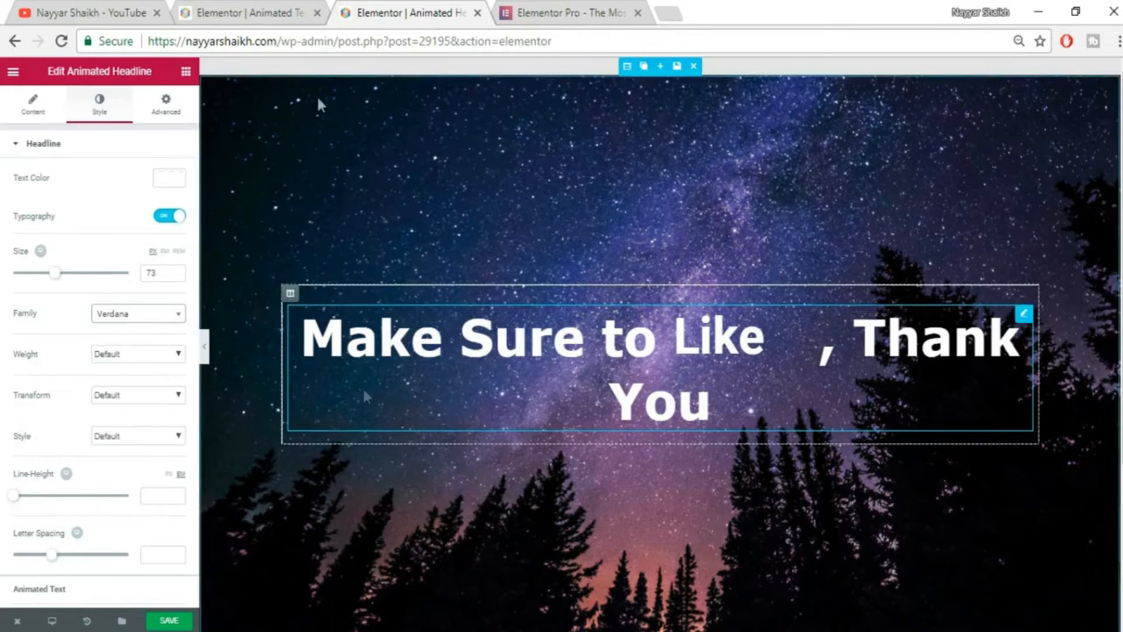
left_click(234, 13)
scroll(697, 429, "up", 10)
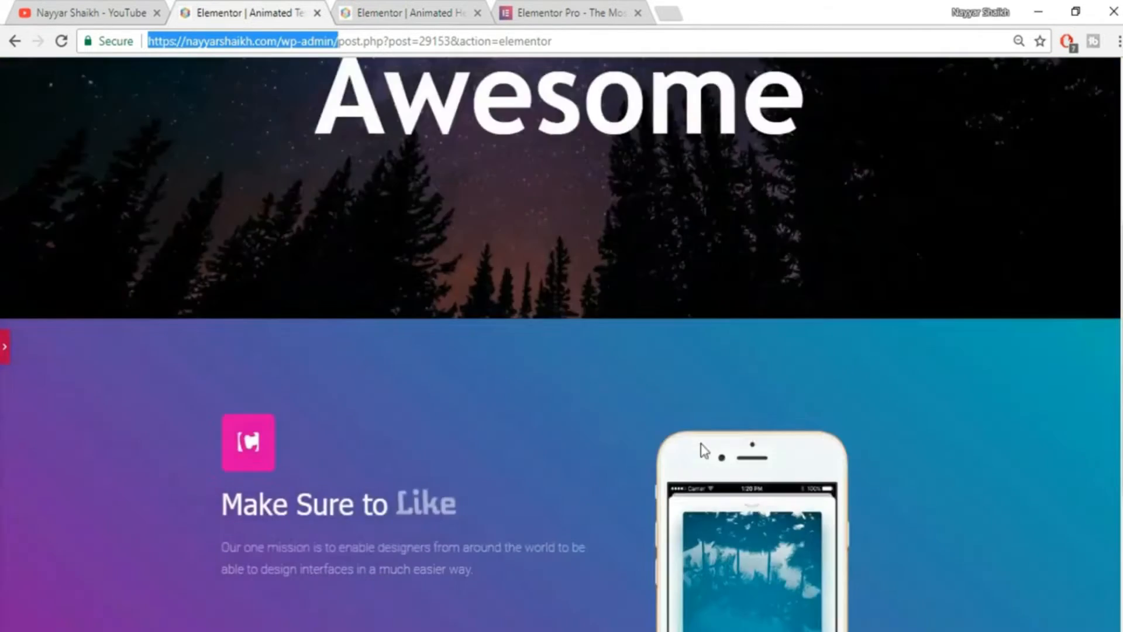
left_click(403, 2)
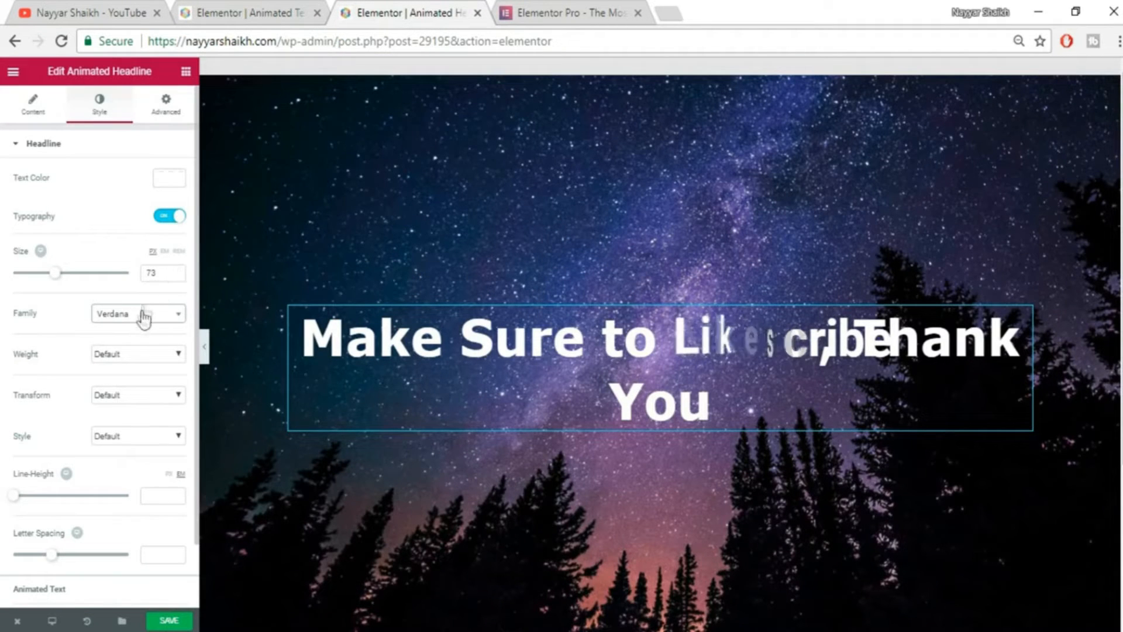
left_click_drag(56, 273, 35, 283)
left_click_drag(36, 277, 37, 277)
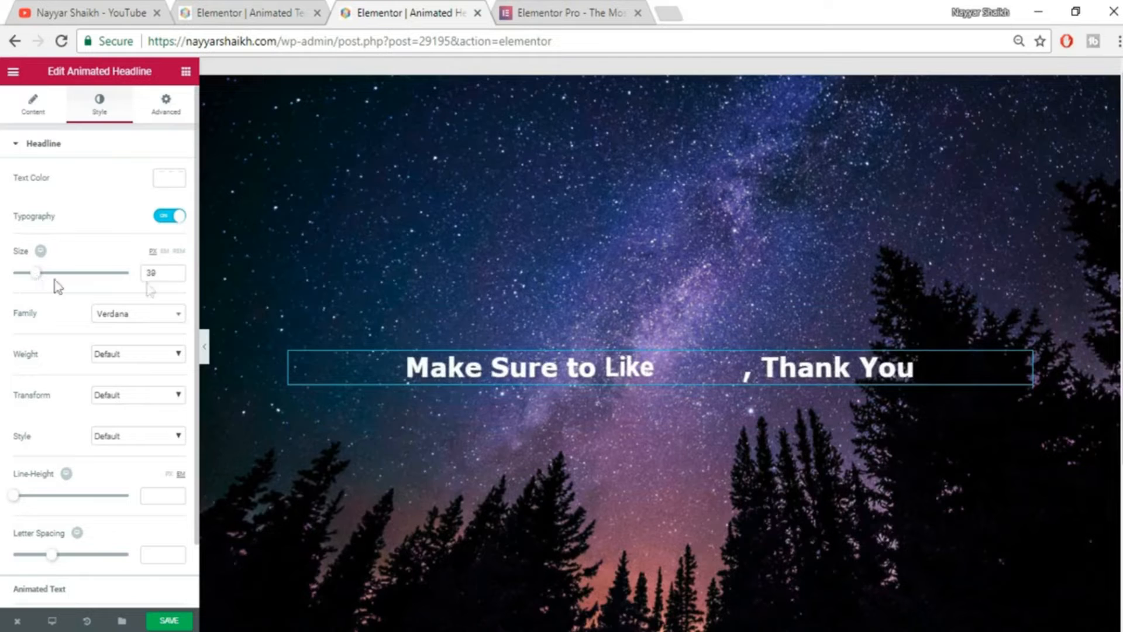
Delete the ', Thank You' after text from the headline.
left_click(47, 111)
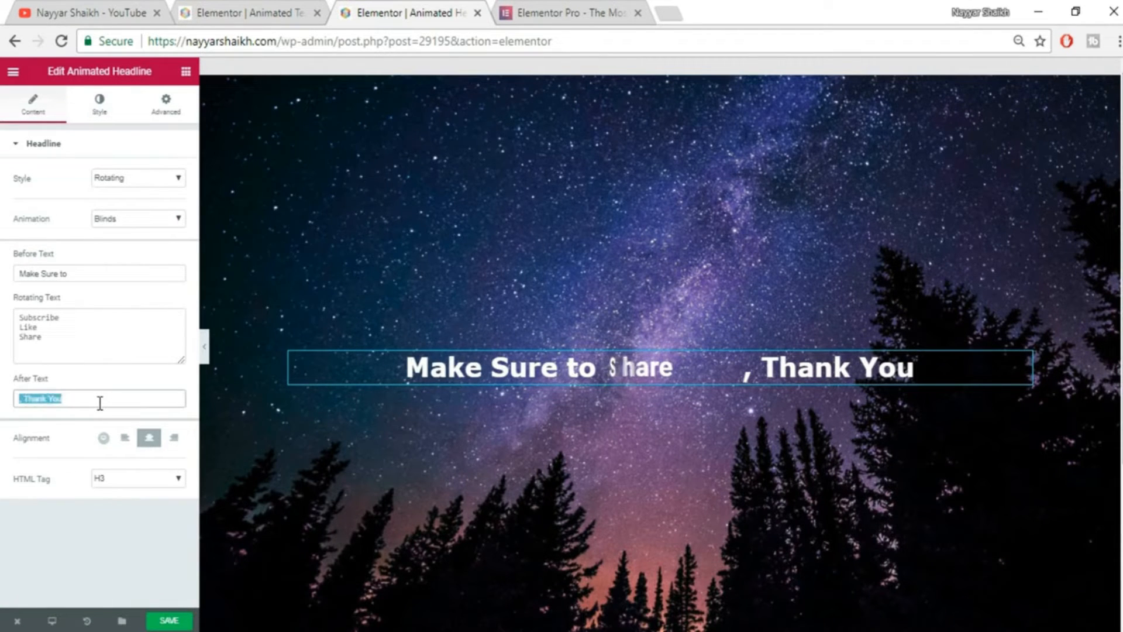
key("BackSpace")
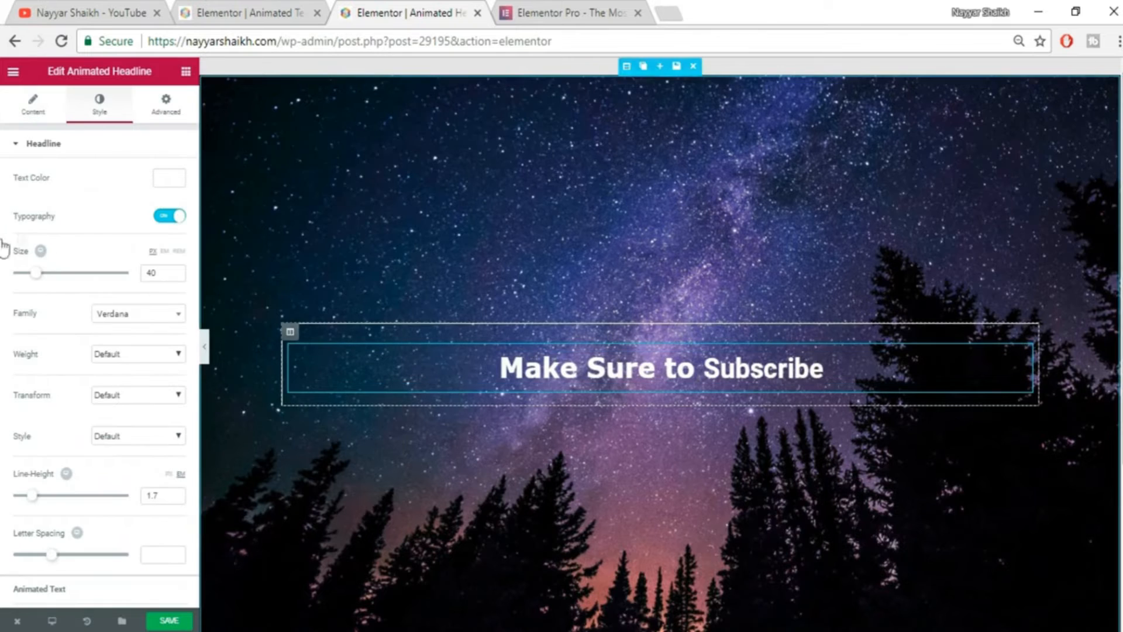
left_click(33, 115)
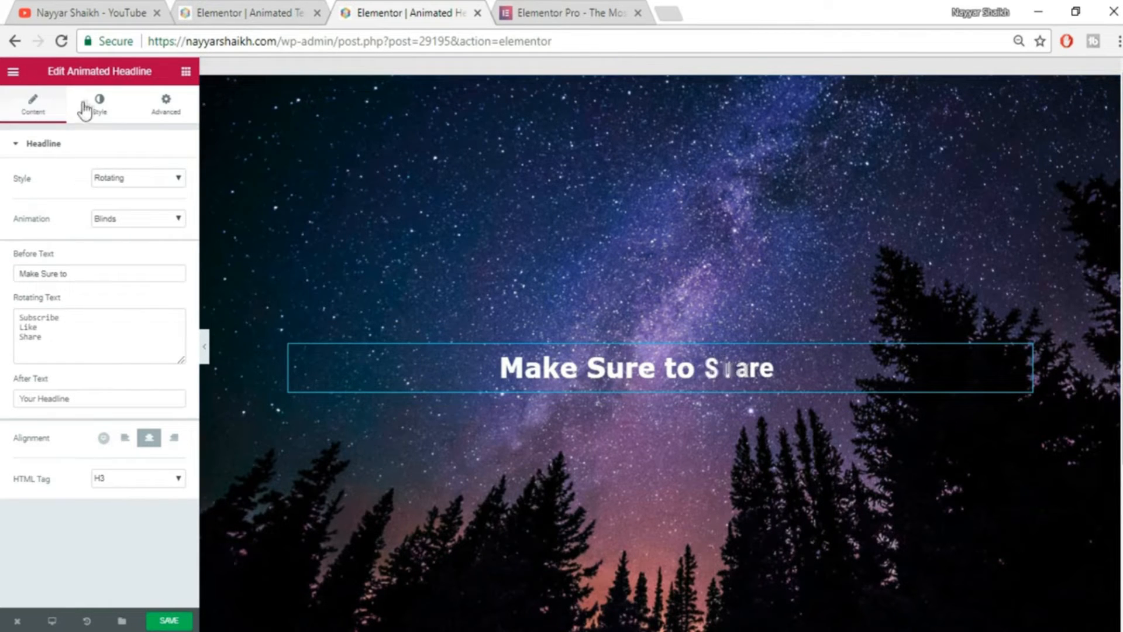
left_click(85, 109)
After checking the reference, switch the headline style to Highlighted so Amazing is circled.
left_click(27, 108)
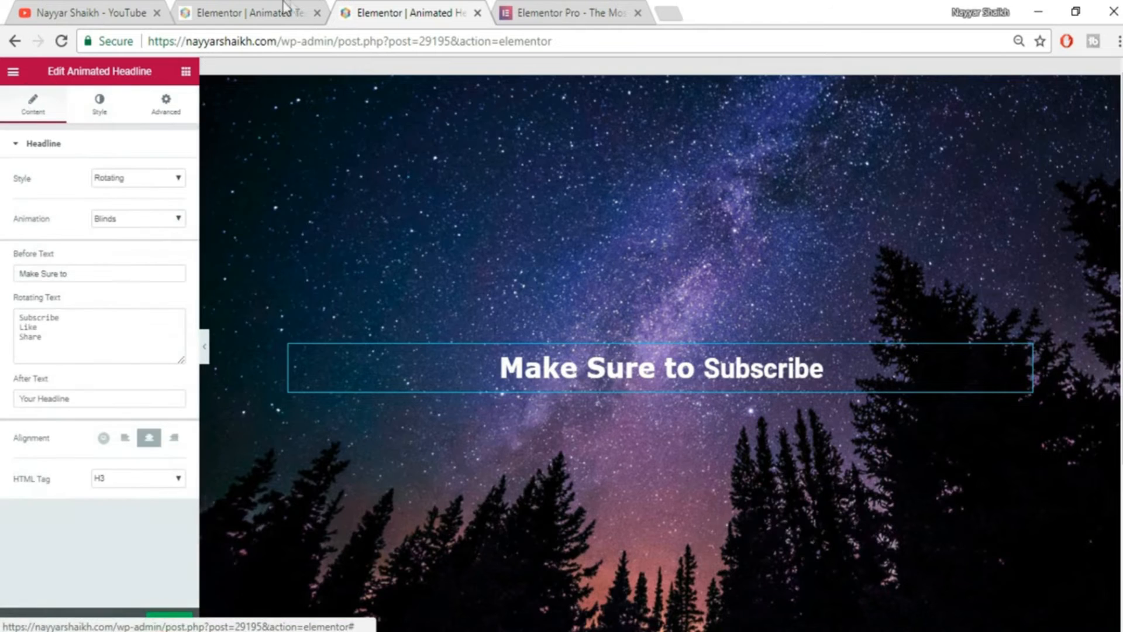
left_click(285, 8)
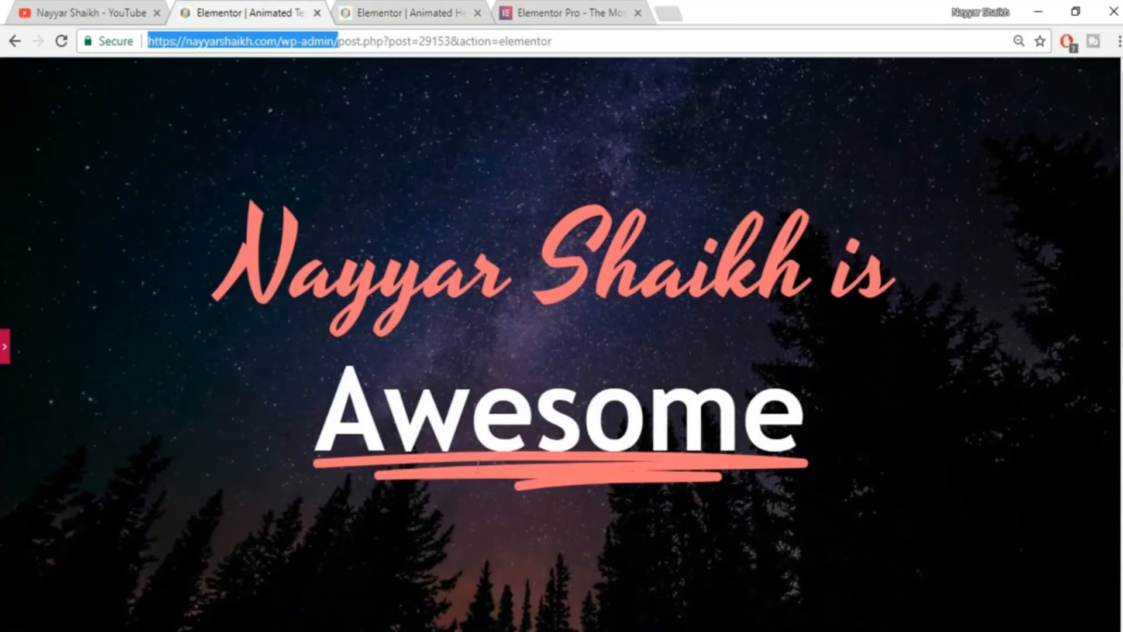
left_click_drag(303, 426, 806, 413)
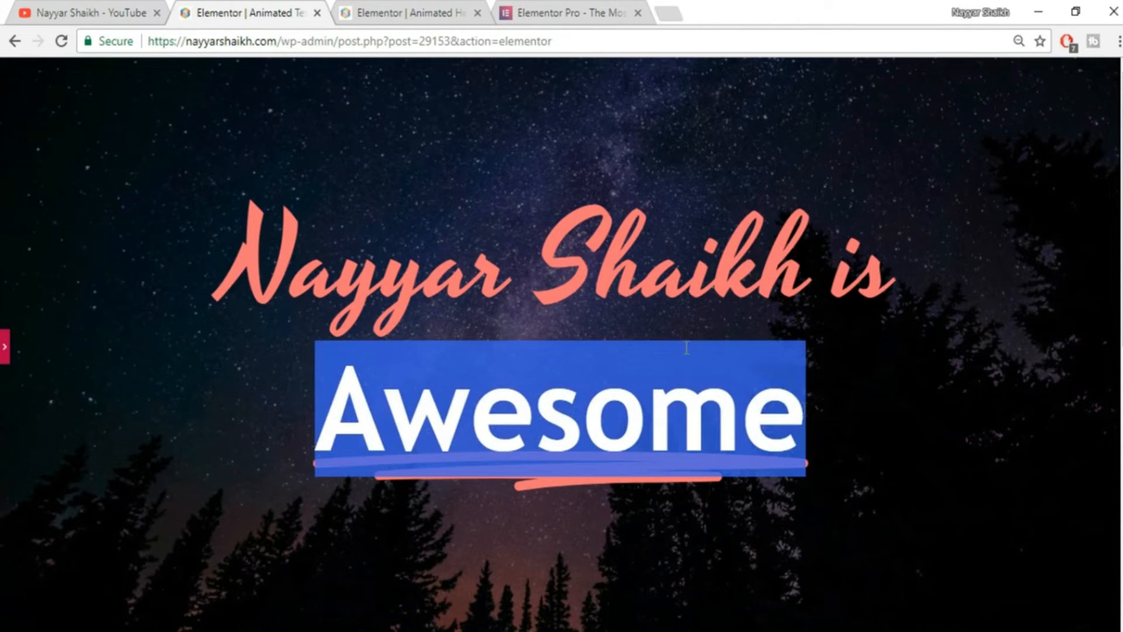
left_click(466, 8)
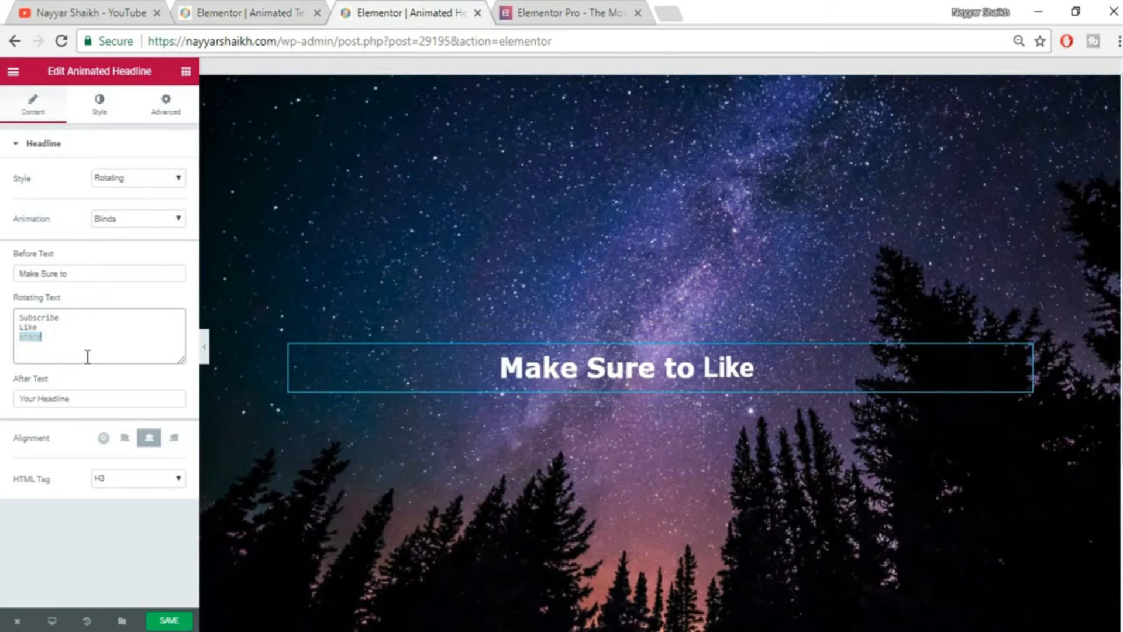
left_click(26, 114)
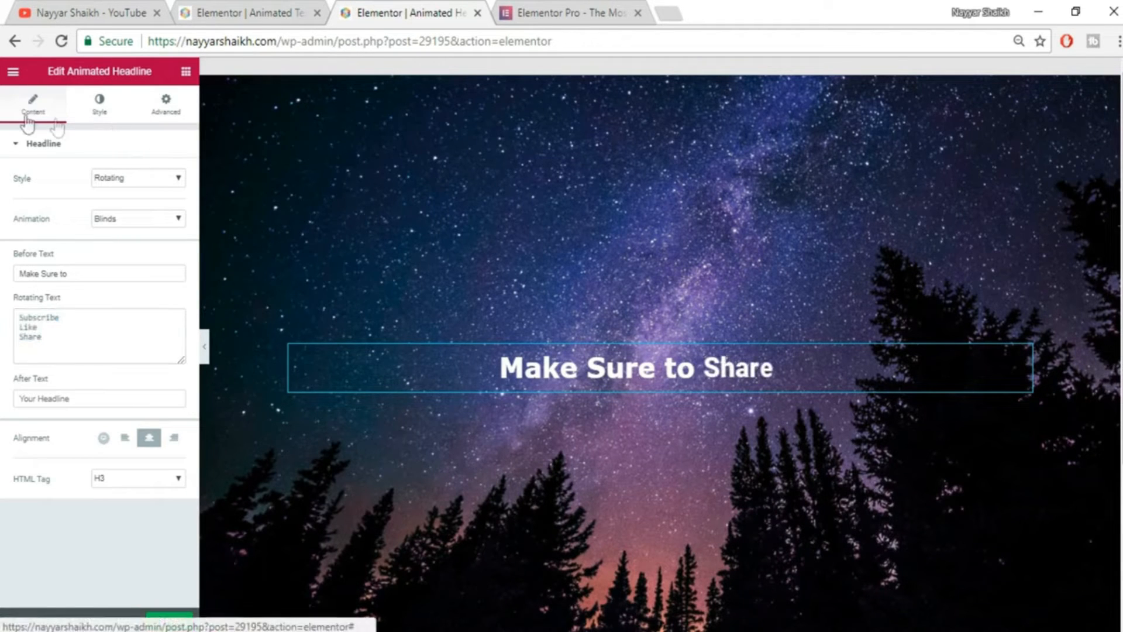
left_click(126, 178)
left_click(123, 194)
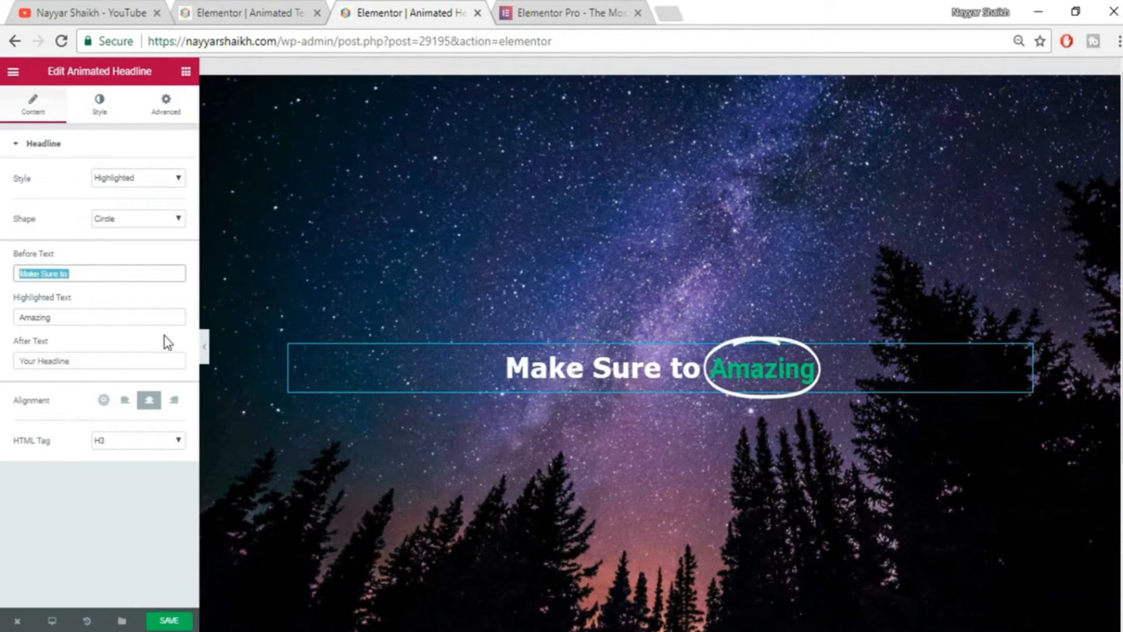
Clear the before text and change the highlighted word to Awesome.
key("BackSpace")
double_click(111, 316)
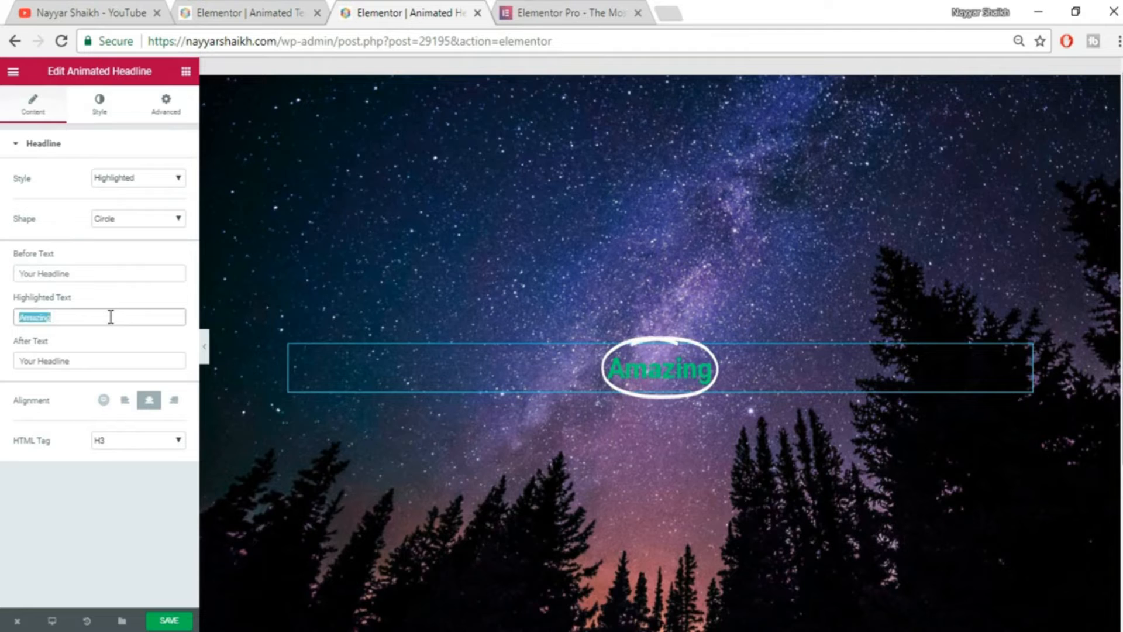
type("Awesome")
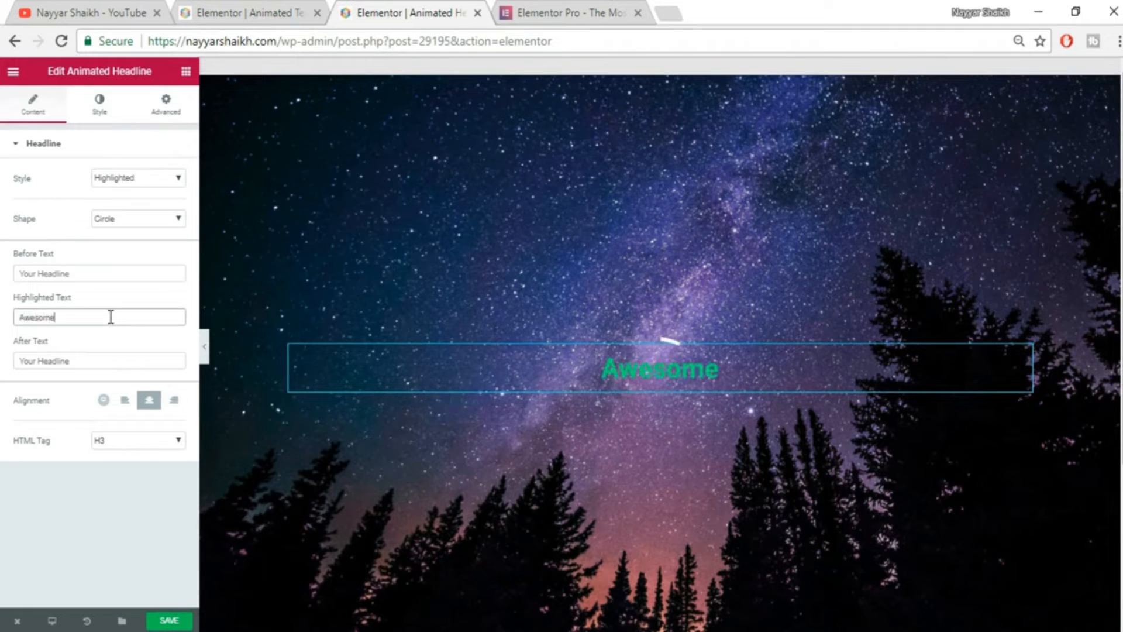
Inspect the reference headline's style and typography settings, then return to the editor.
left_click(275, 8)
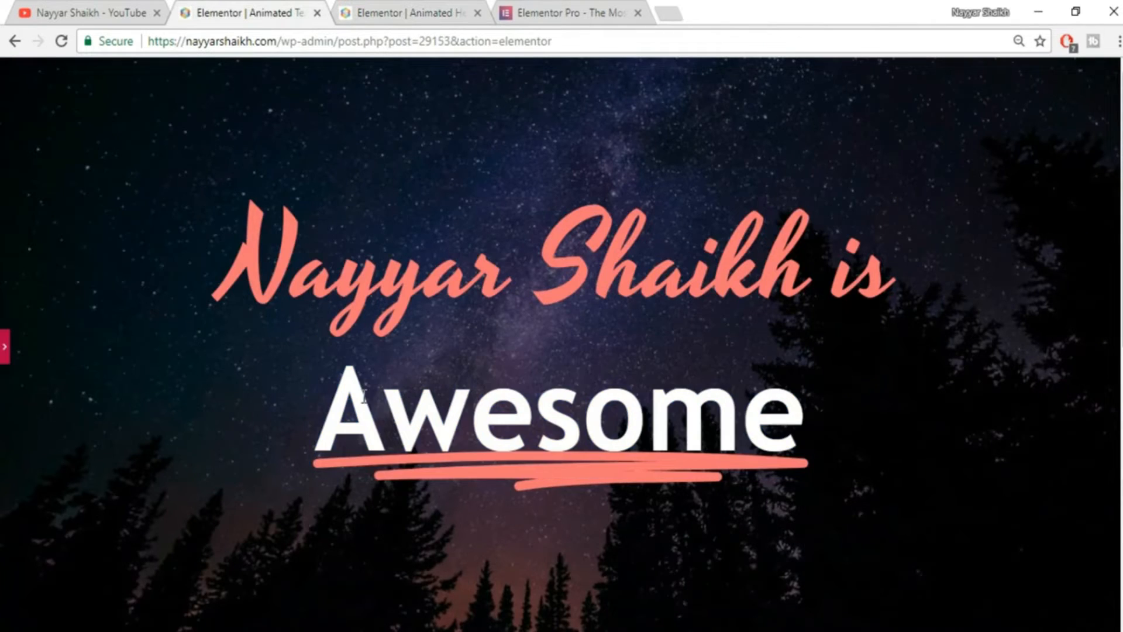
left_click(5, 351)
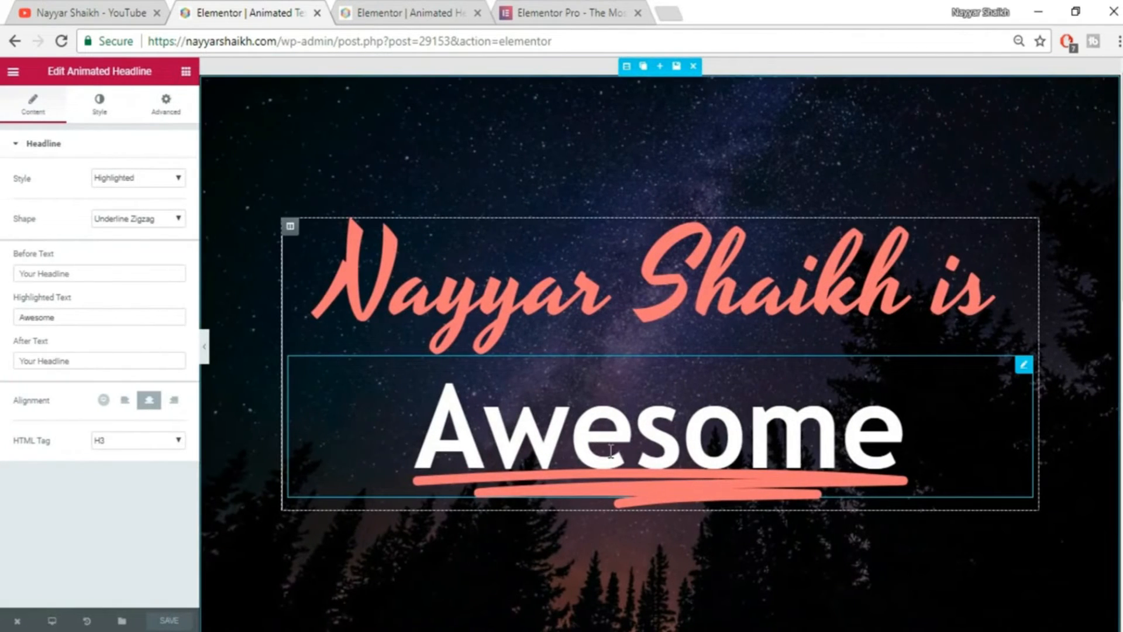
left_click(99, 105)
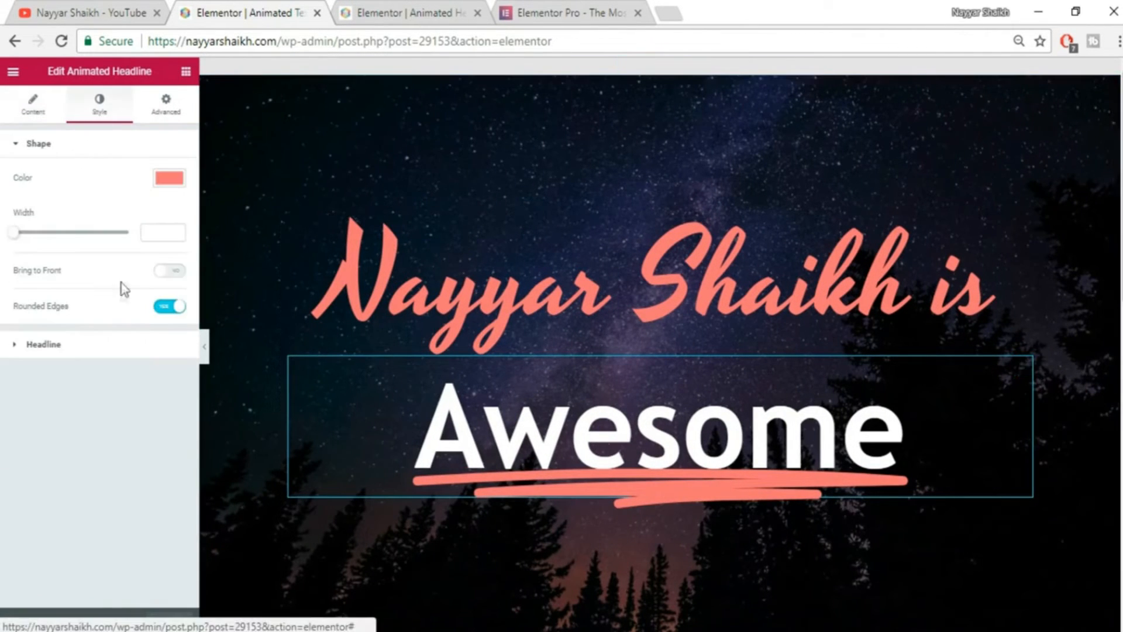
left_click(93, 351)
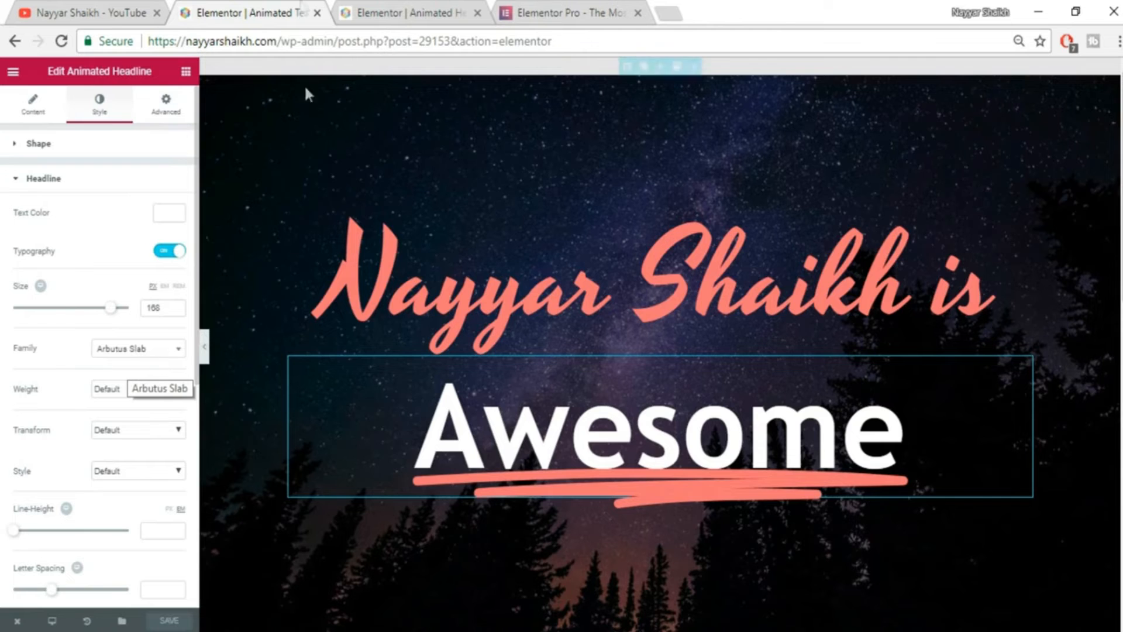
left_click(380, 11)
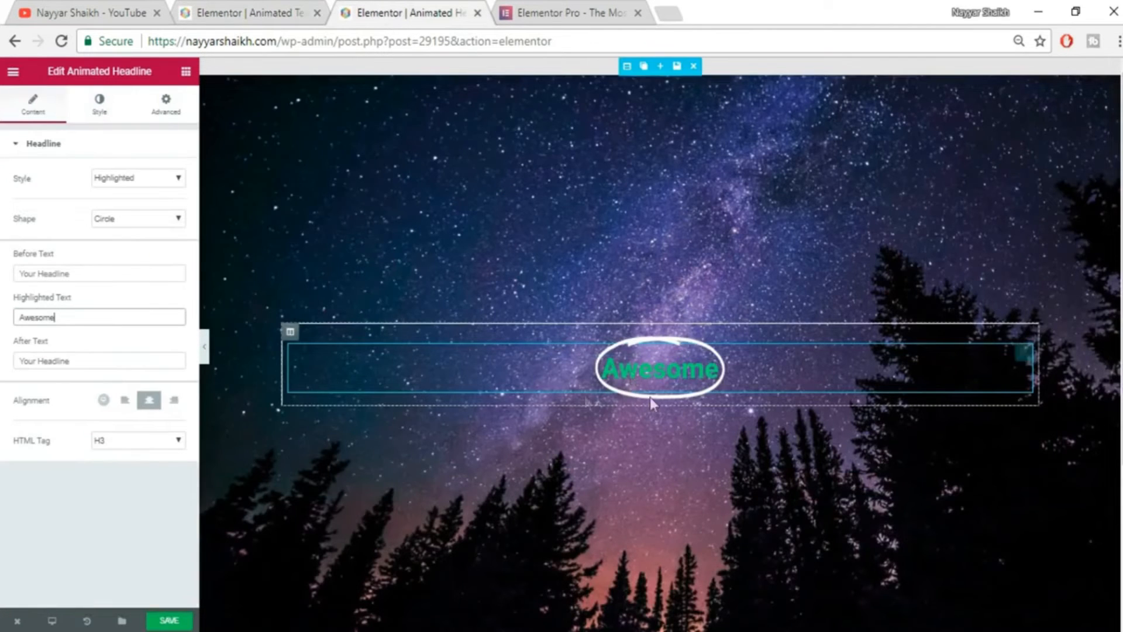
left_click(100, 103)
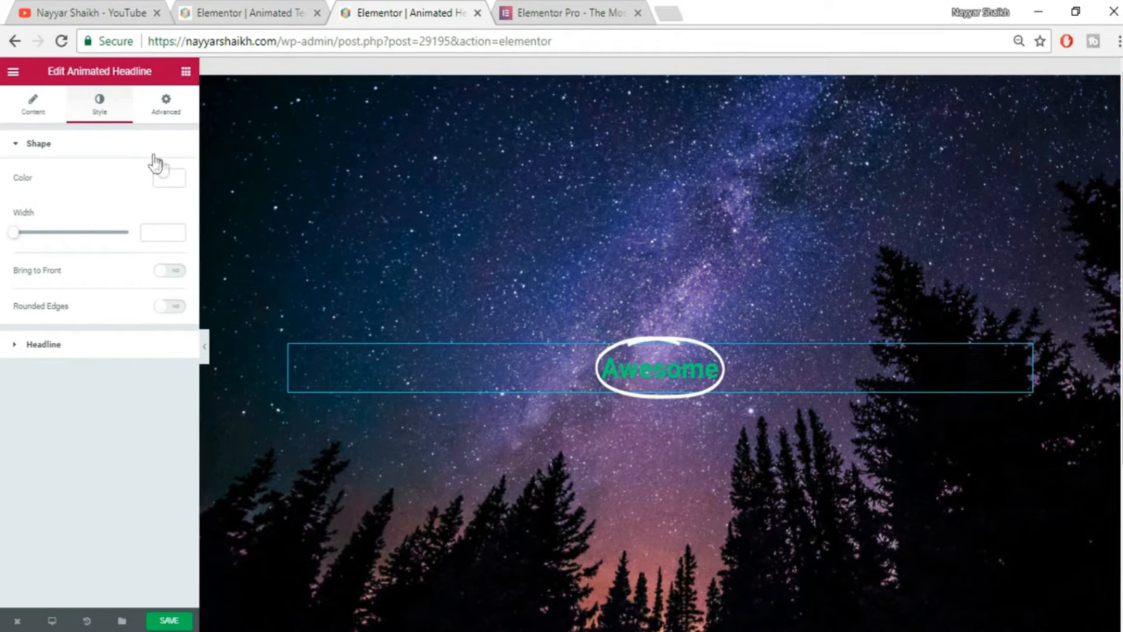
Set the animated word Awesome to white #ffffff and turn on its custom typography.
left_click(110, 149)
left_click(124, 185)
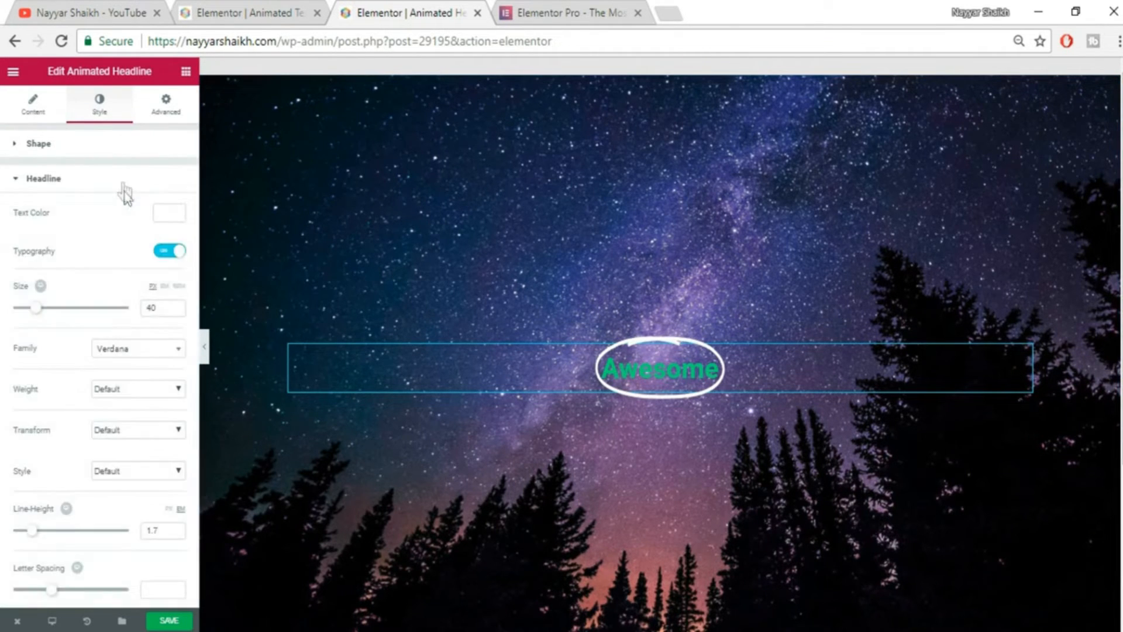
left_click(169, 217)
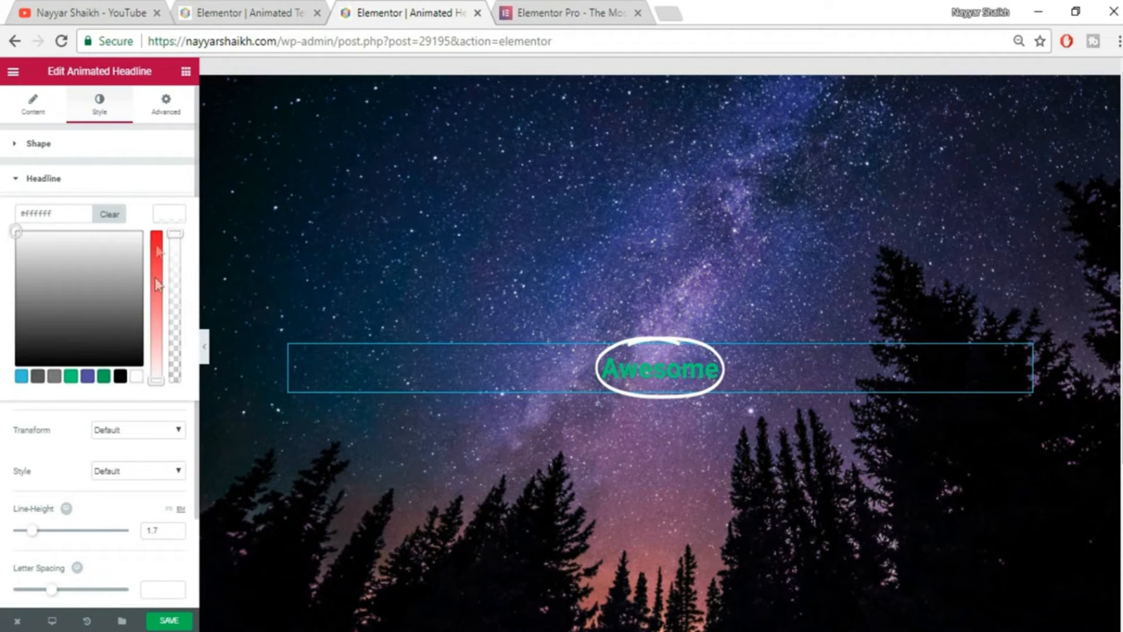
left_click(170, 224)
scroll(184, 392, "down", 2)
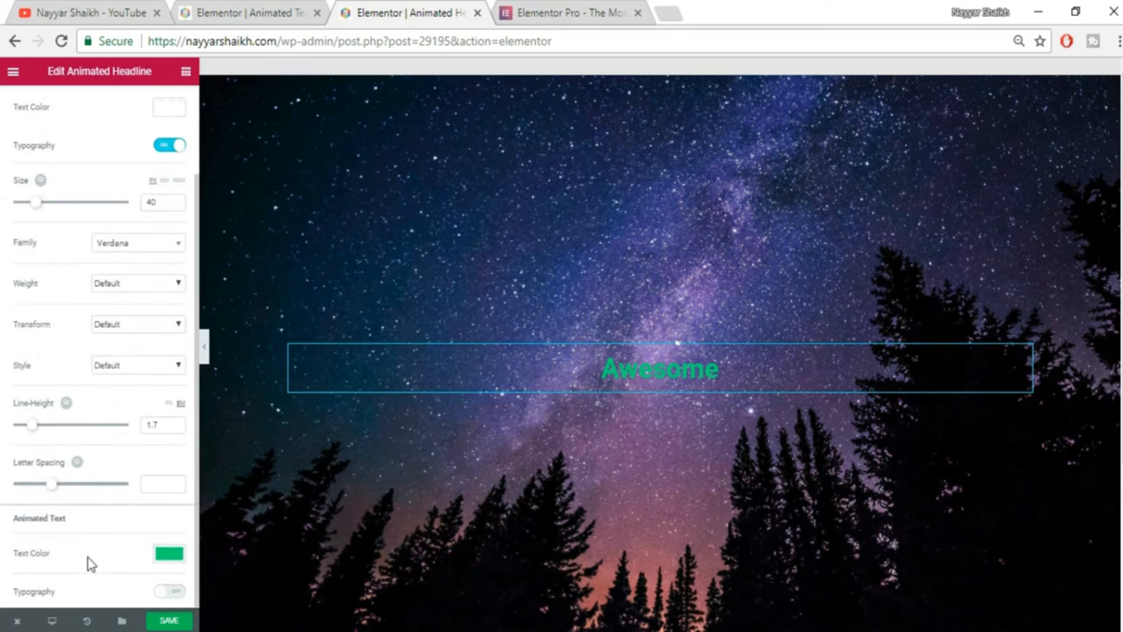
left_click(169, 553)
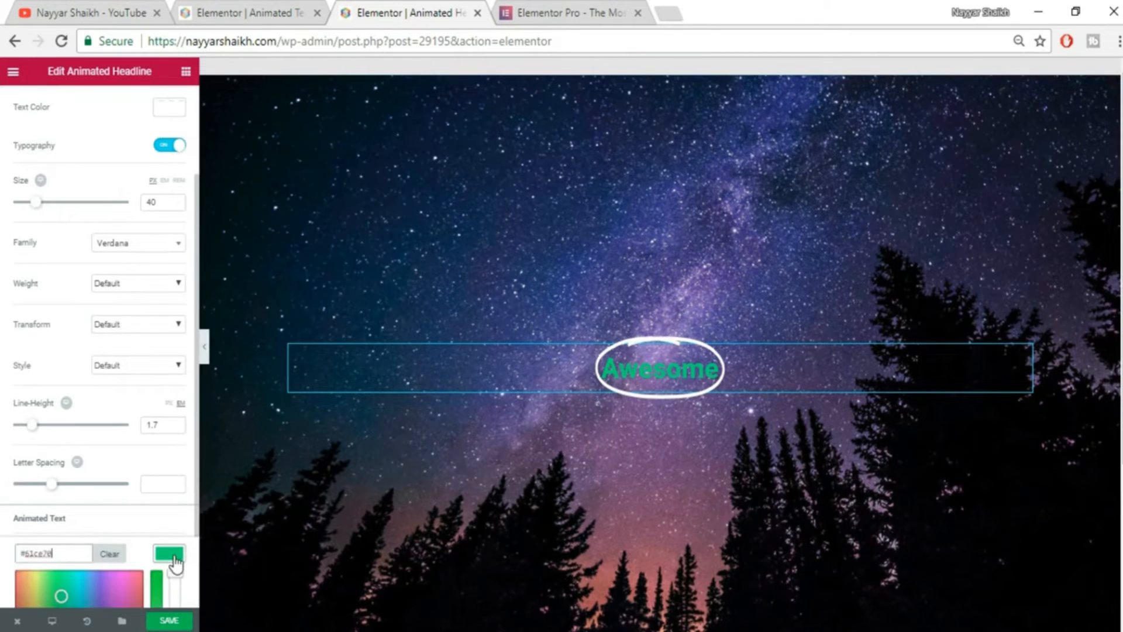
scroll(176, 566, "down", 2)
left_click(135, 584)
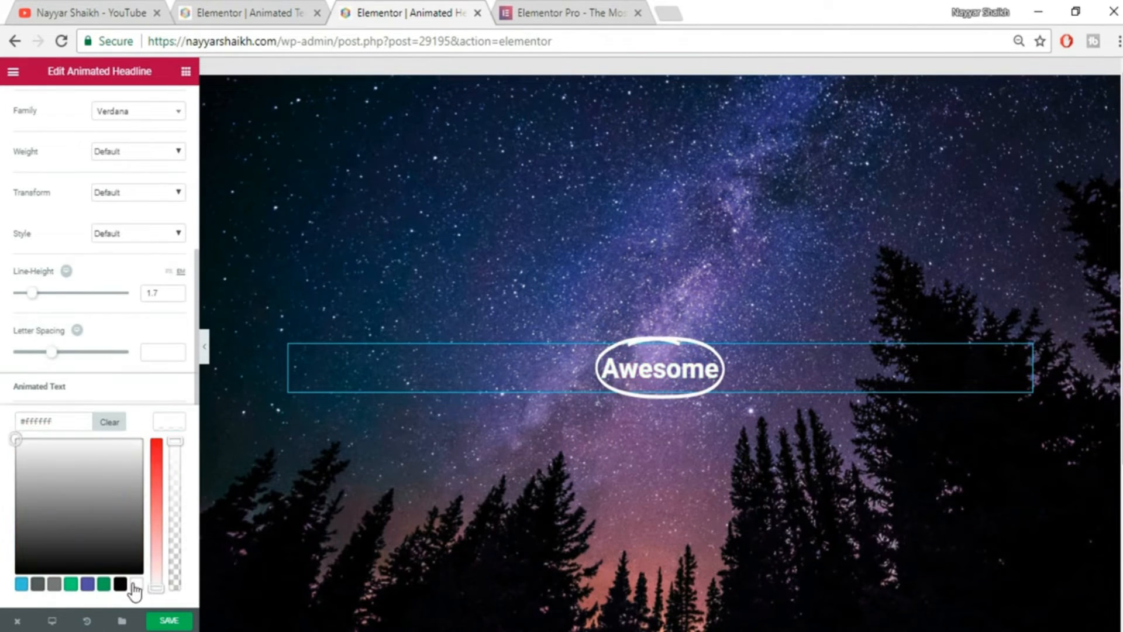
left_click(176, 423)
left_click(171, 460)
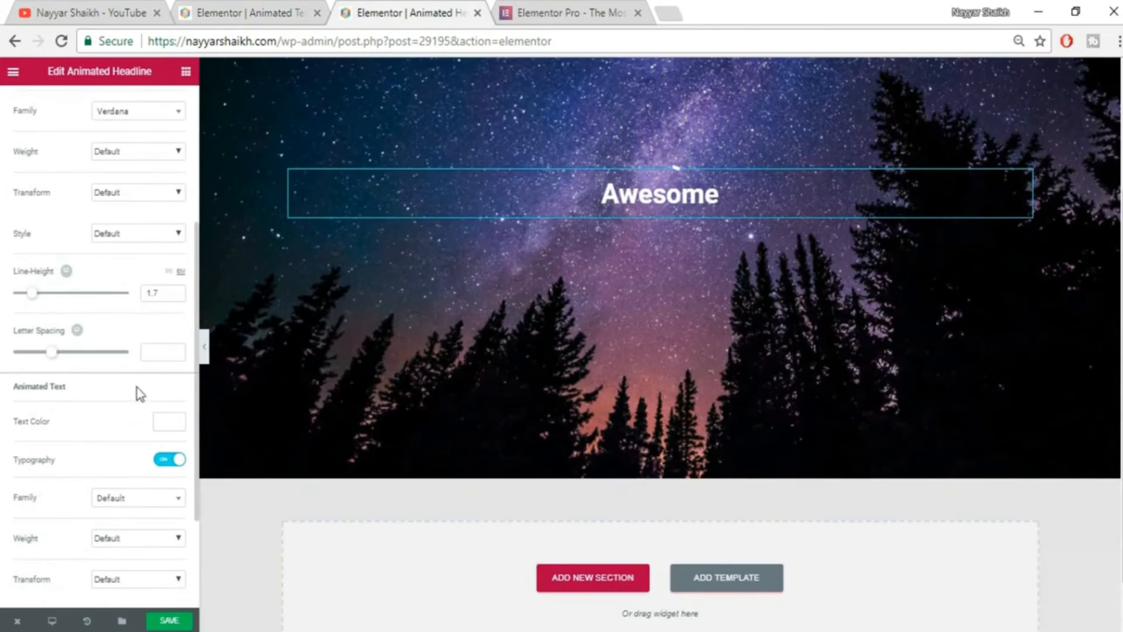
Set the animated word's font family to Arbutus Slab.
left_click(134, 375)
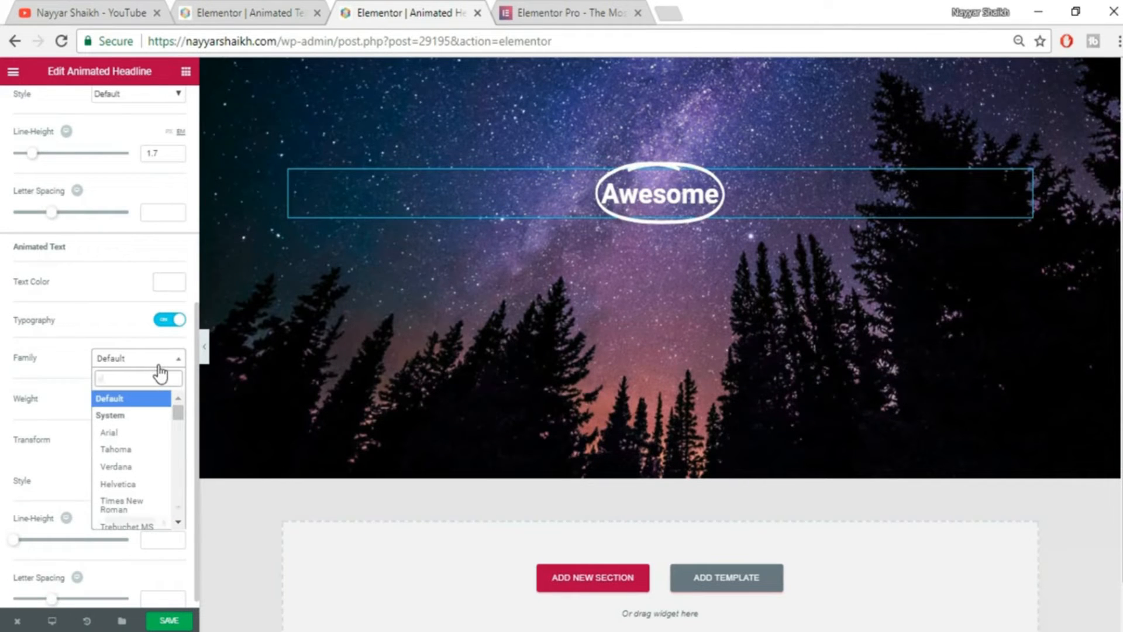
type("arb")
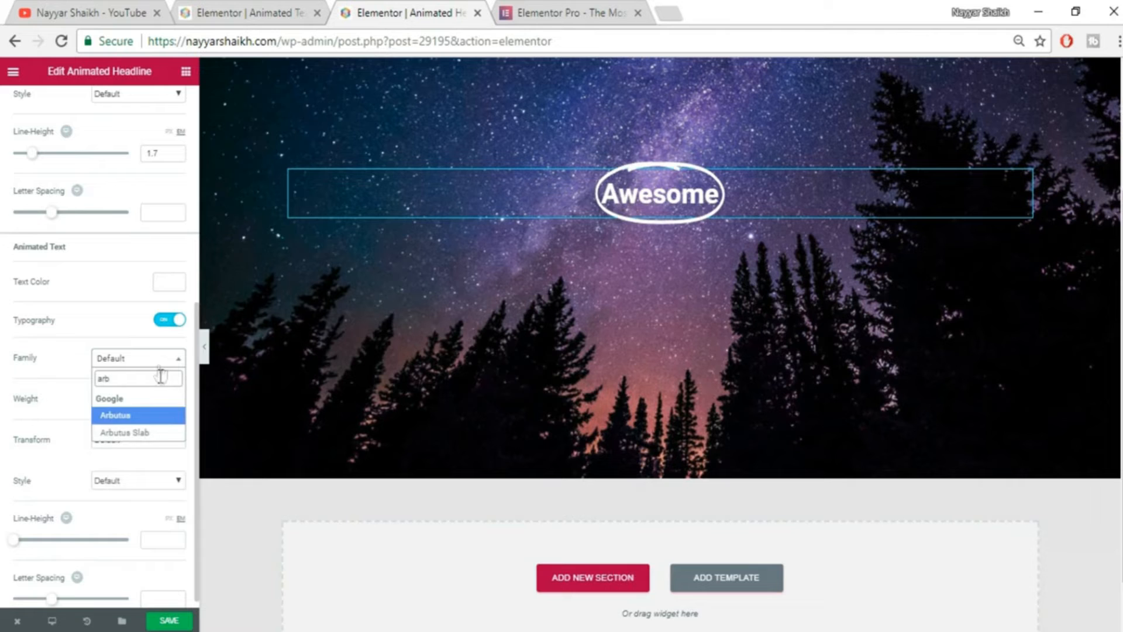
left_click(146, 433)
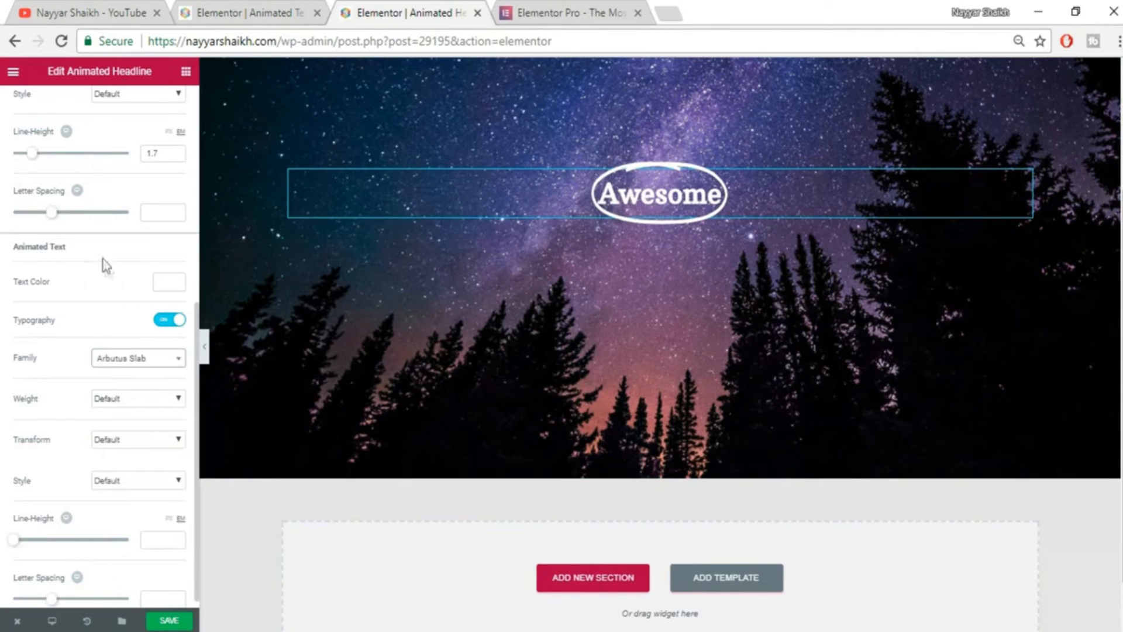
Enlarge the headline to size 158 and bring up the reference page.
scroll(107, 269, "up", 1)
scroll(111, 287, "down", 2)
scroll(130, 348, "up", 3)
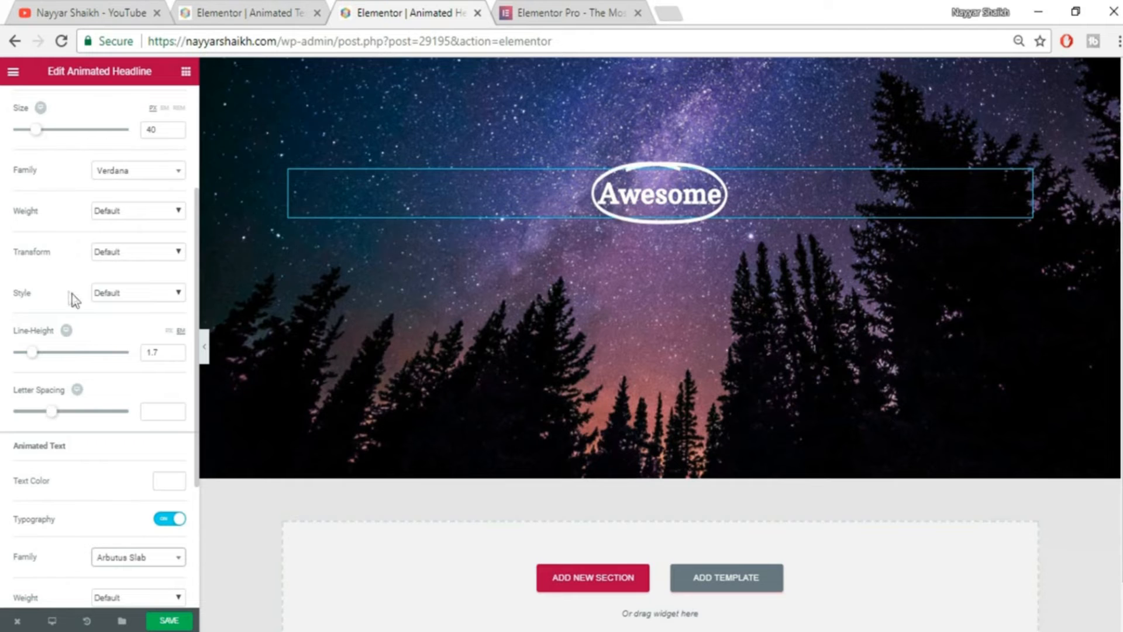
left_click_drag(36, 131, 105, 132)
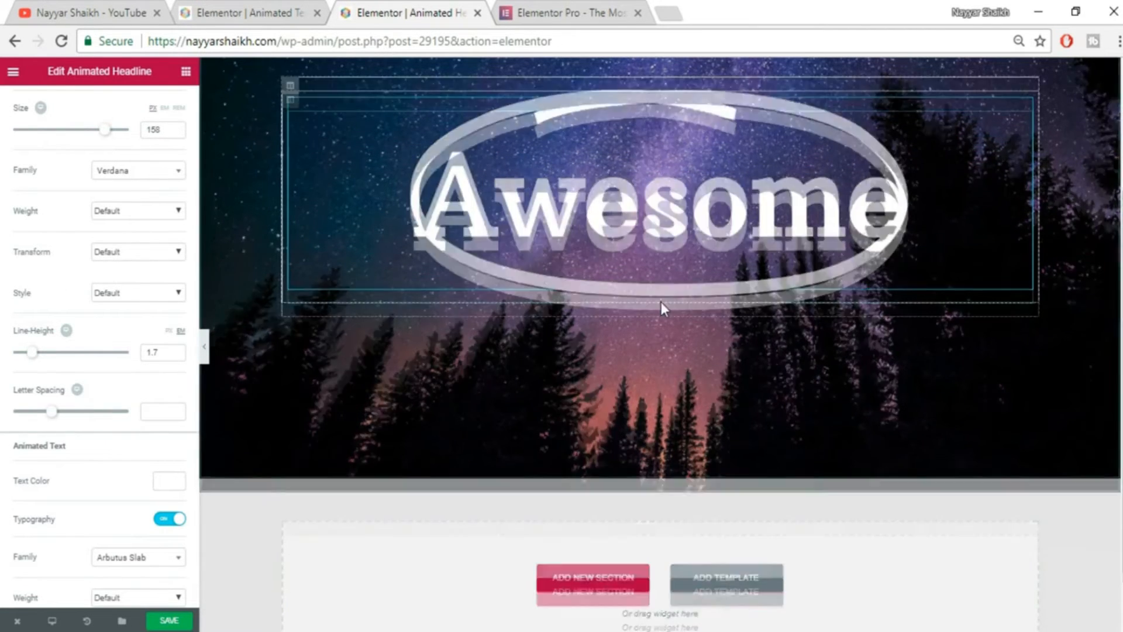
scroll(661, 302, "up", 3)
key("ctrl+shift+Tab")
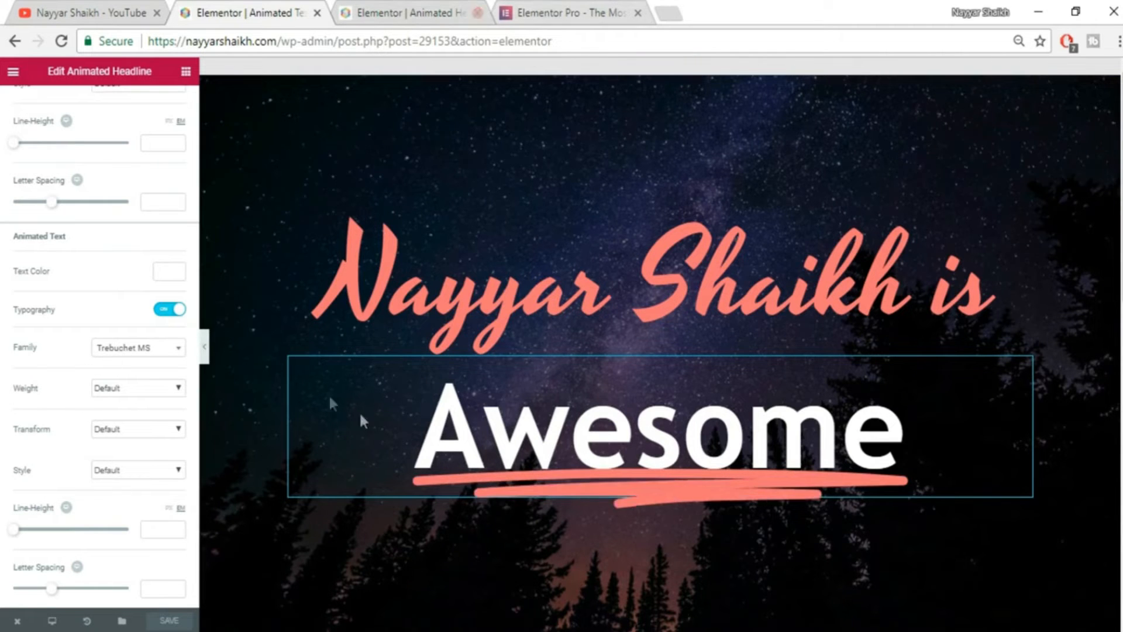
Change the animated word Awesome's font to Trebuchet MS.
left_click(465, 12)
left_click(134, 351)
type("t")
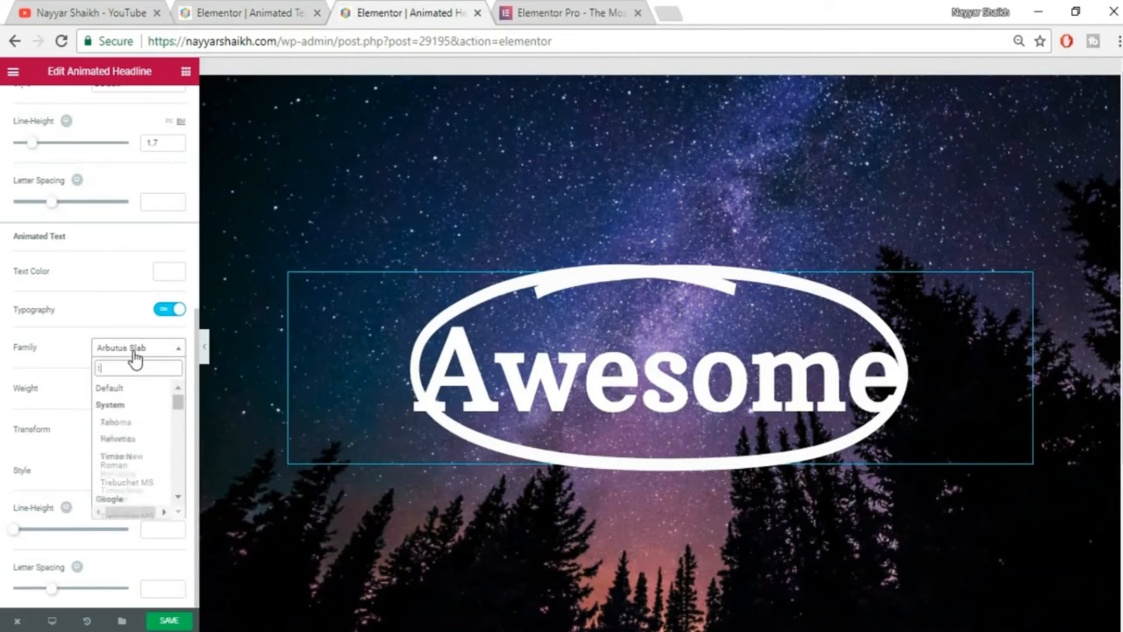
type("rte")
key("BackSpace")
key("BackSpace")
key("BackSpace")
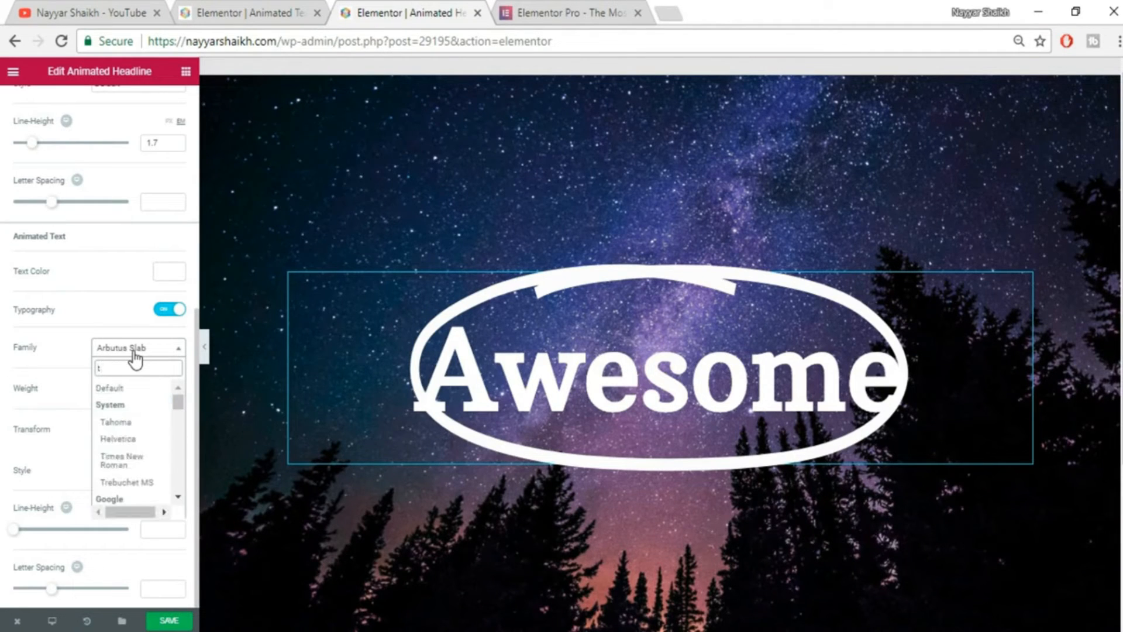
type("re")
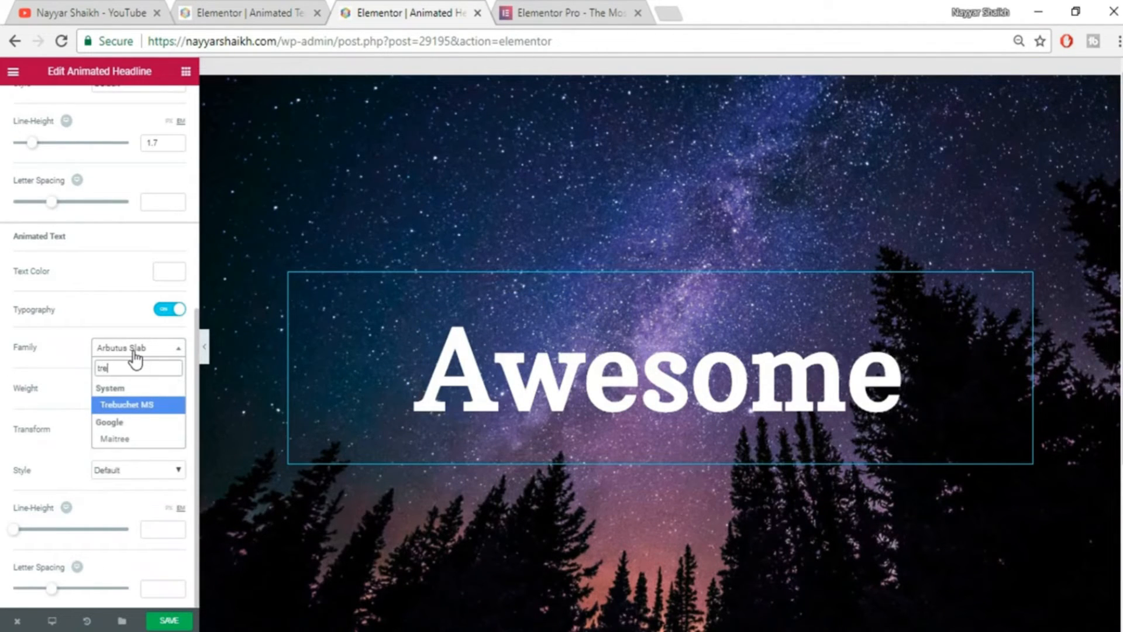
left_click(150, 406)
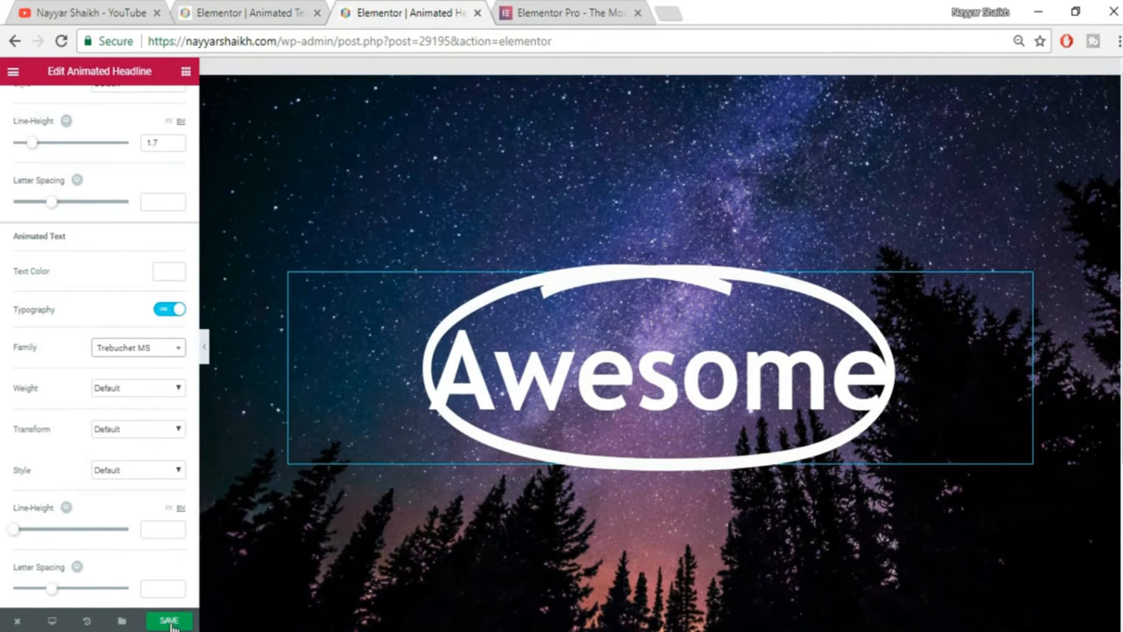
Save the page and compare it against the reference headline.
left_click(209, 6)
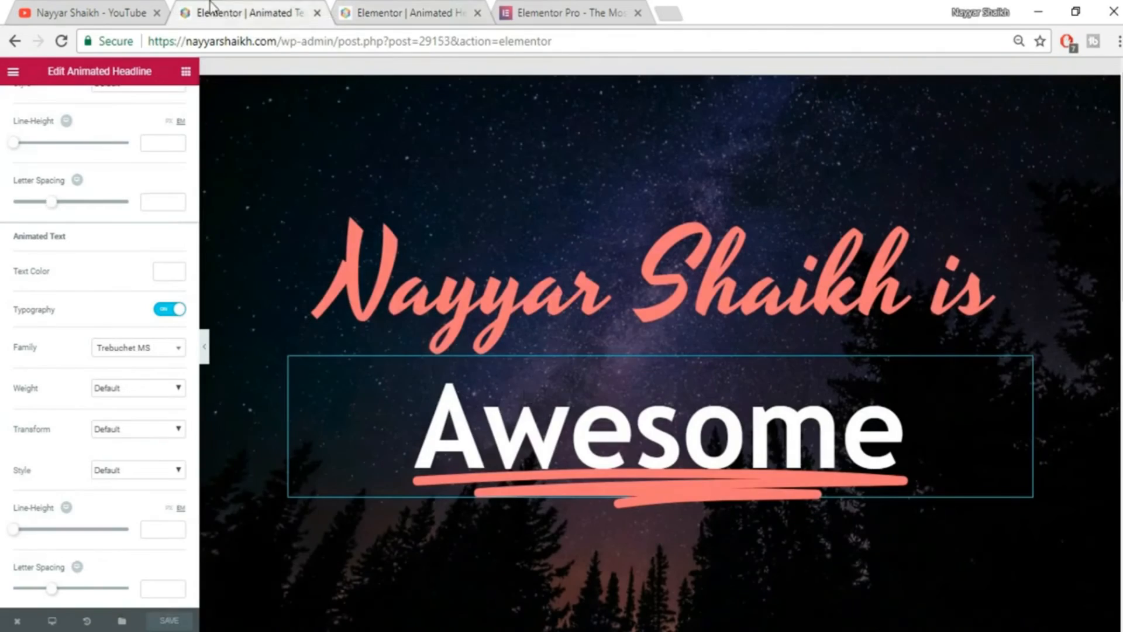
left_click(366, 4)
left_click(245, 12)
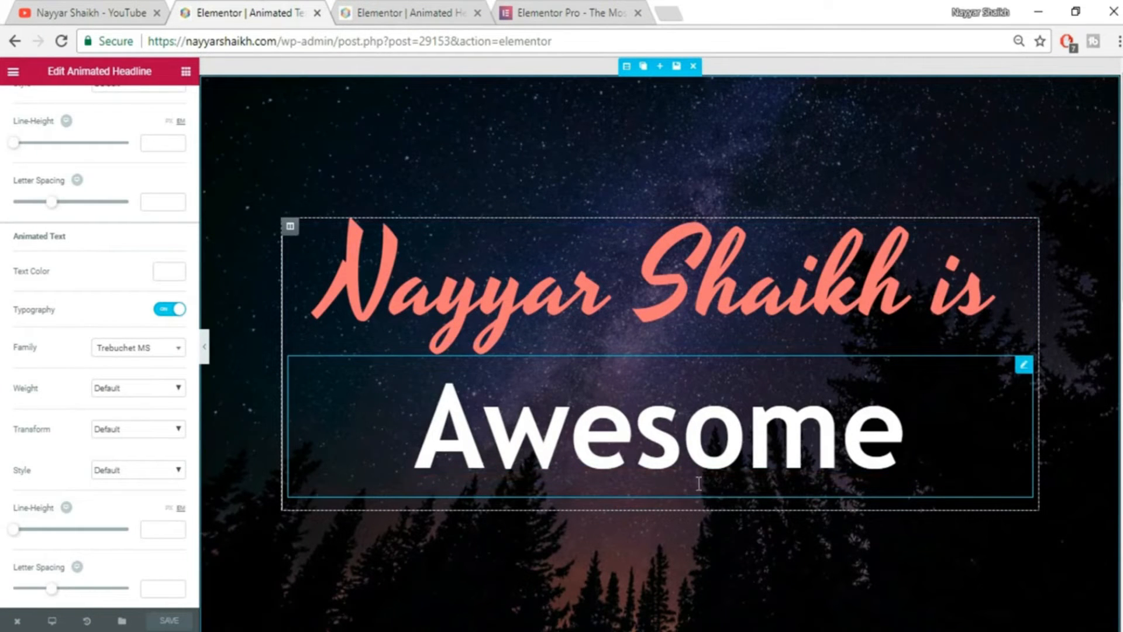
left_click(417, 8)
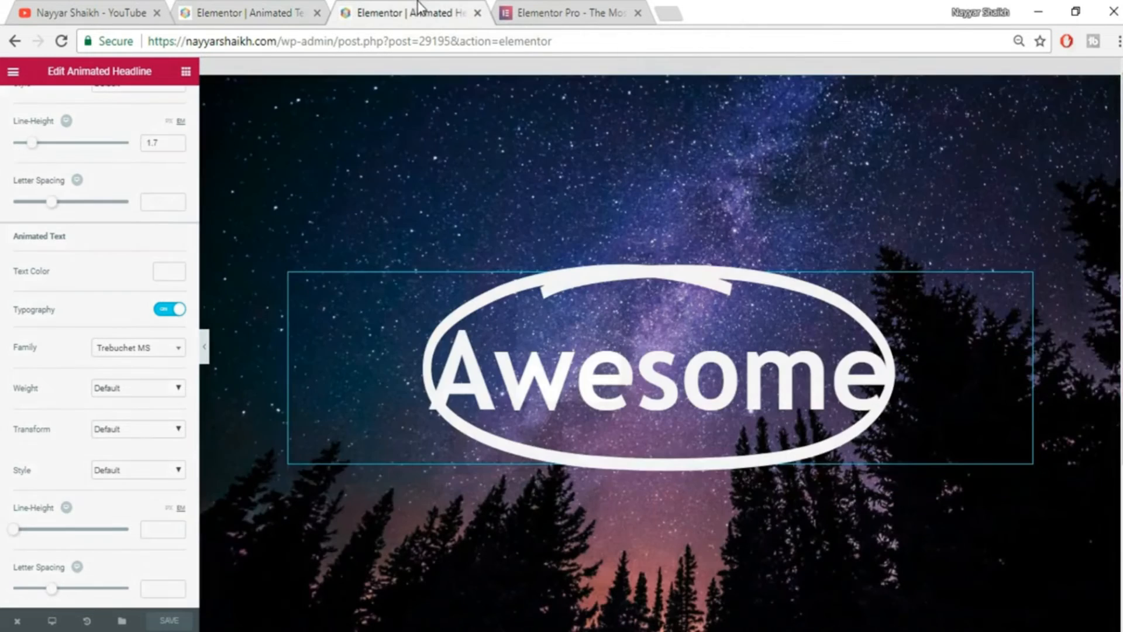
scroll(170, 275, "up", 6)
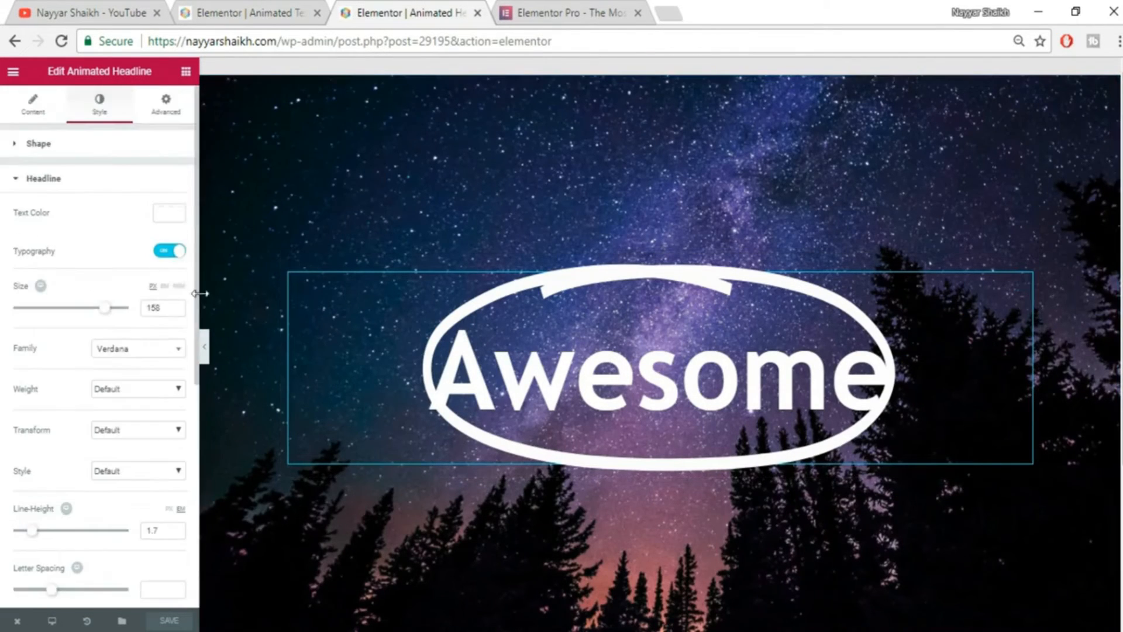
Colour the highlight shape under Awesome a coral red.
left_click(34, 180)
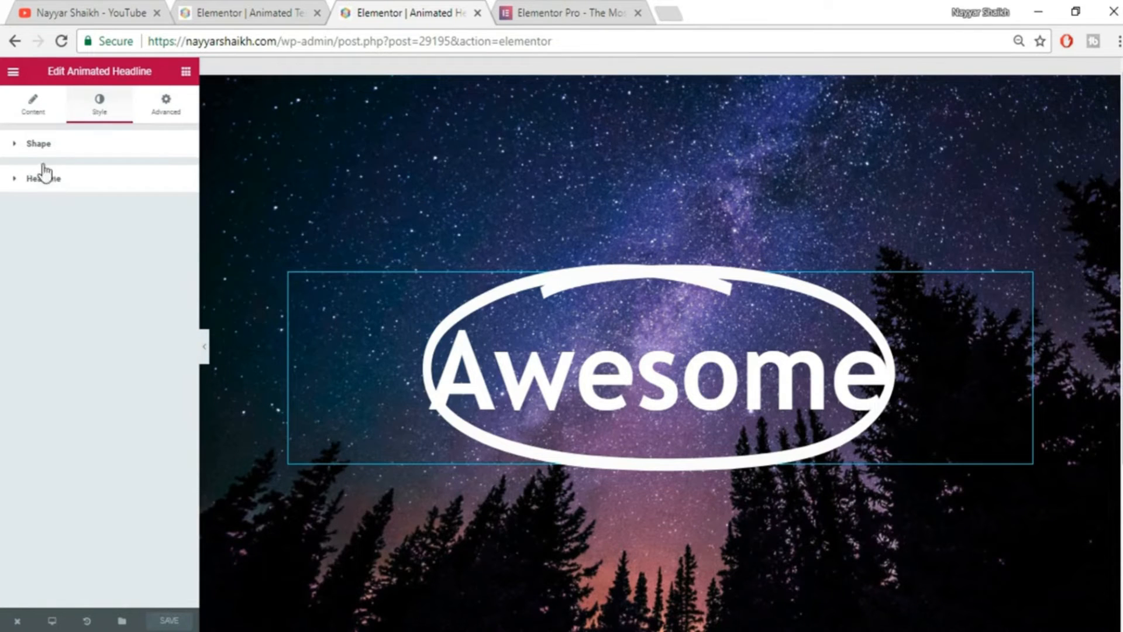
left_click(34, 144)
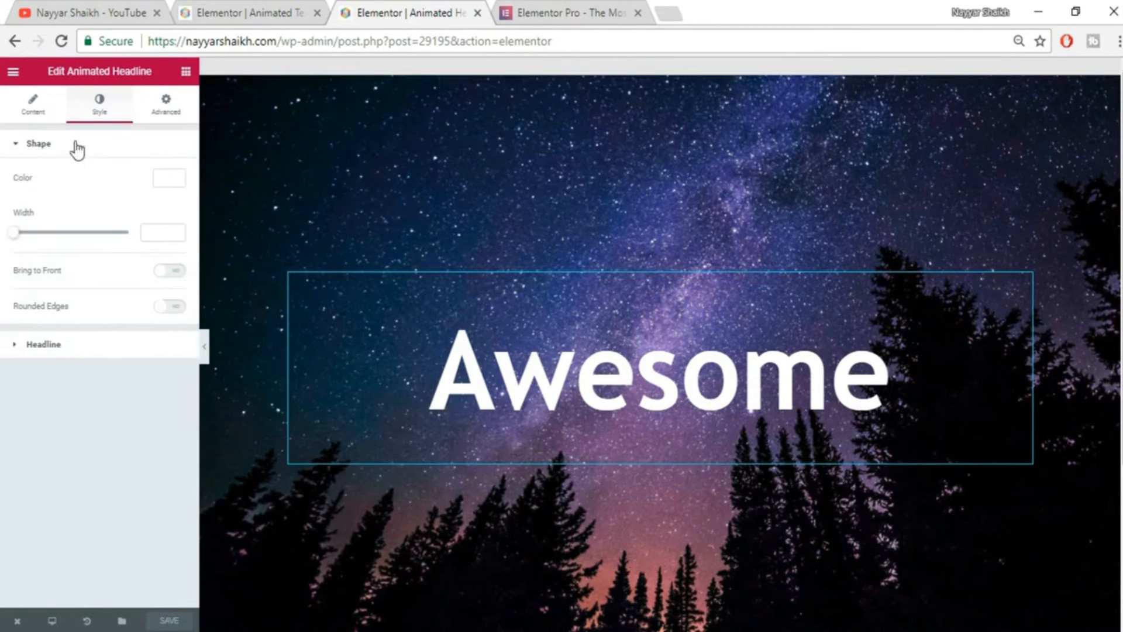
left_click(166, 184)
left_click(153, 206)
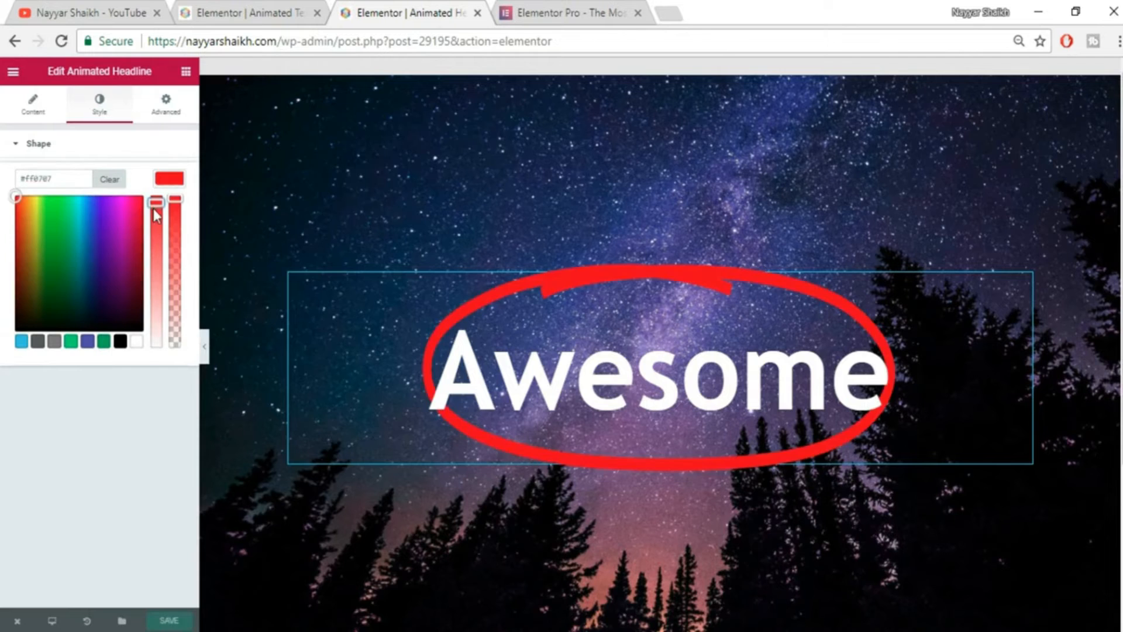
left_click_drag(67, 277, 156, 243)
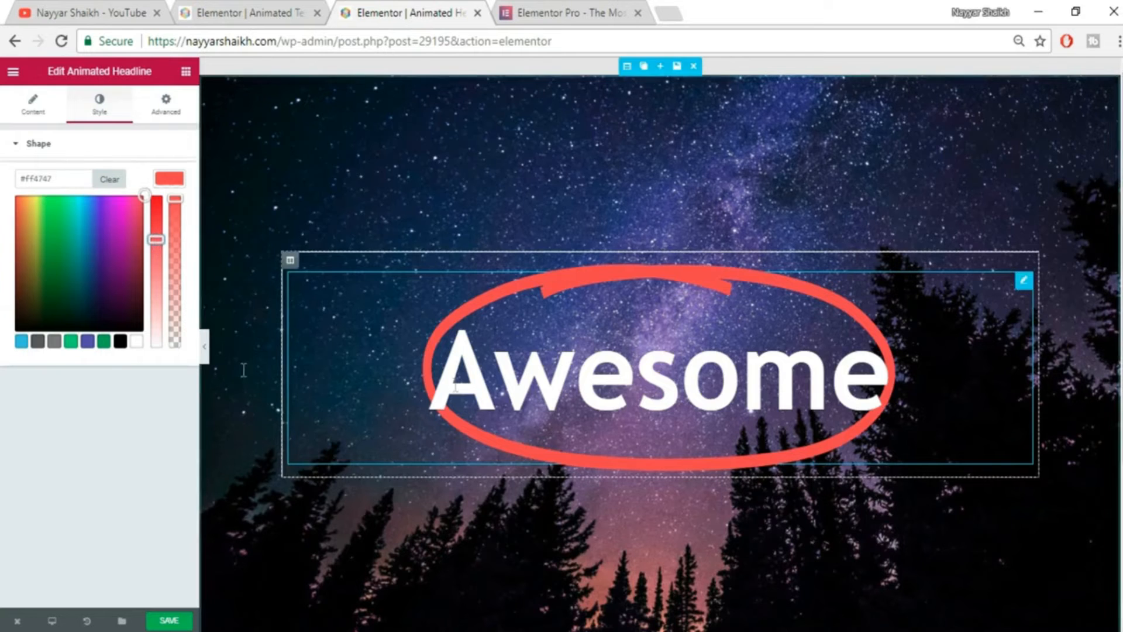
Change the highlight shape to Curly, compare with the reference, and save the page.
left_click(33, 105)
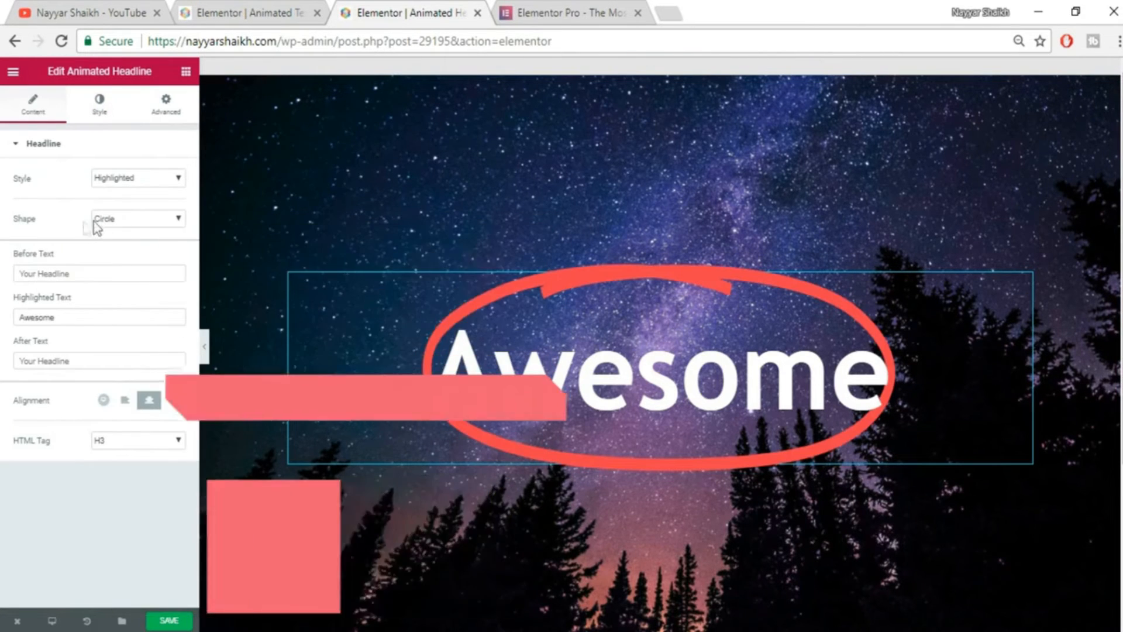
left_click(149, 221)
left_click(140, 249)
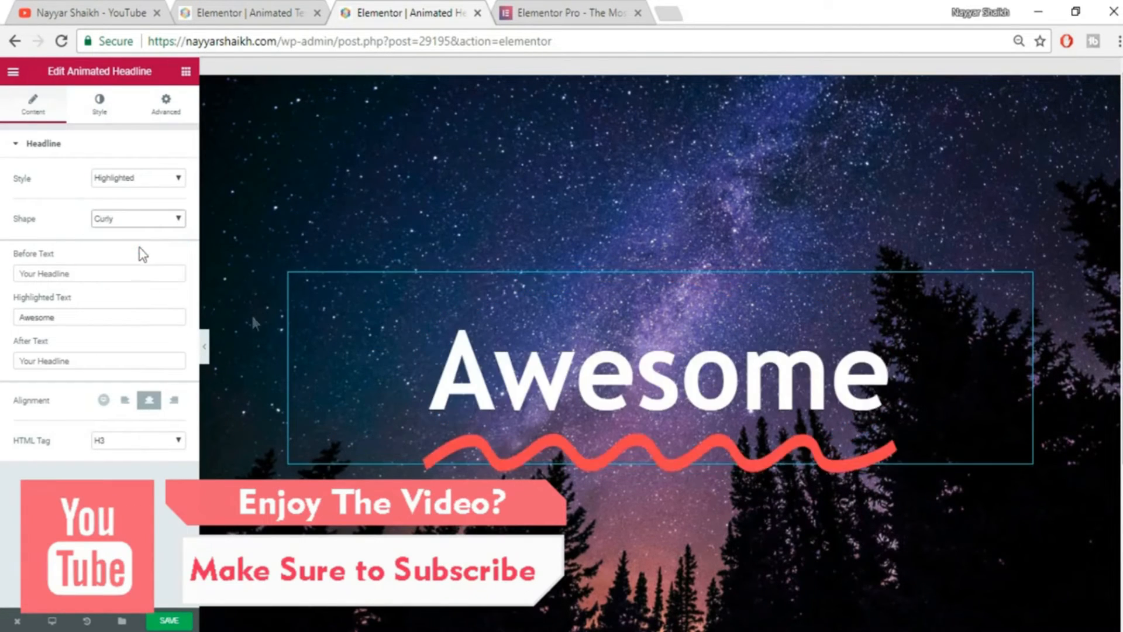
left_click(238, 8)
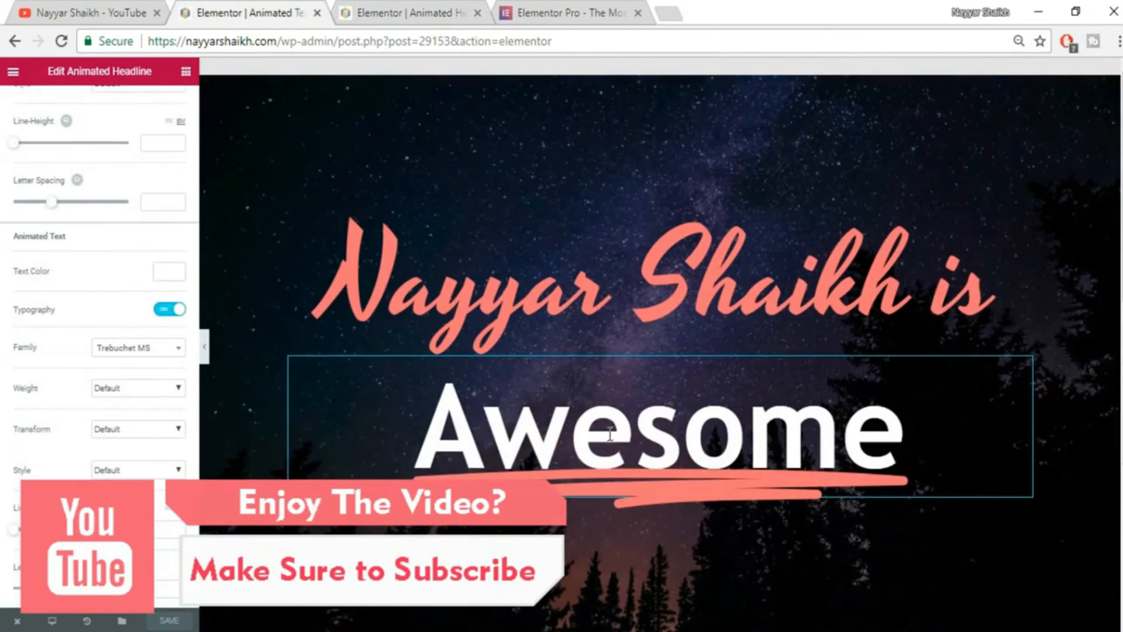
left_click(414, 13)
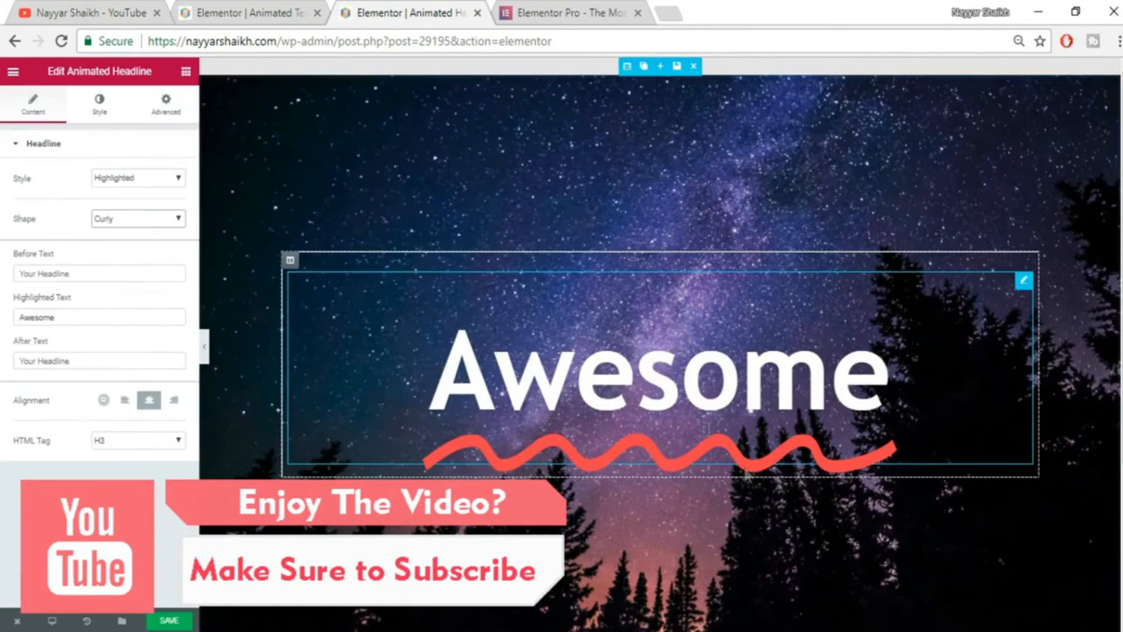
left_click(267, 9)
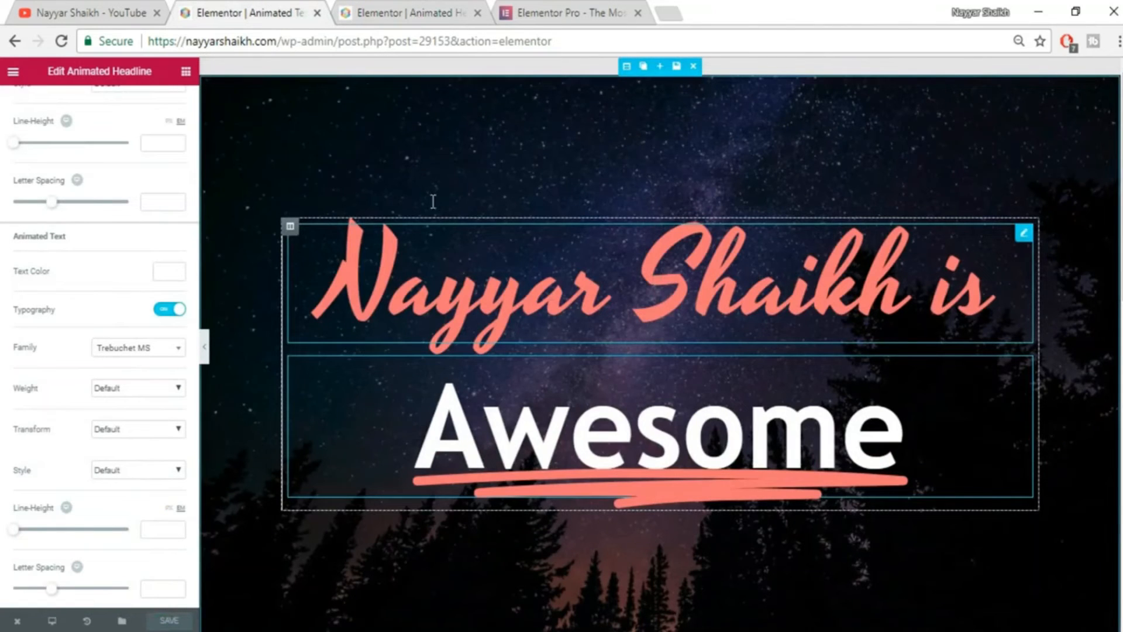
left_click(358, 13)
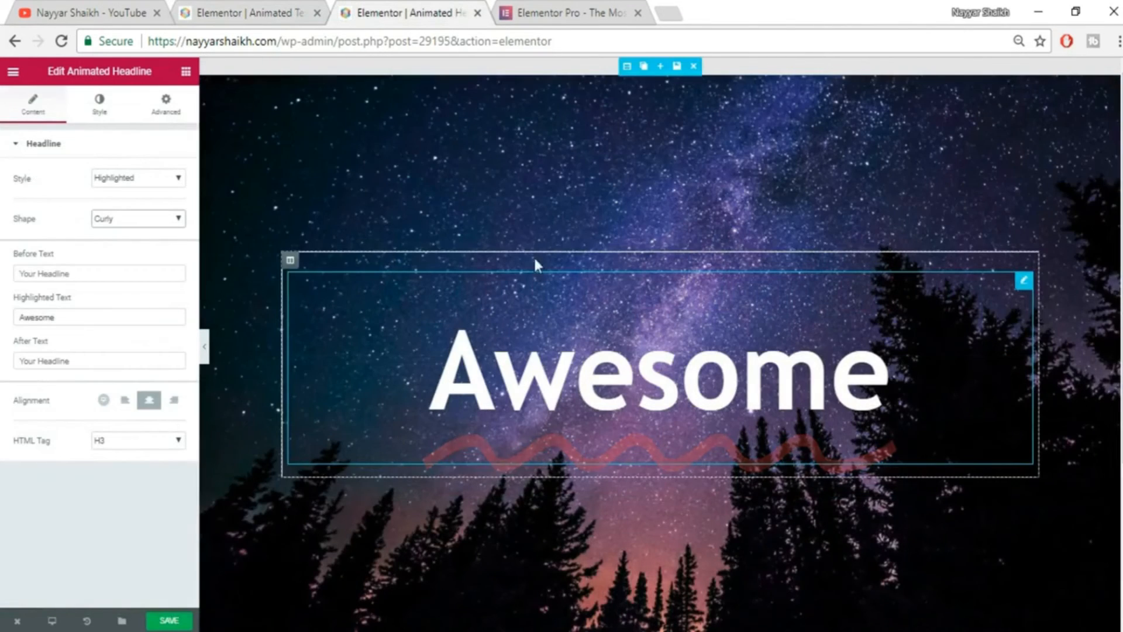
left_click(171, 621)
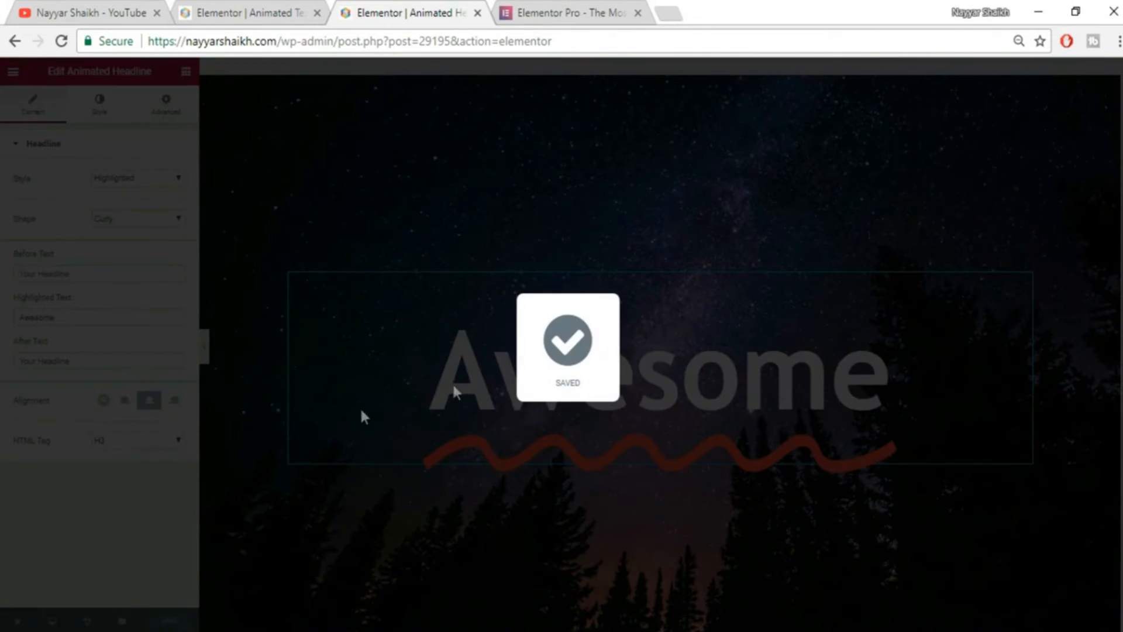
left_click(184, 75)
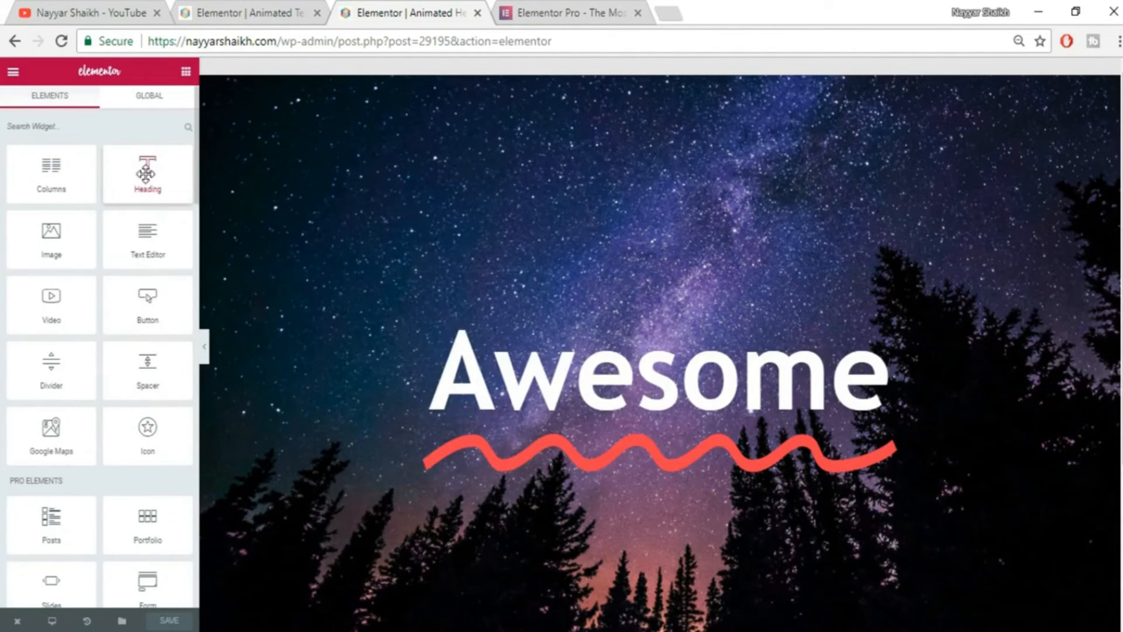
Add a centred white heading with the presenter's name and 'is' above Awesome, size 130.
left_click_drag(146, 173, 667, 289)
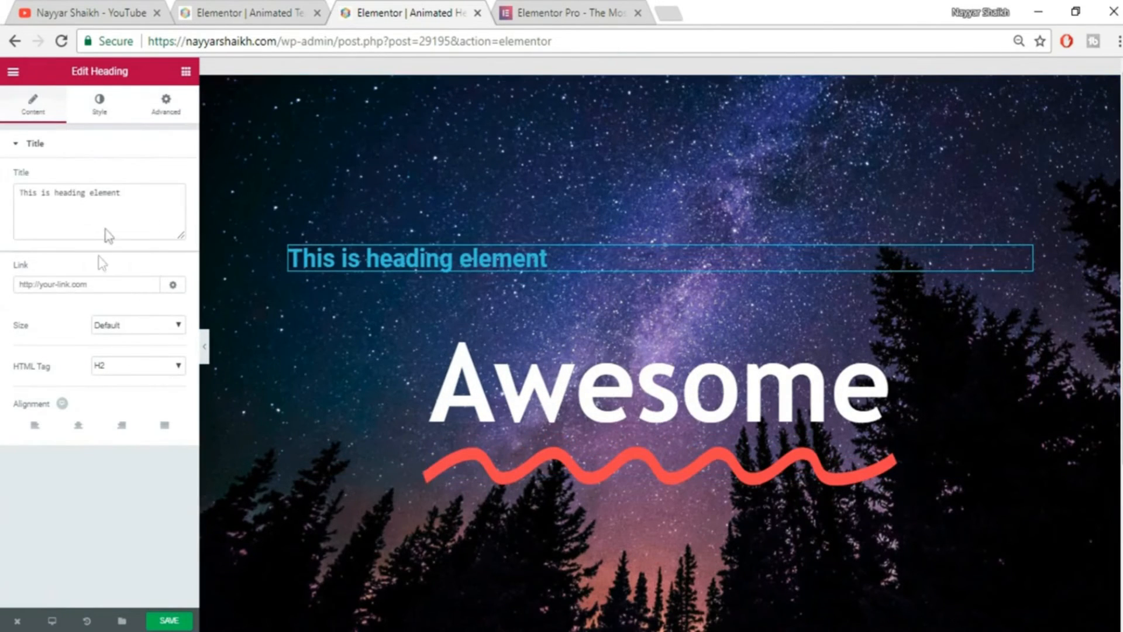
type("Nayyar Shaikh is")
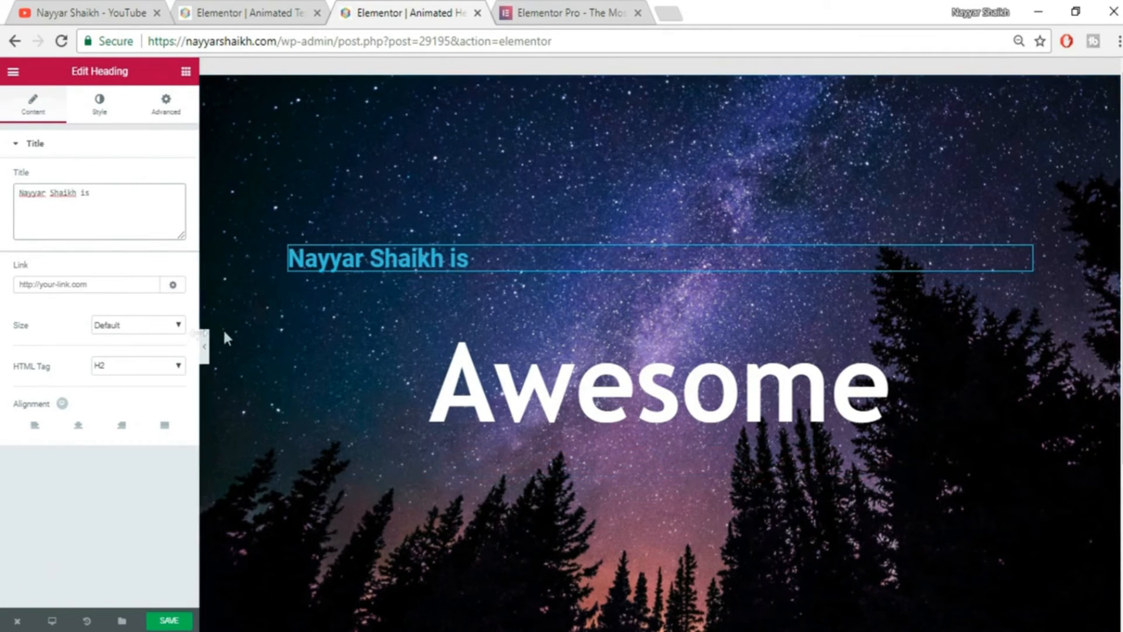
left_click(78, 431)
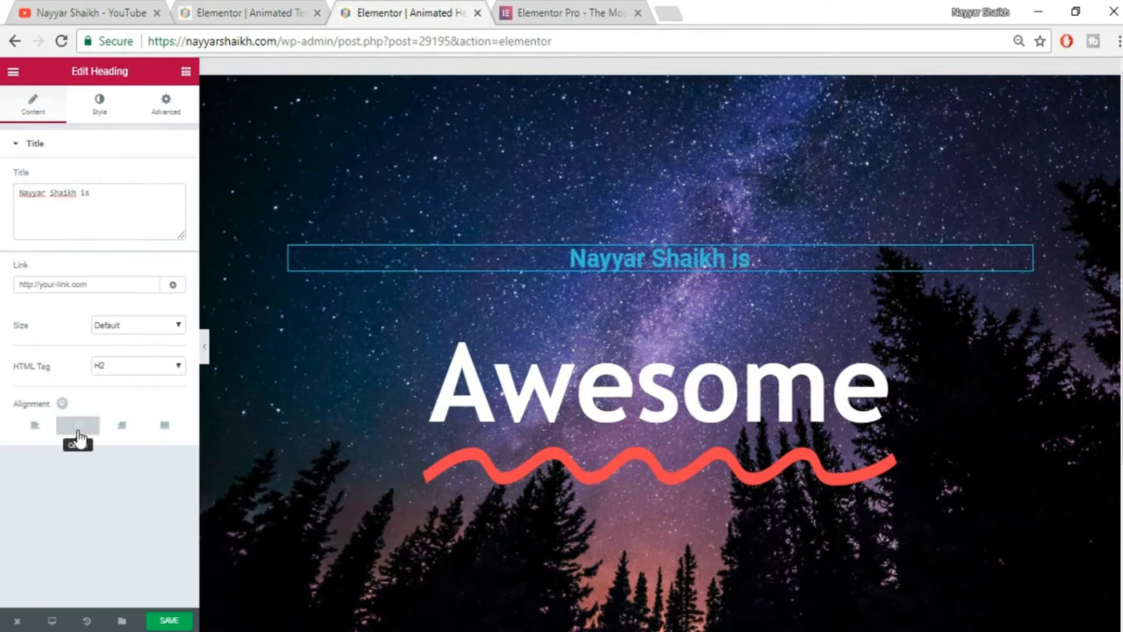
left_click(100, 110)
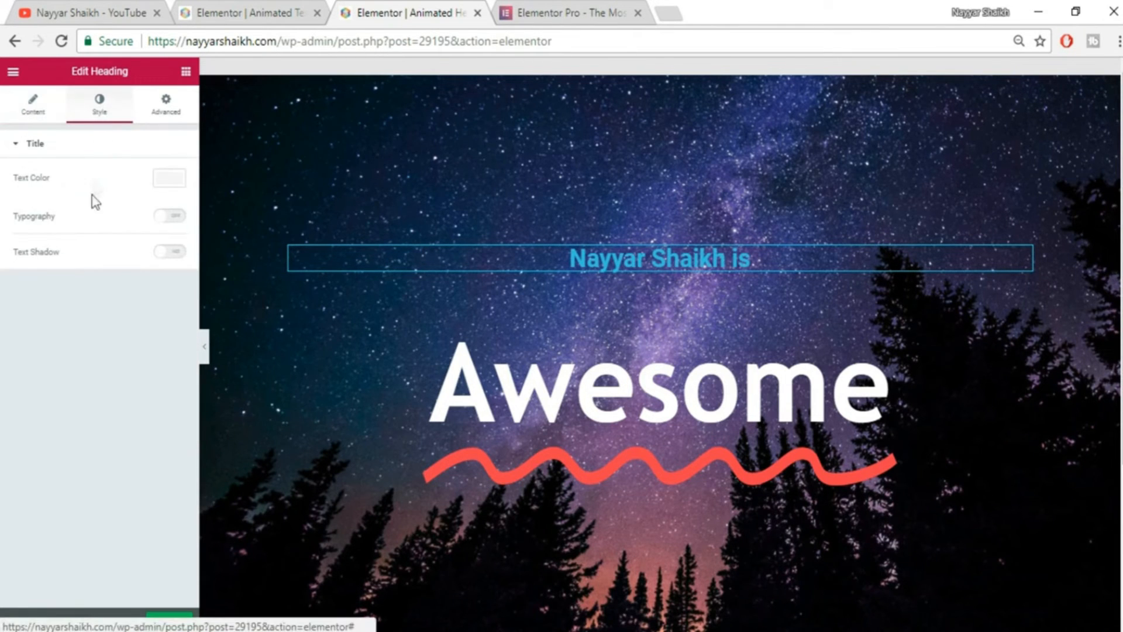
left_click(166, 185)
left_click(136, 344)
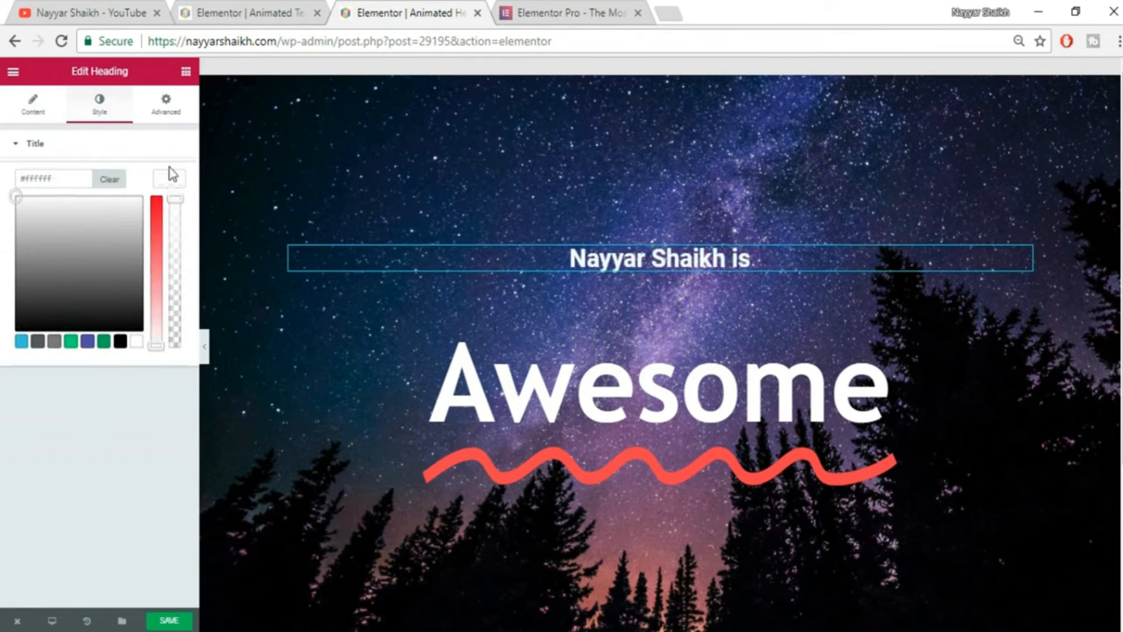
left_click(170, 178)
left_click(167, 217)
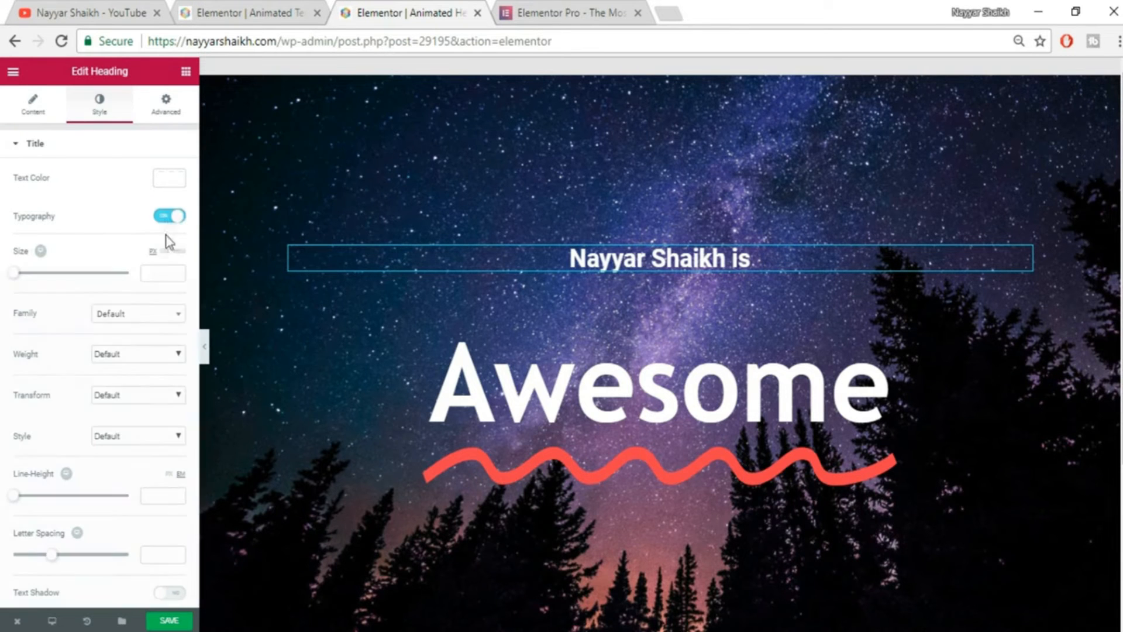
left_click_drag(13, 273, 95, 290)
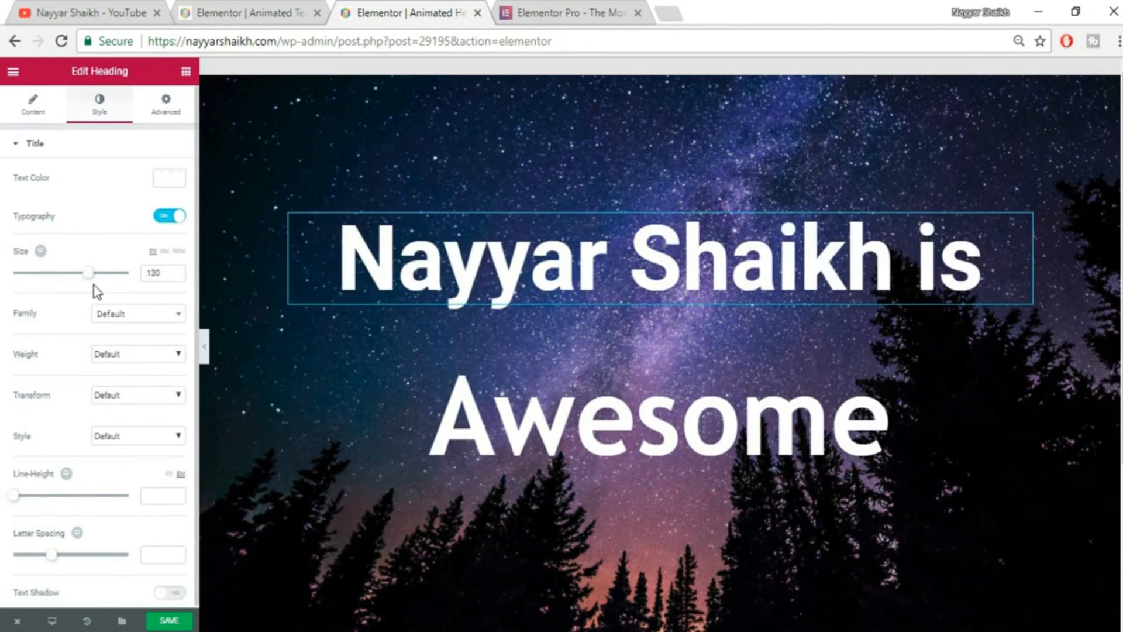
Compare with the reference page's heading style values, then return to the edited page.
left_click(245, 12)
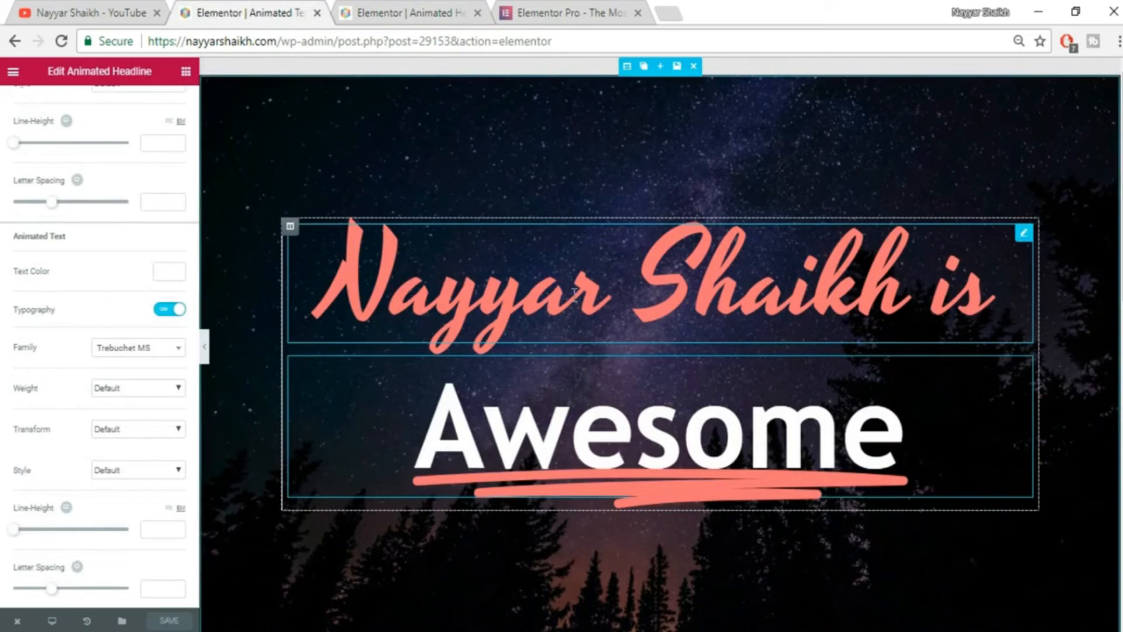
left_click(576, 293)
left_click(106, 111)
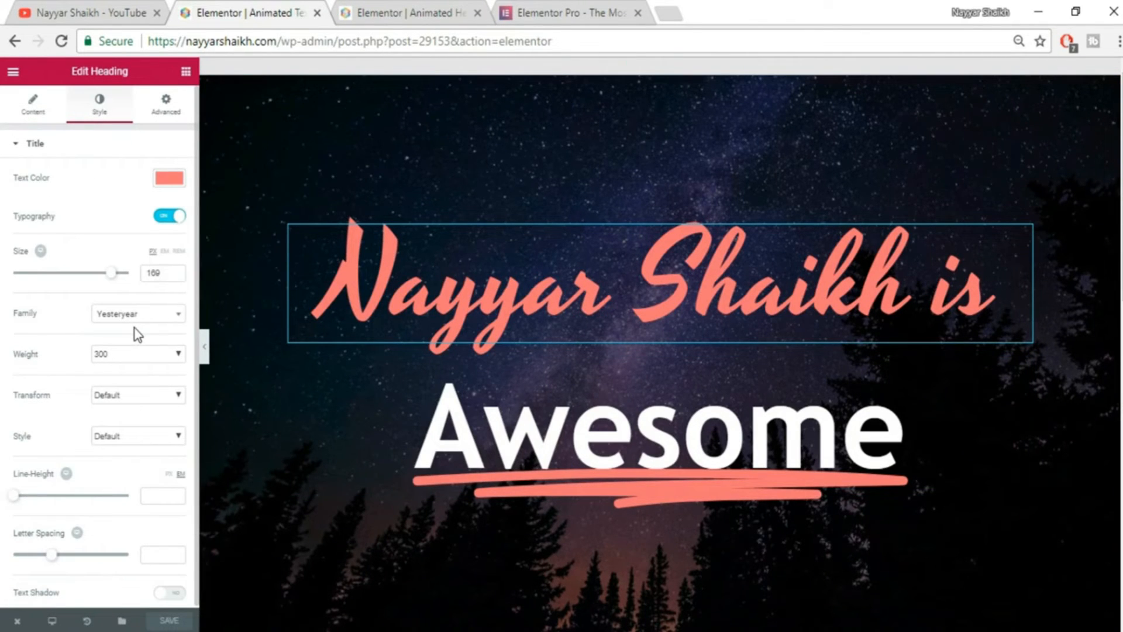
left_click(402, 12)
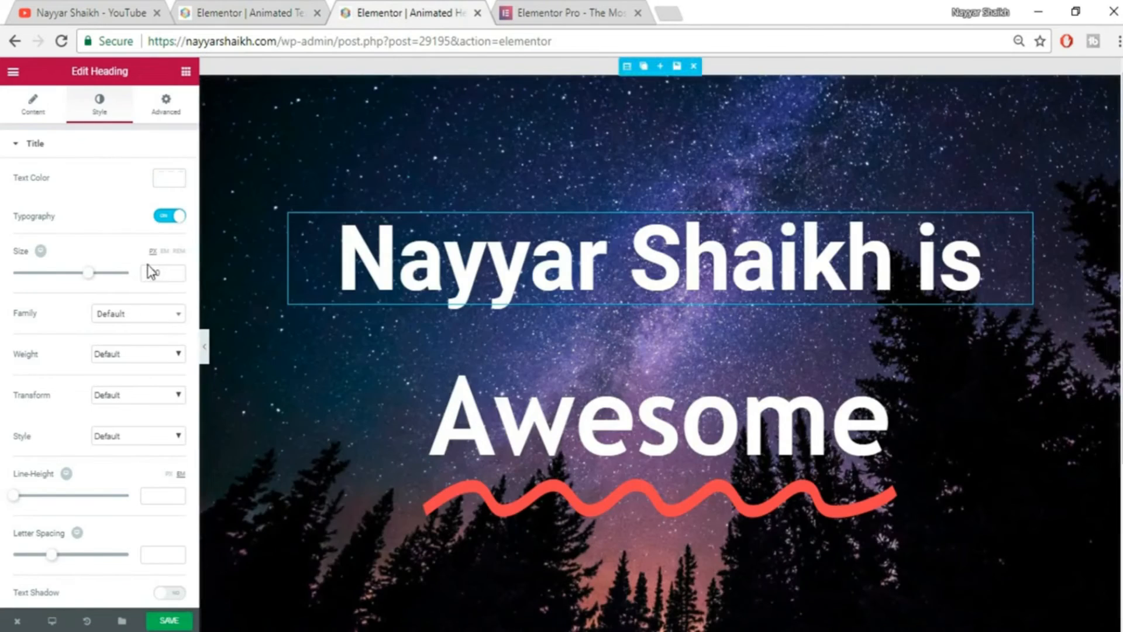
Set the top heading's typography to Yesteryear, weight 100, size 170.
left_click(127, 320)
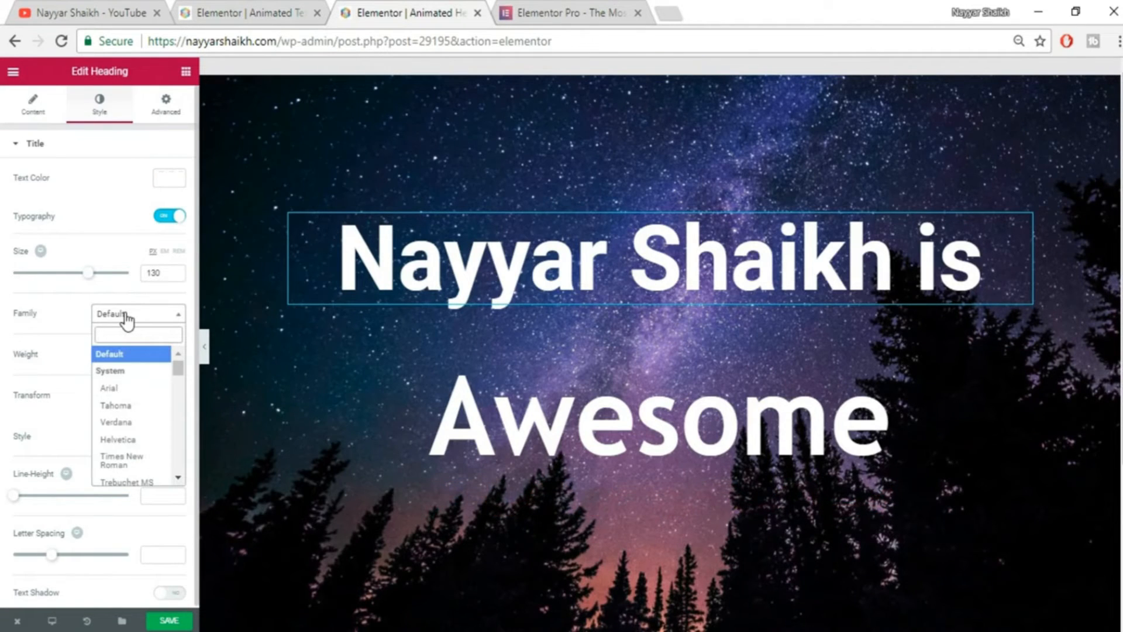
type("yes")
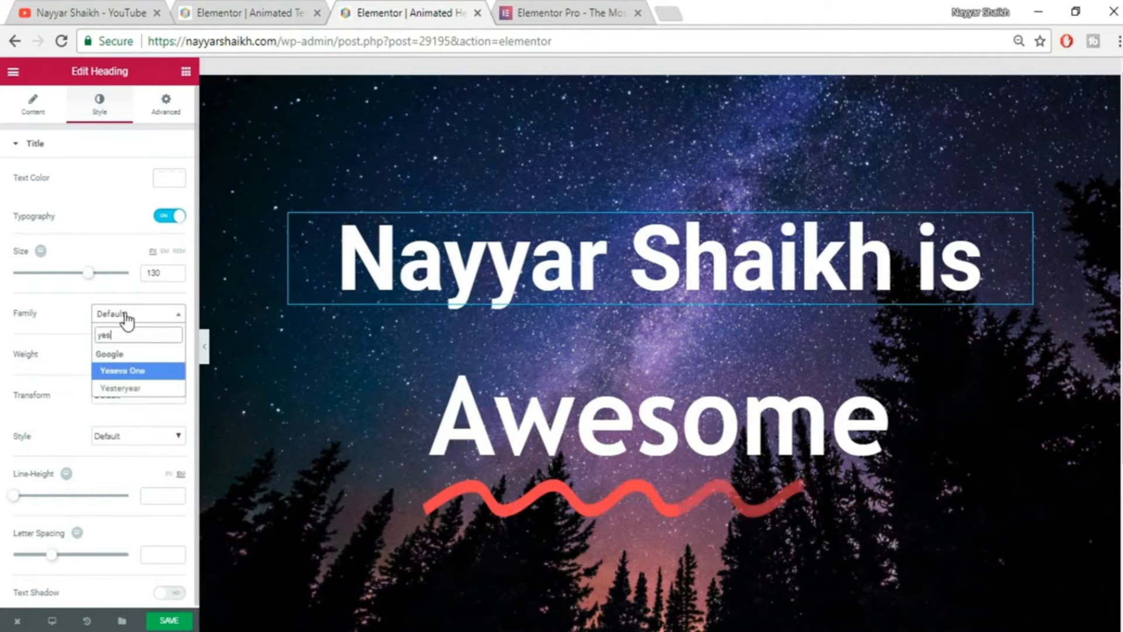
left_click(139, 389)
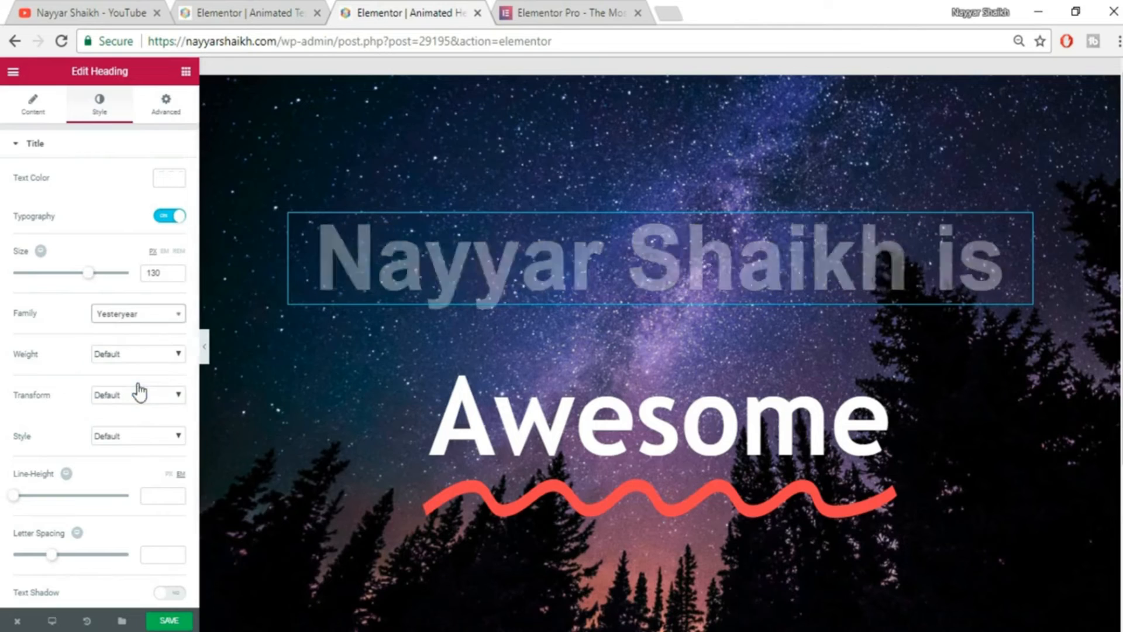
left_click(122, 358)
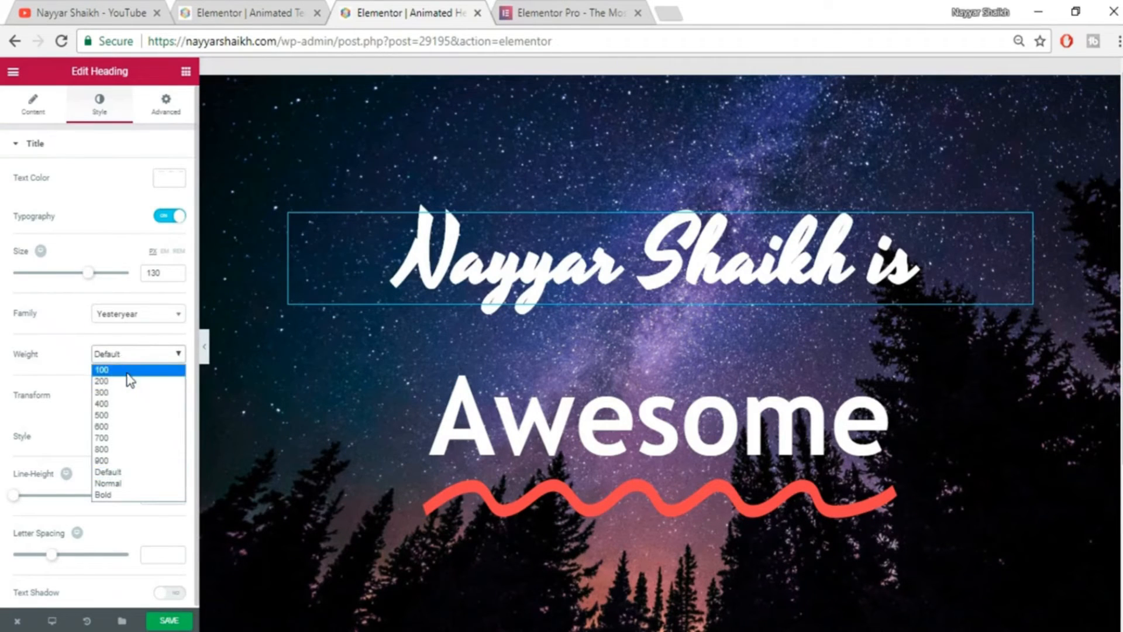
left_click(127, 371)
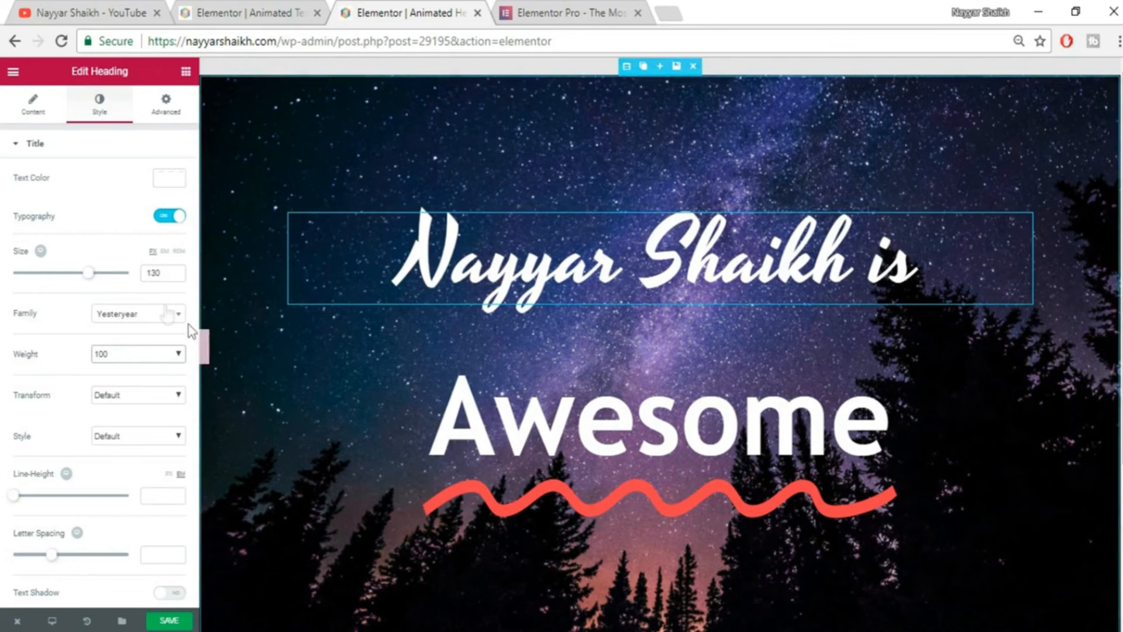
left_click_drag(88, 273, 111, 273)
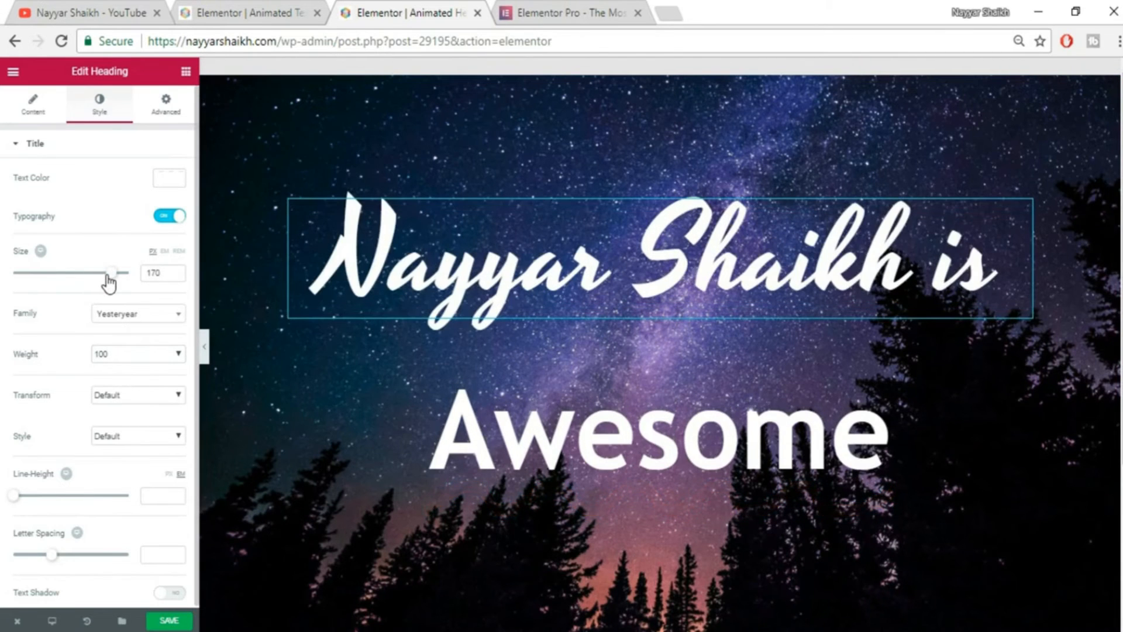
Make the heading text coral red and save the page.
left_click(170, 183)
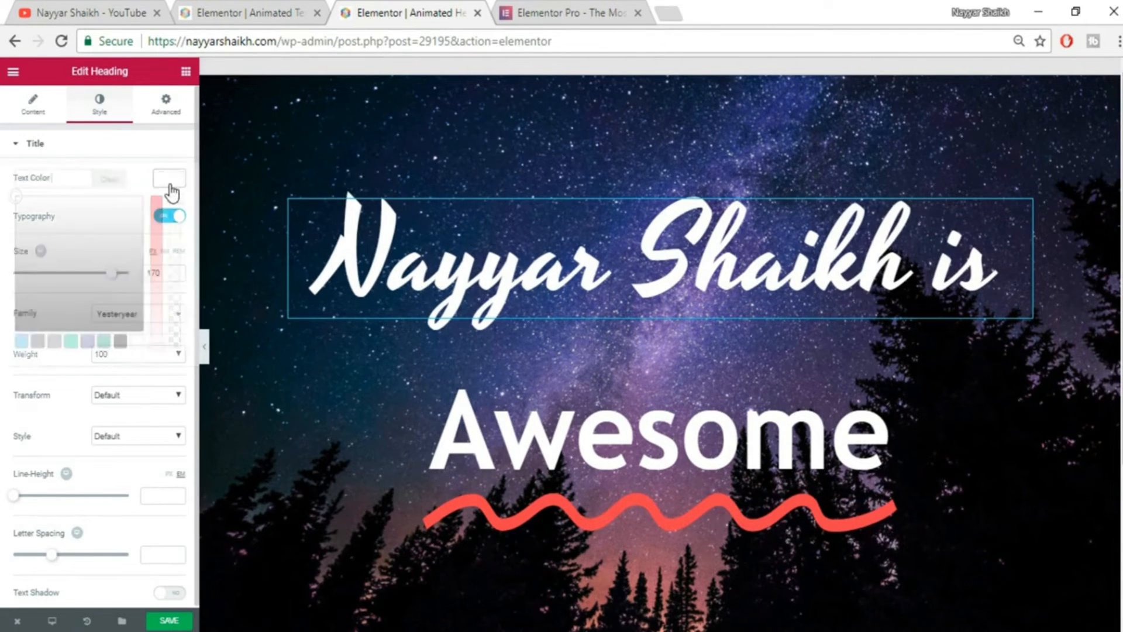
mouse_move(157, 245)
left_mouse_down()
mouse_move(156, 205)
mouse_move(155, 253)
left_mouse_up()
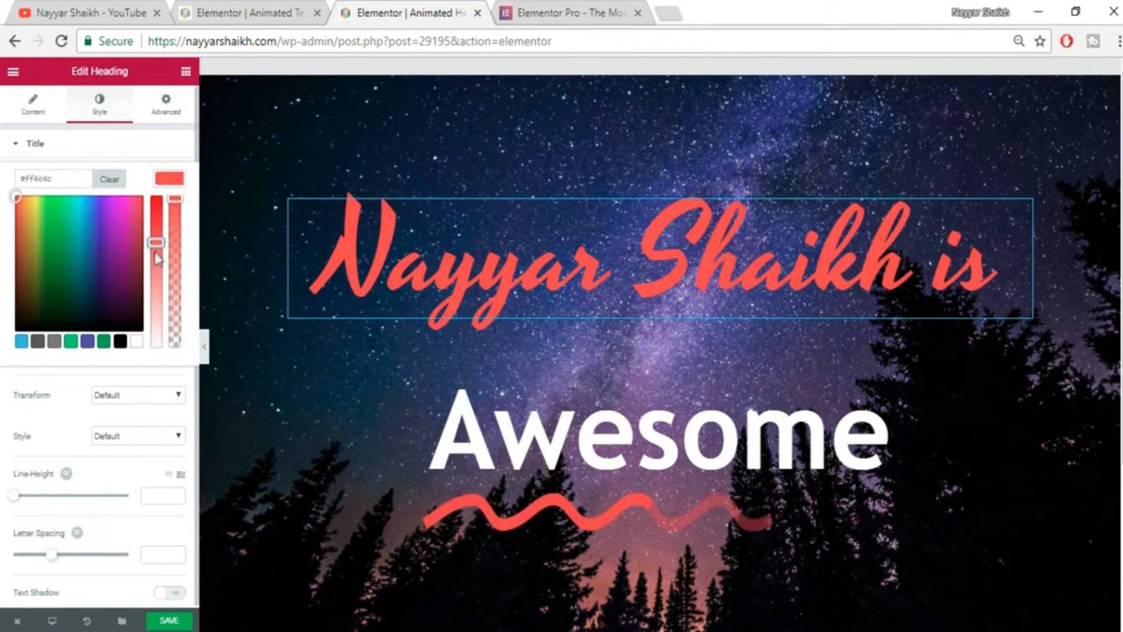
left_click(184, 623)
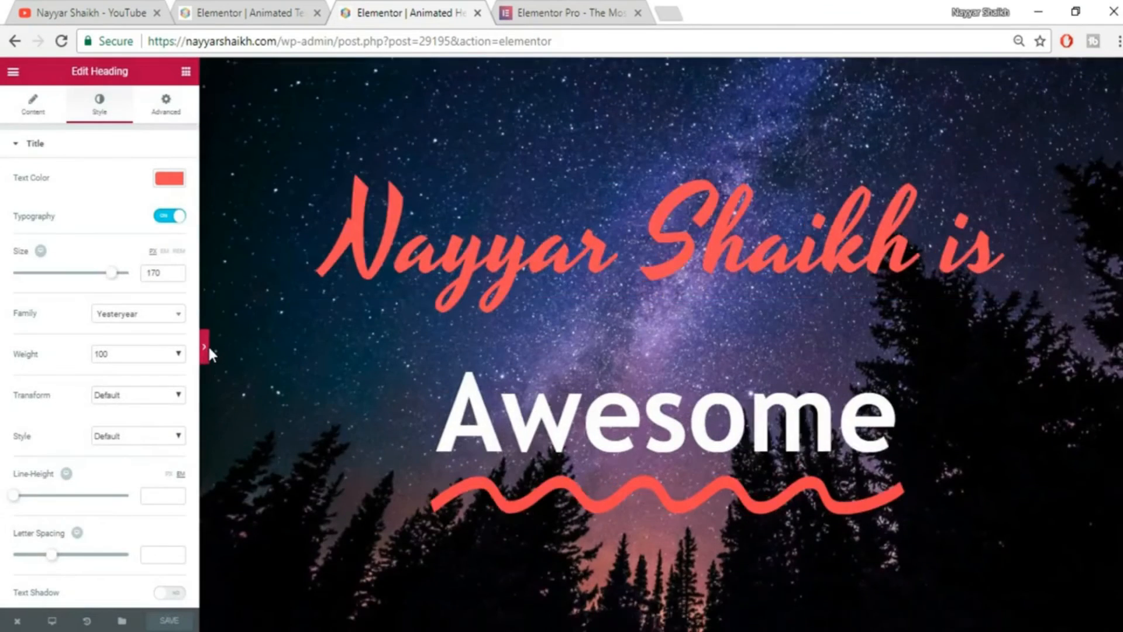
Preview against the reference, then switch to the wavy-underlined Awesome page with its editing panel open.
left_click(204, 350)
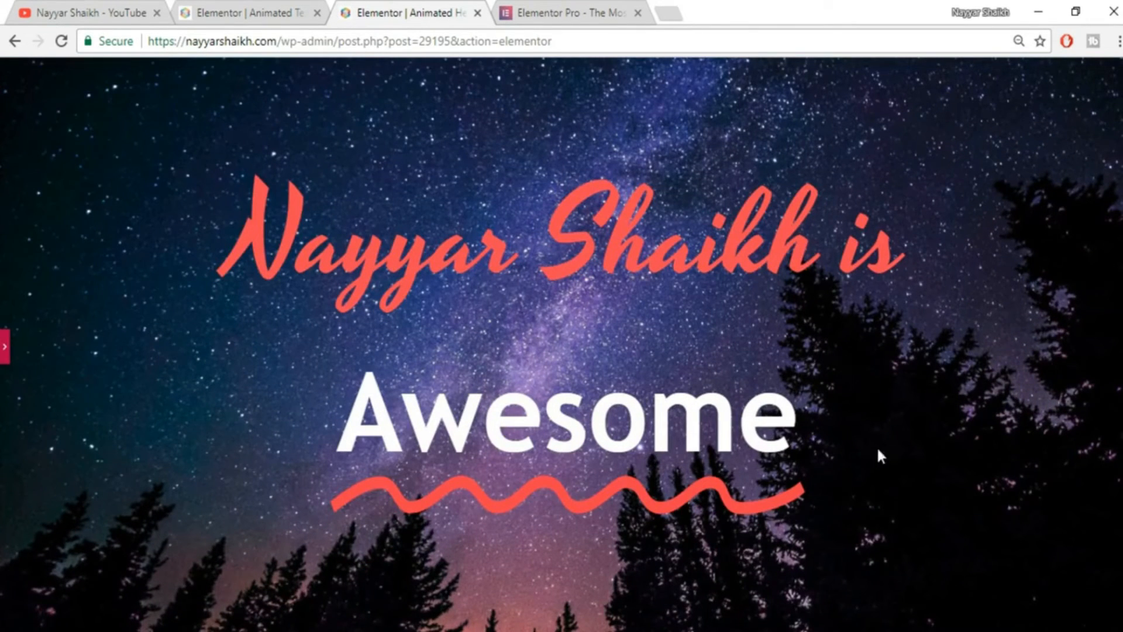
left_click(200, 5)
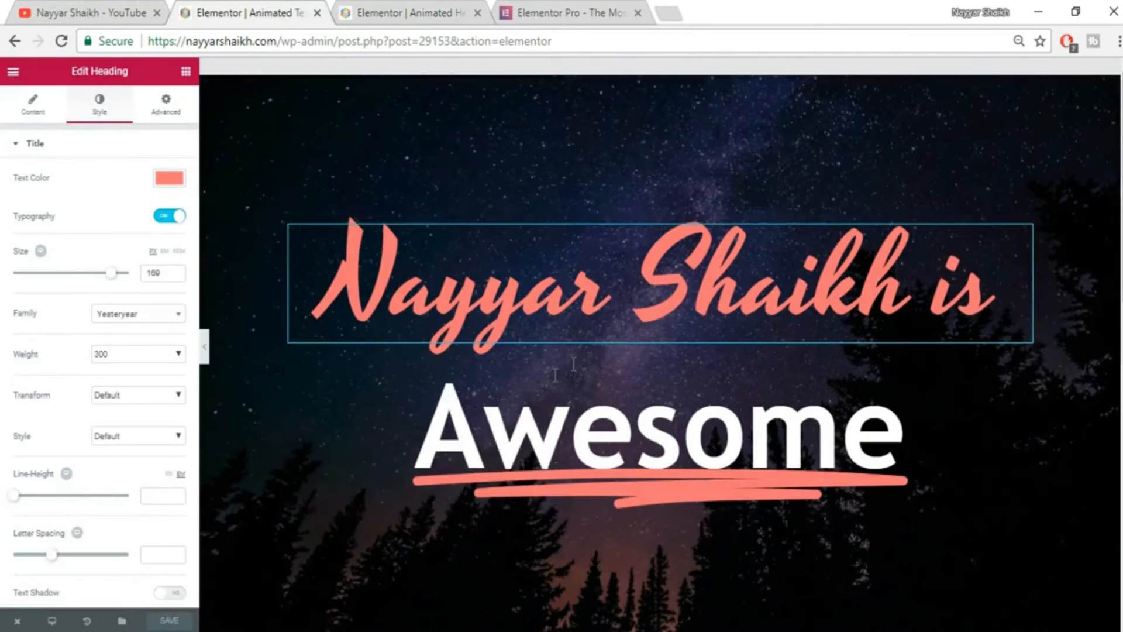
left_click(204, 351)
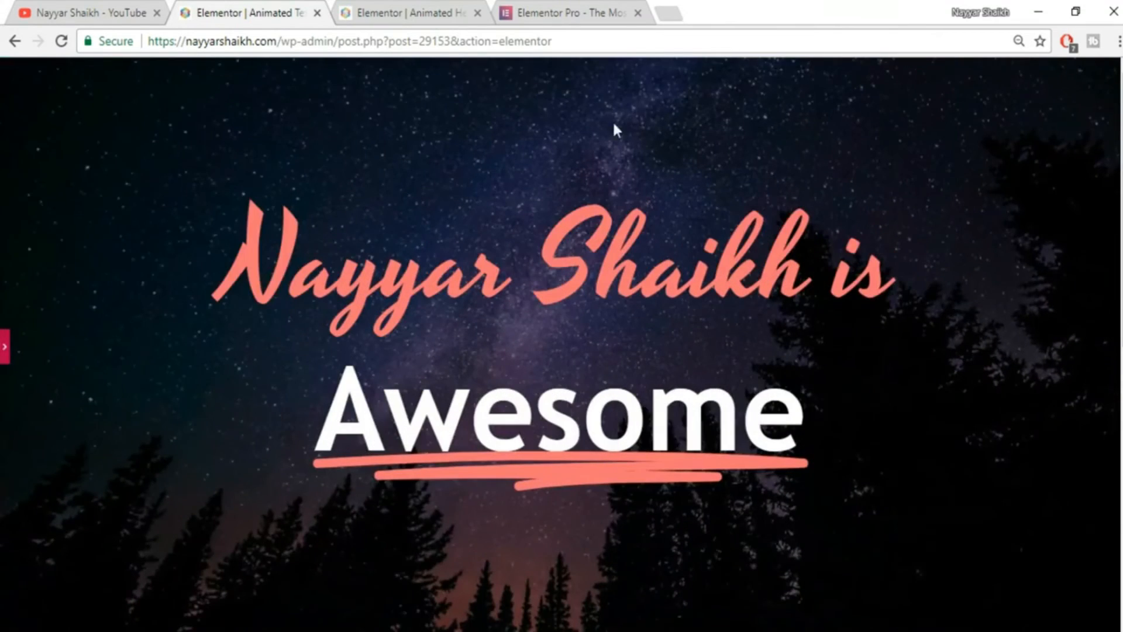
left_click(403, 8)
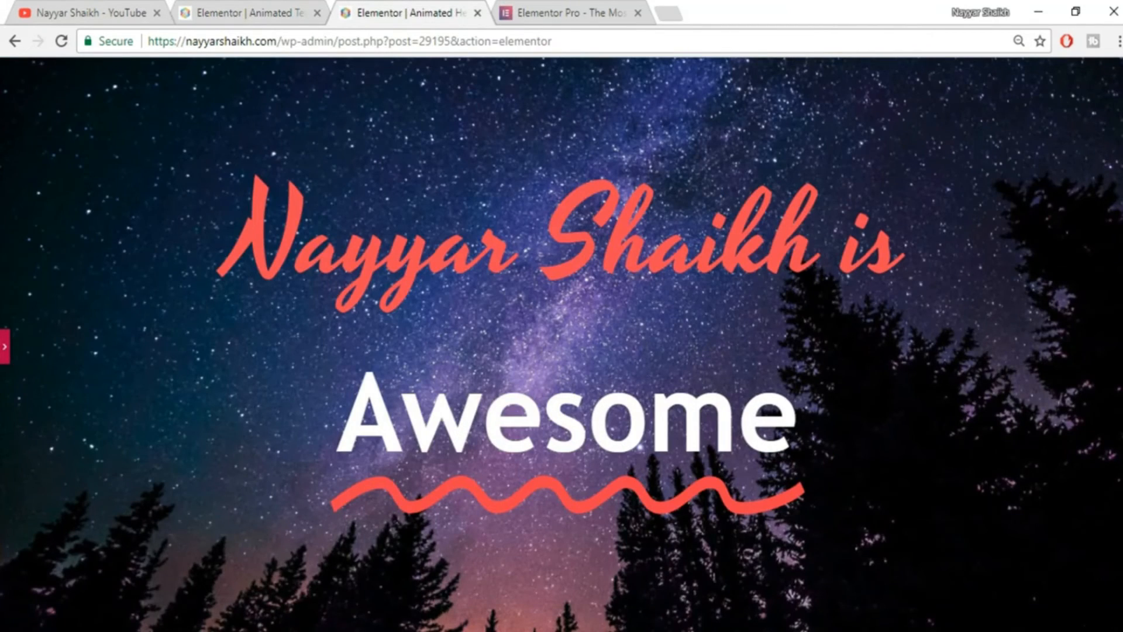
left_click(4, 349)
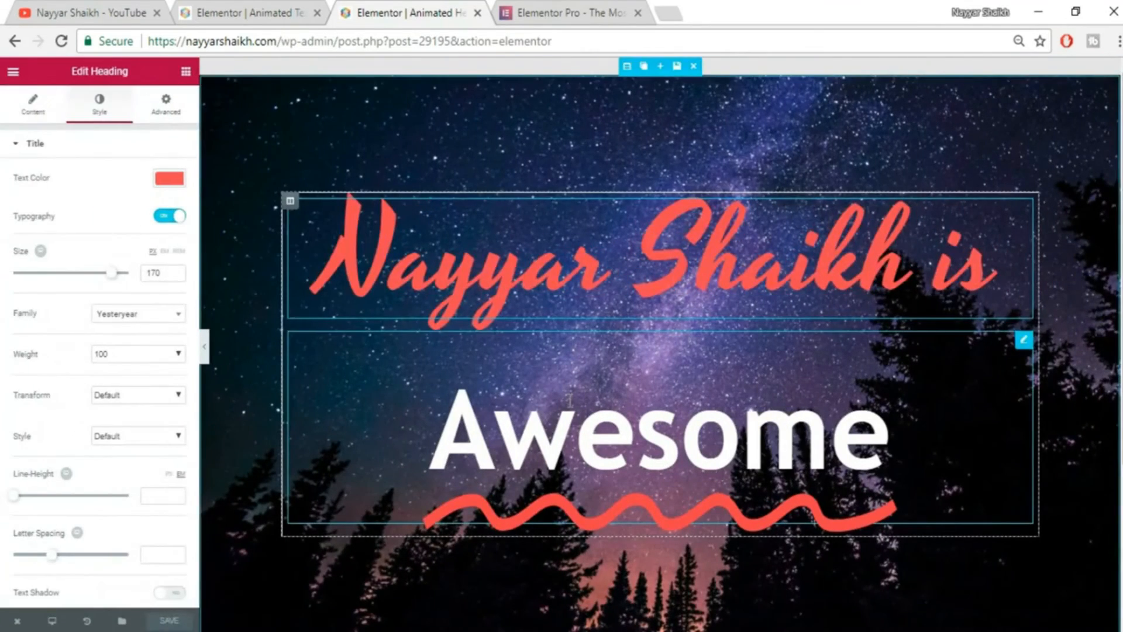
Clear the Awesome headline's 1.7 line height, save, and go back to the reference page.
left_click(333, 368)
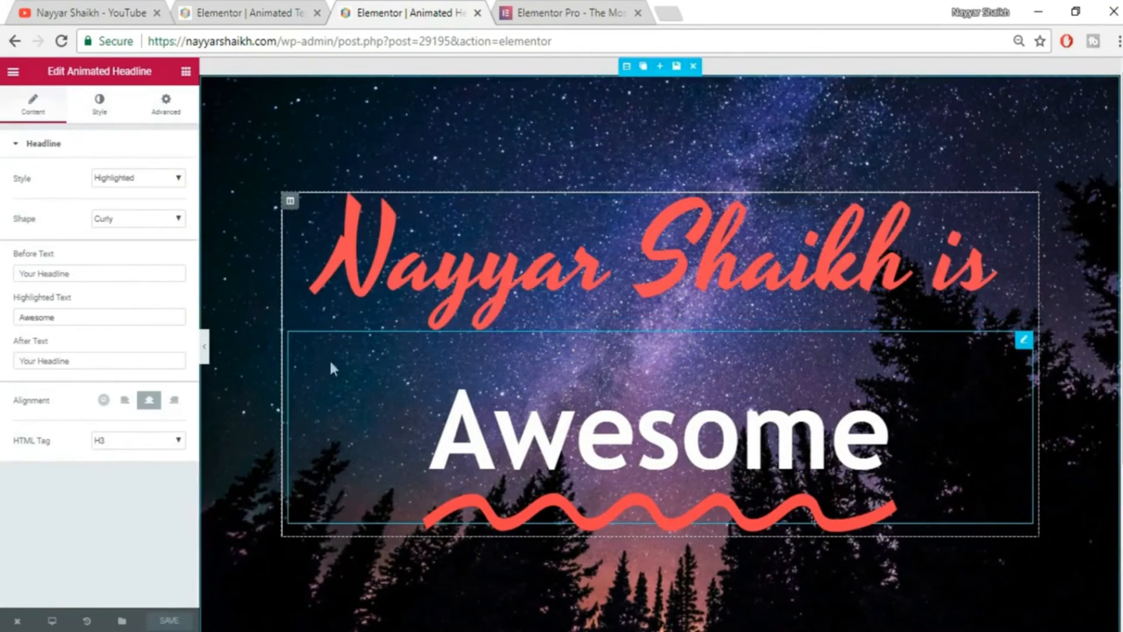
left_click(99, 105)
left_click(64, 351)
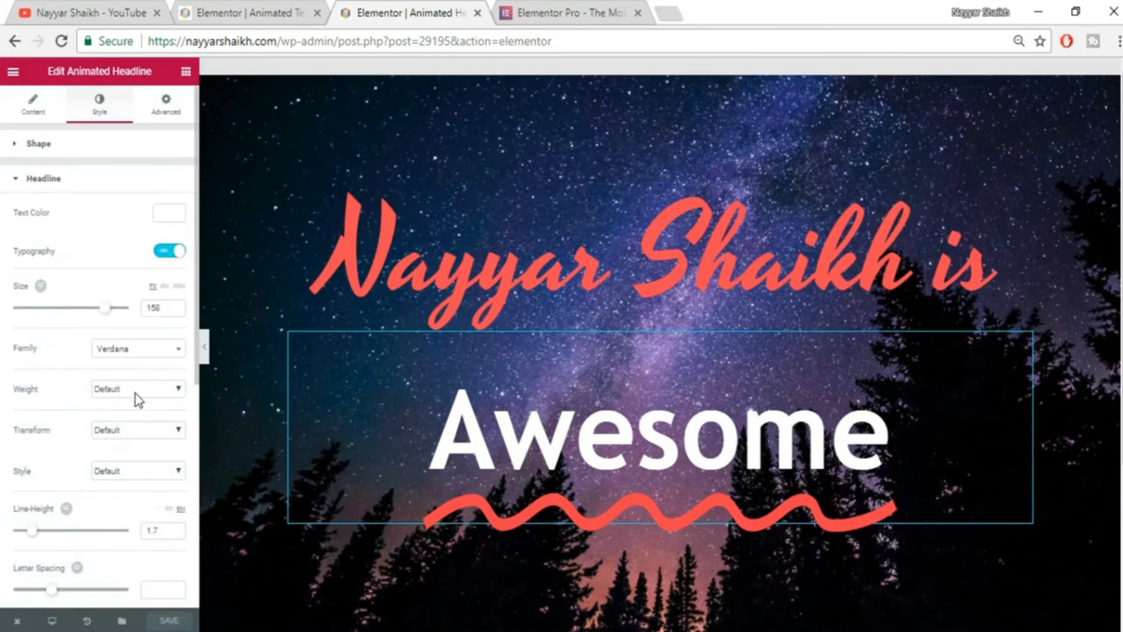
scroll(139, 401, "down", 2)
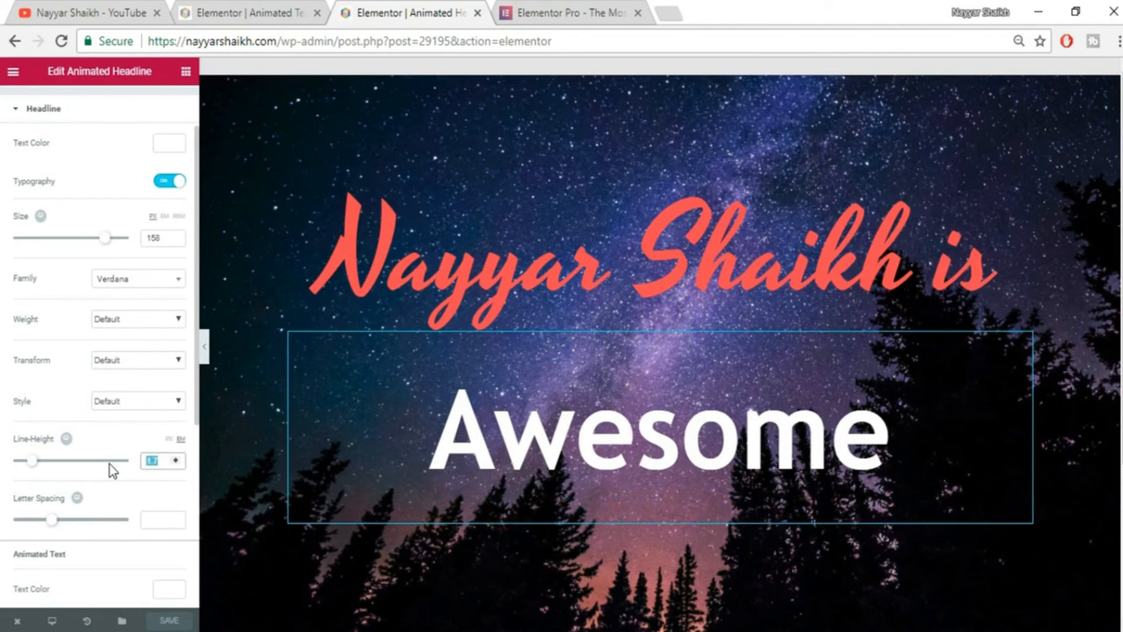
key("BackSpace")
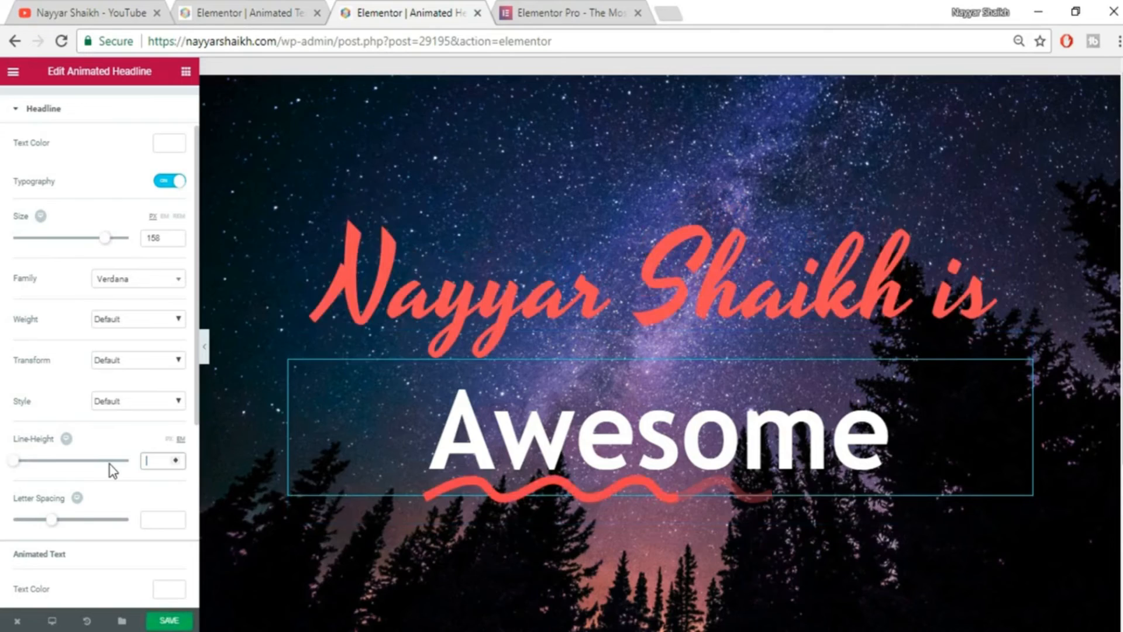
left_click(169, 622)
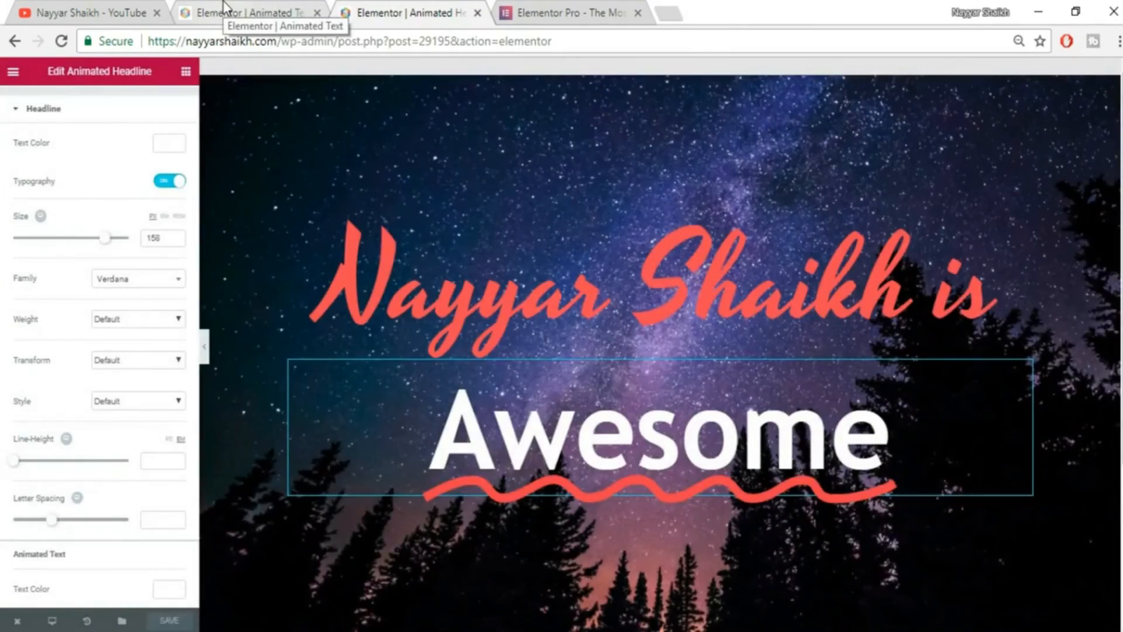
left_click(224, 7)
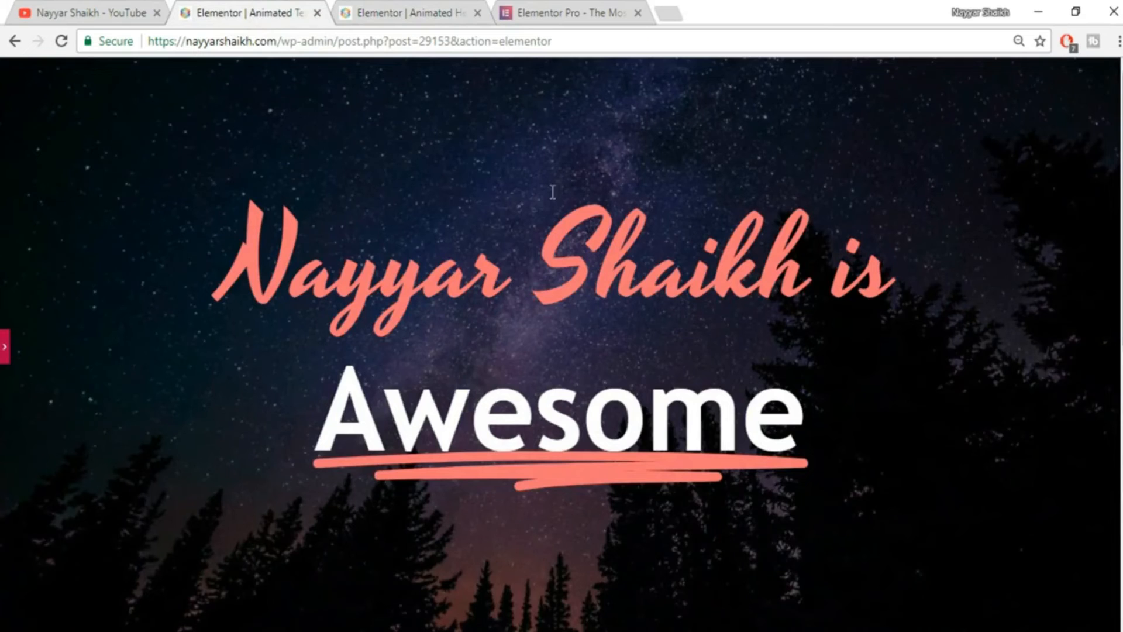
Open the template library's My Templates list, checking the reference 'Make Sure to' hero.
left_click_drag(1122, 149, 1122, 436)
left_click(451, 5)
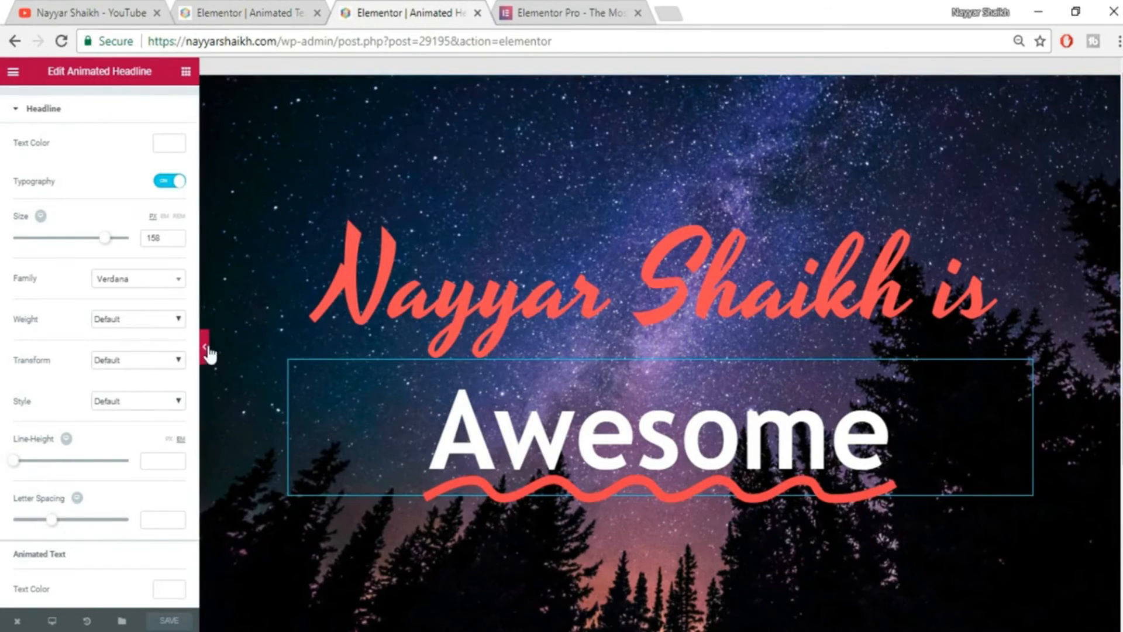
scroll(656, 526, "down", 4)
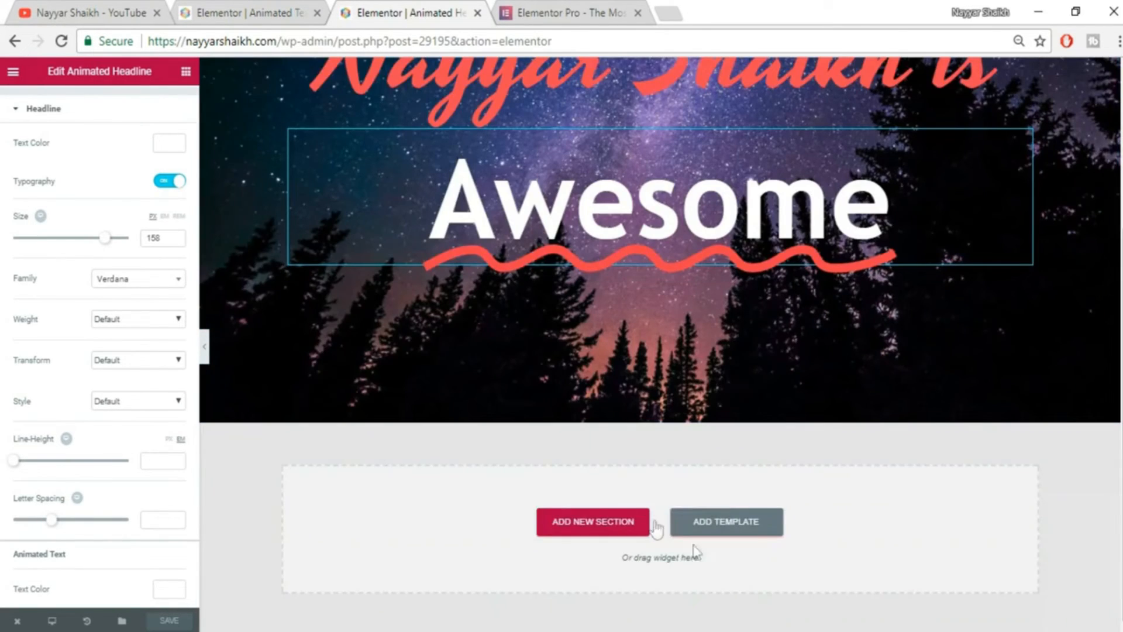
left_click(746, 530)
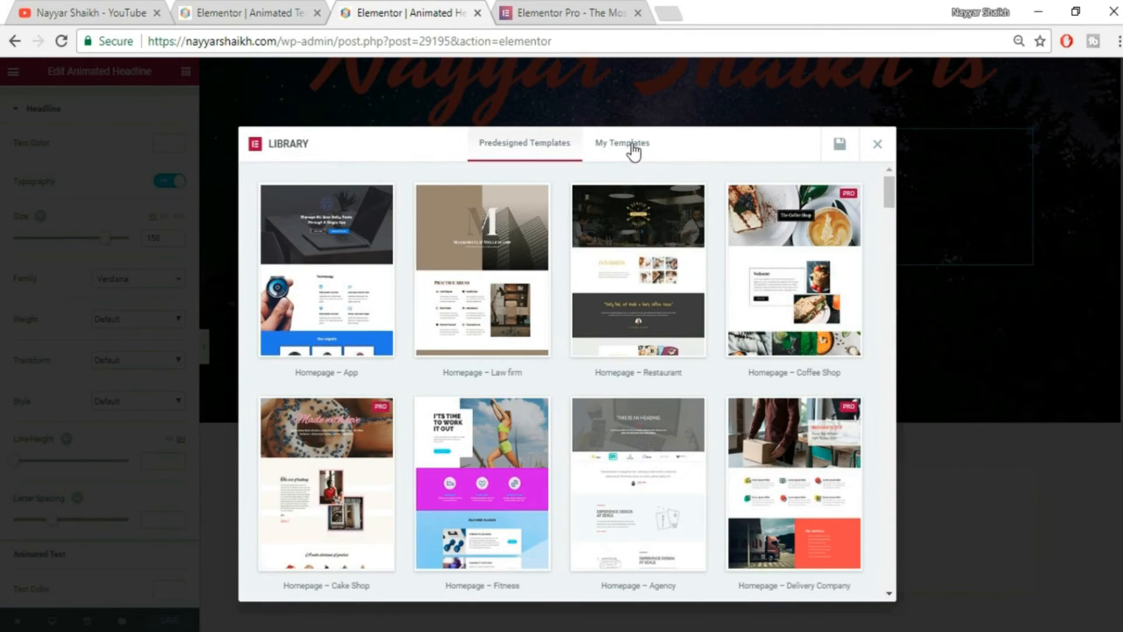
left_click(633, 151)
left_click(303, 8)
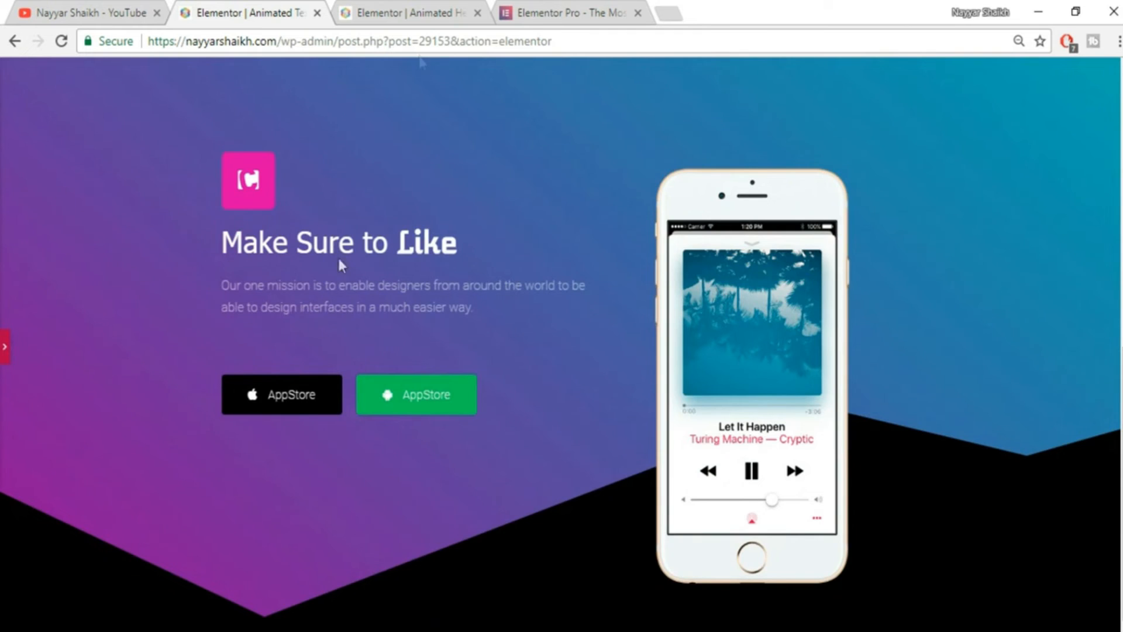
left_click(400, 7)
Insert the saved AnimatedText template and delete its 'Make Sure to Share' headline.
mouse_move(339, 247)
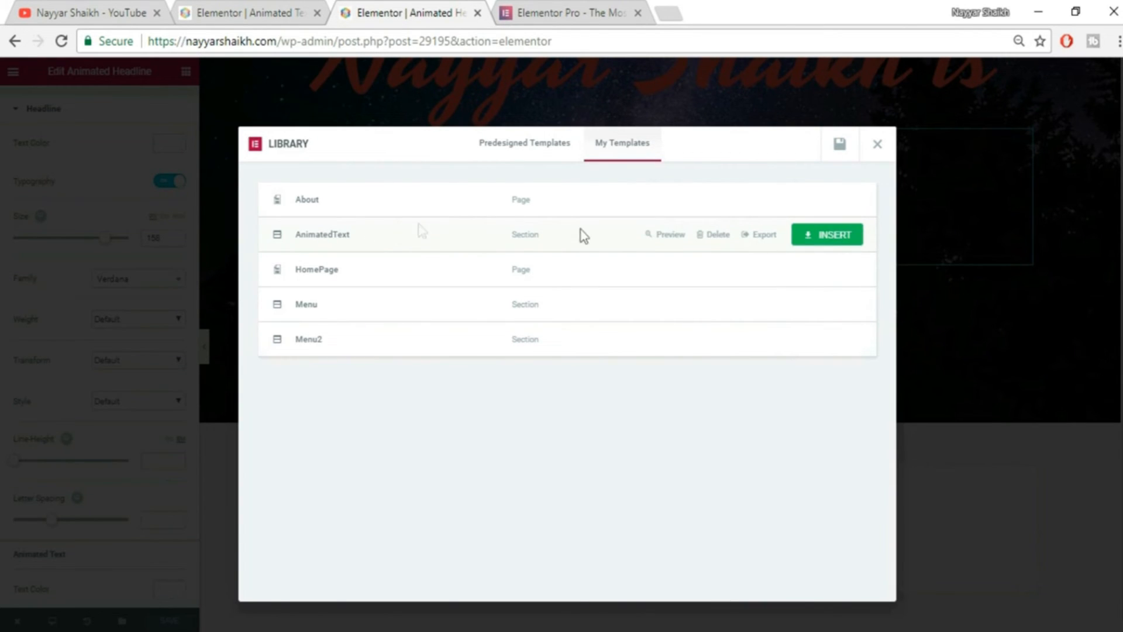
left_click(833, 243)
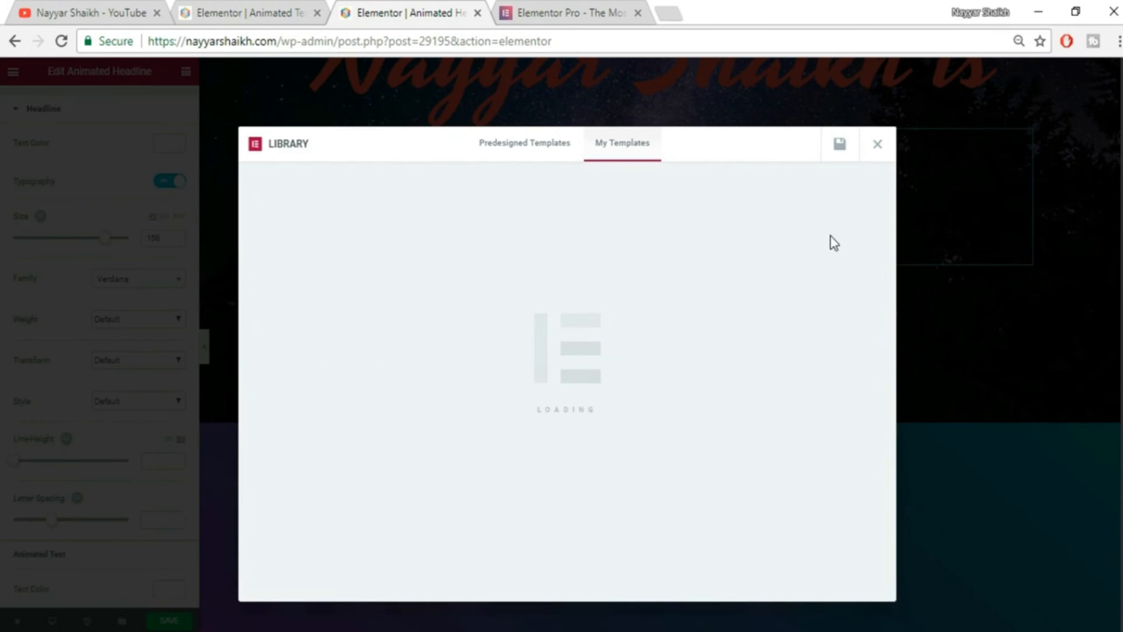
scroll(1047, 399, "down", 4)
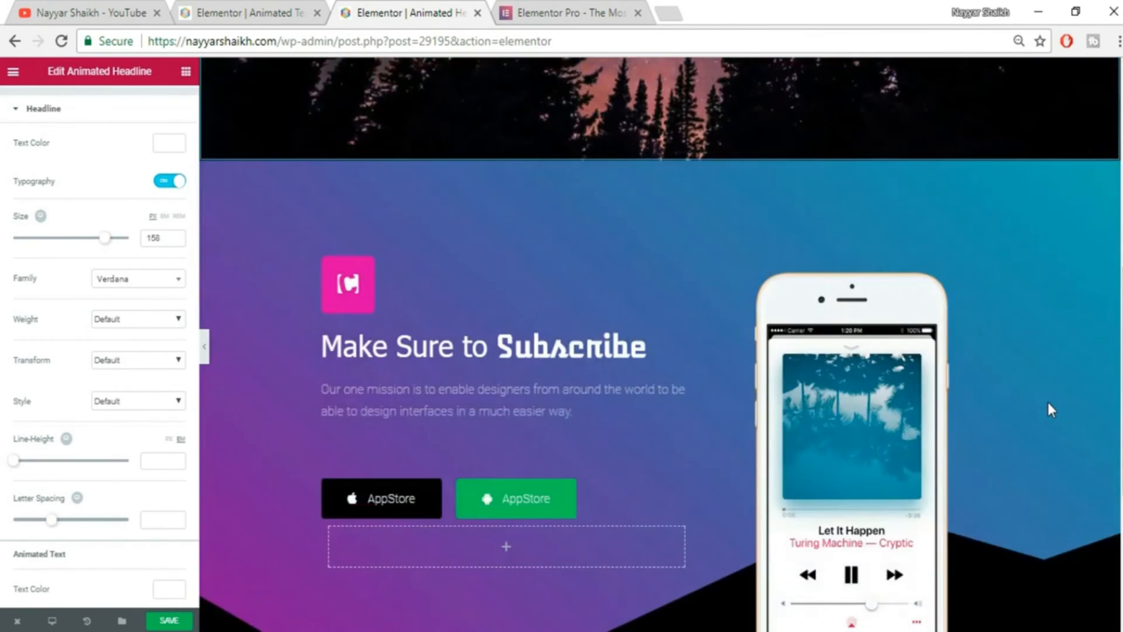
scroll(1047, 399, "down", 2)
scroll(1047, 399, "up", 1)
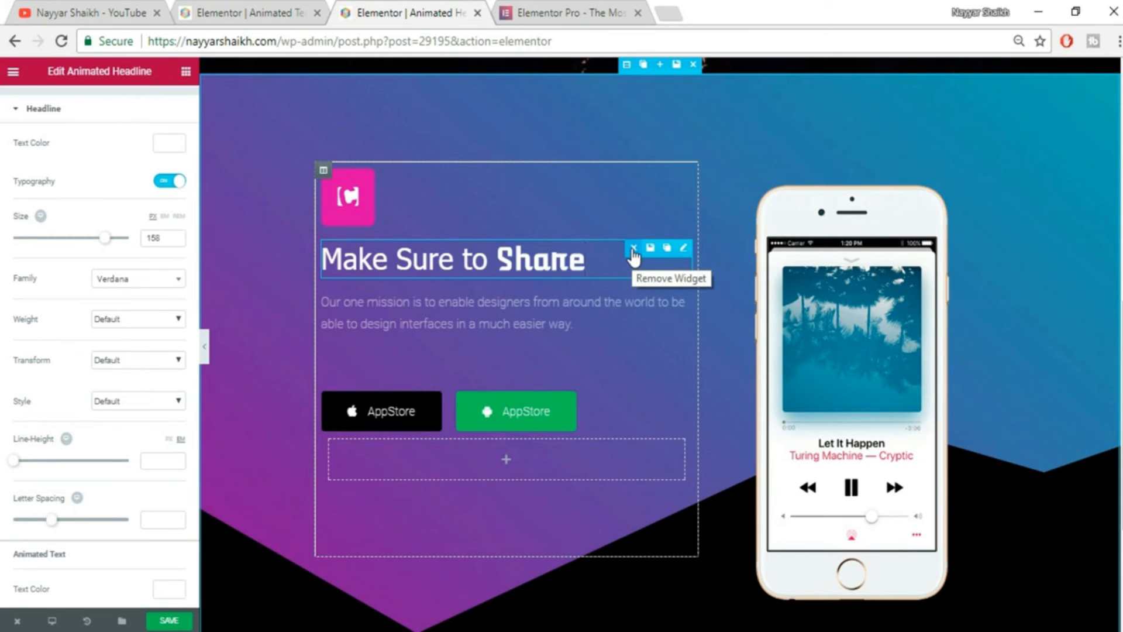
left_click(633, 250)
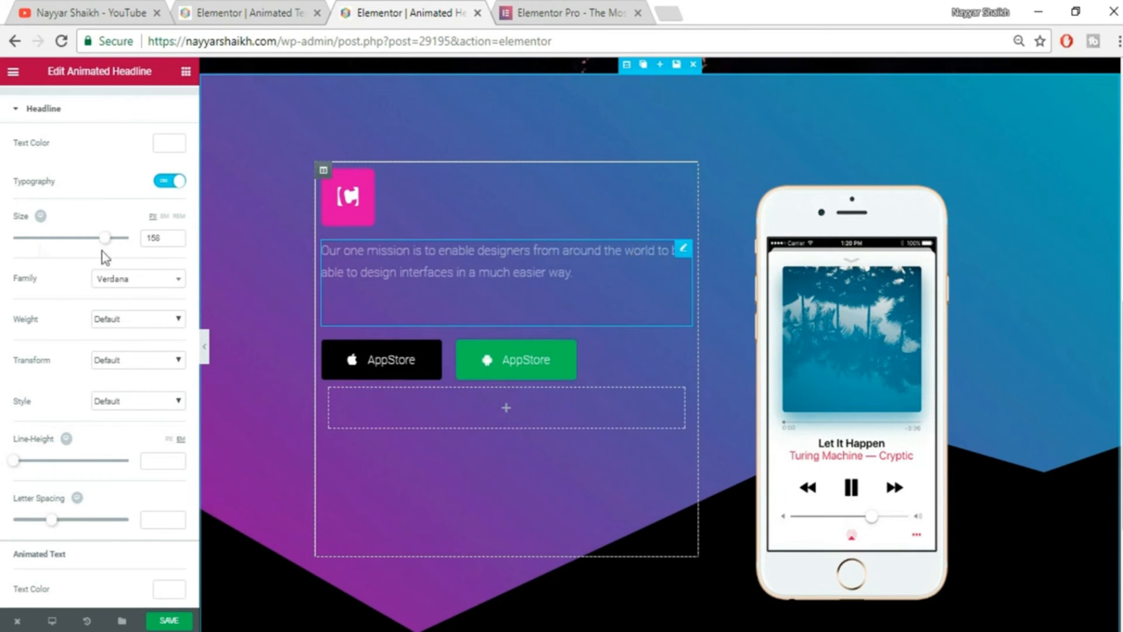
Drop an Animated Headline widget from Pro Elements where the old headline was.
left_click(186, 72)
scroll(150, 363, "down", 3)
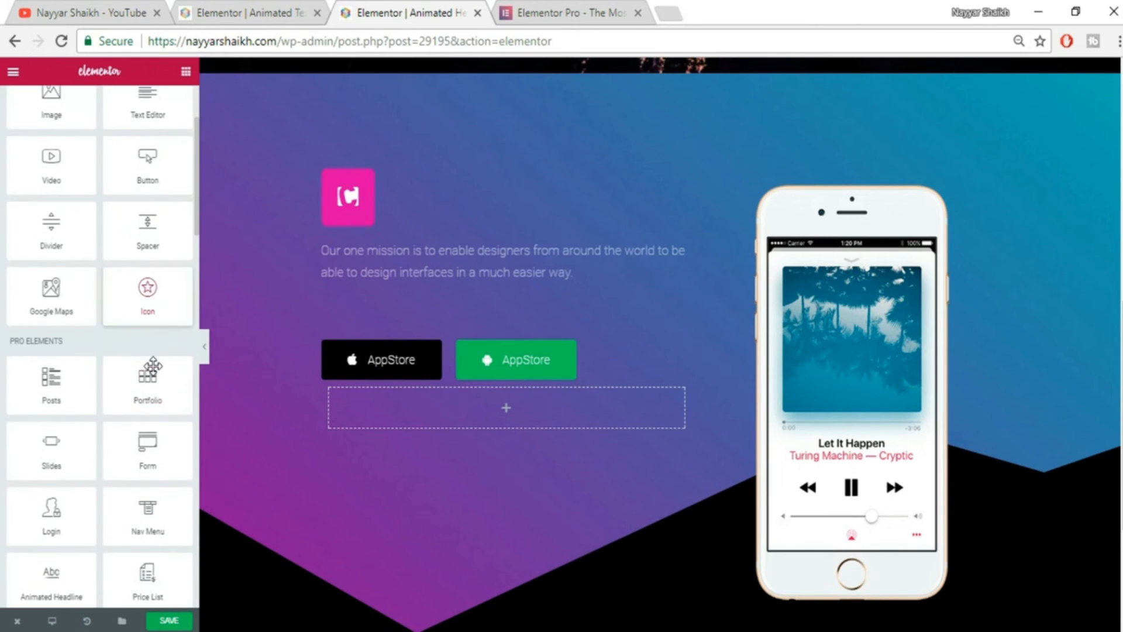
scroll(153, 365, "down", 1)
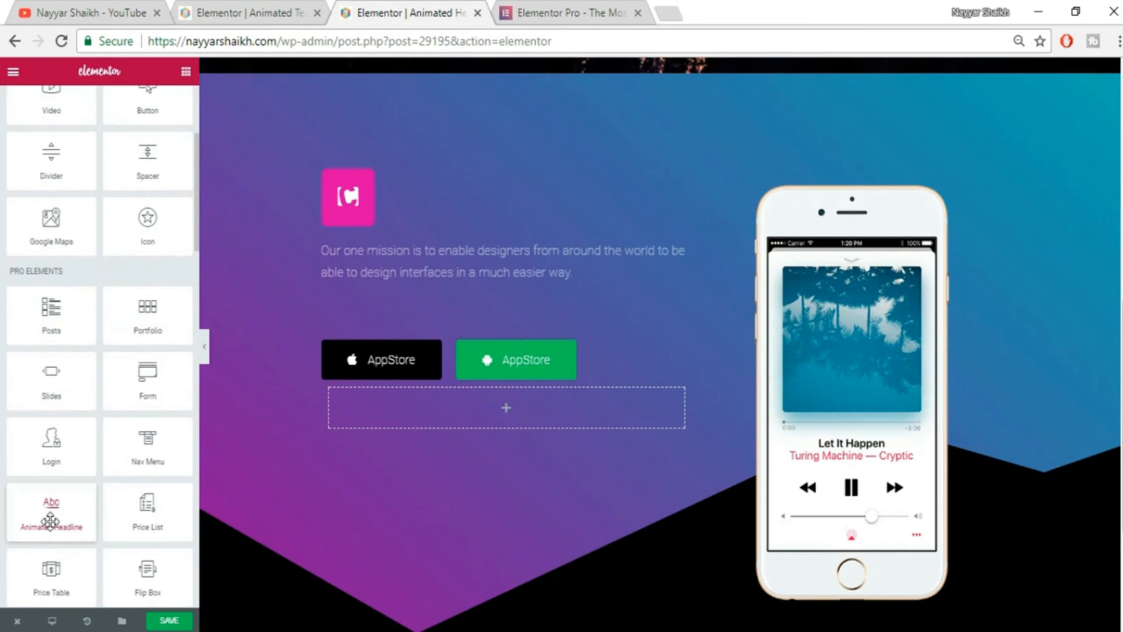
left_click_drag(53, 516, 438, 251)
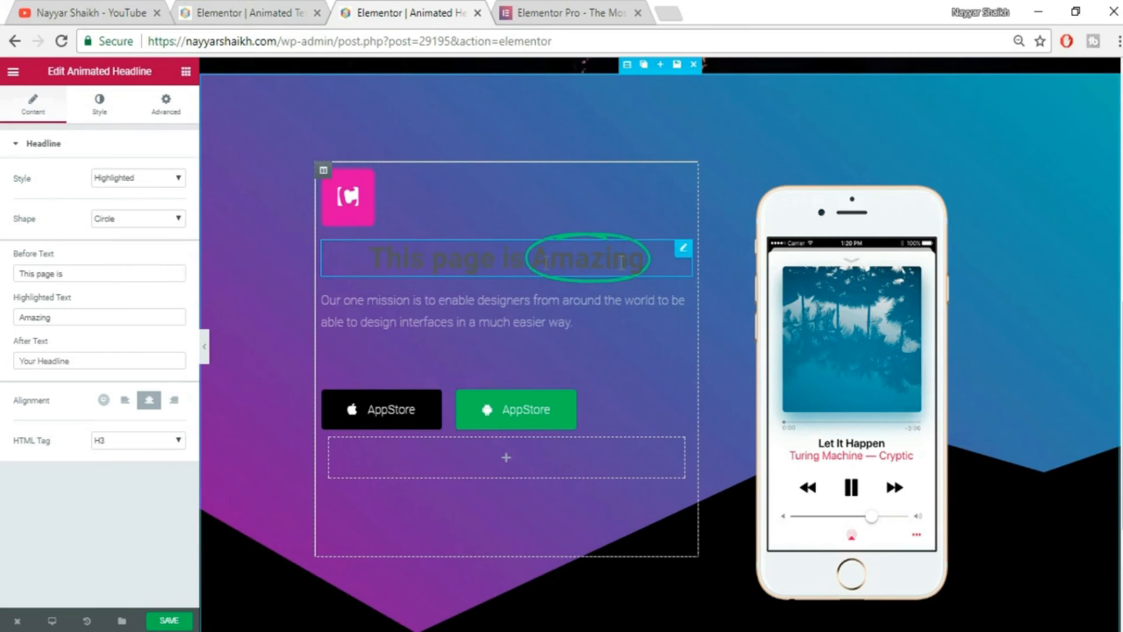
Set the headline style to Rotating and its text colour to white.
left_click(166, 180)
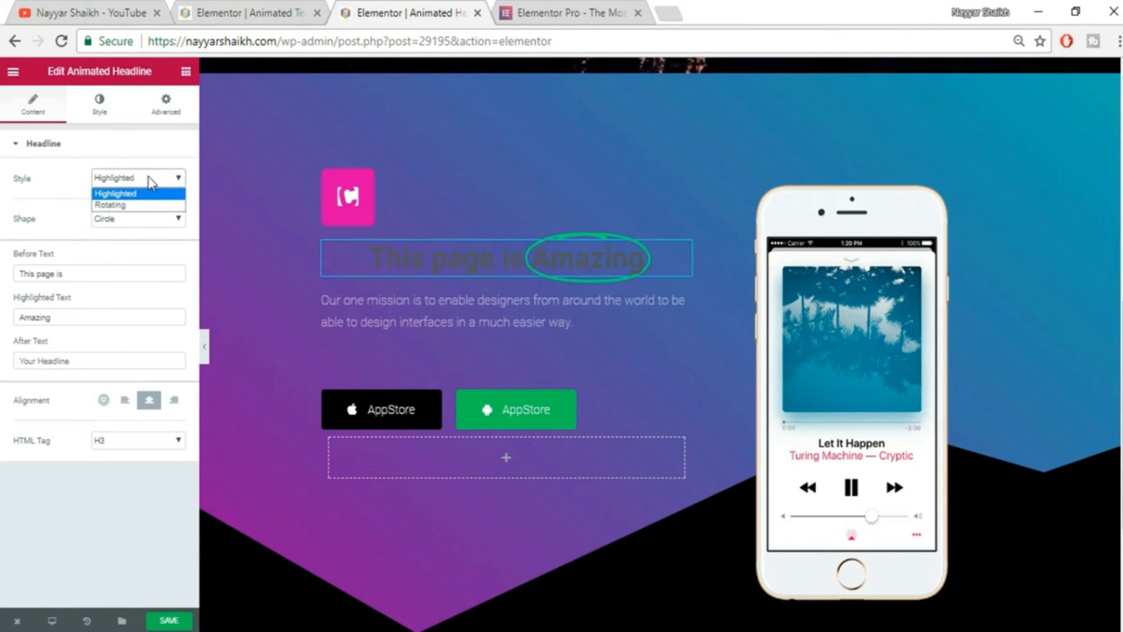
left_click(126, 205)
left_click(99, 105)
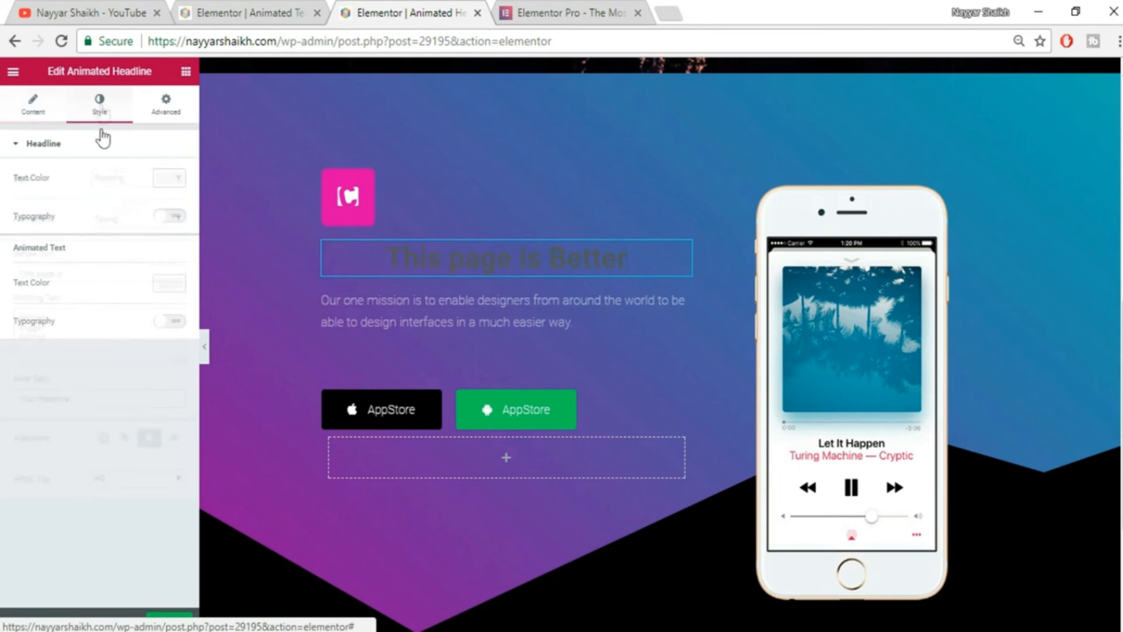
left_click(183, 183)
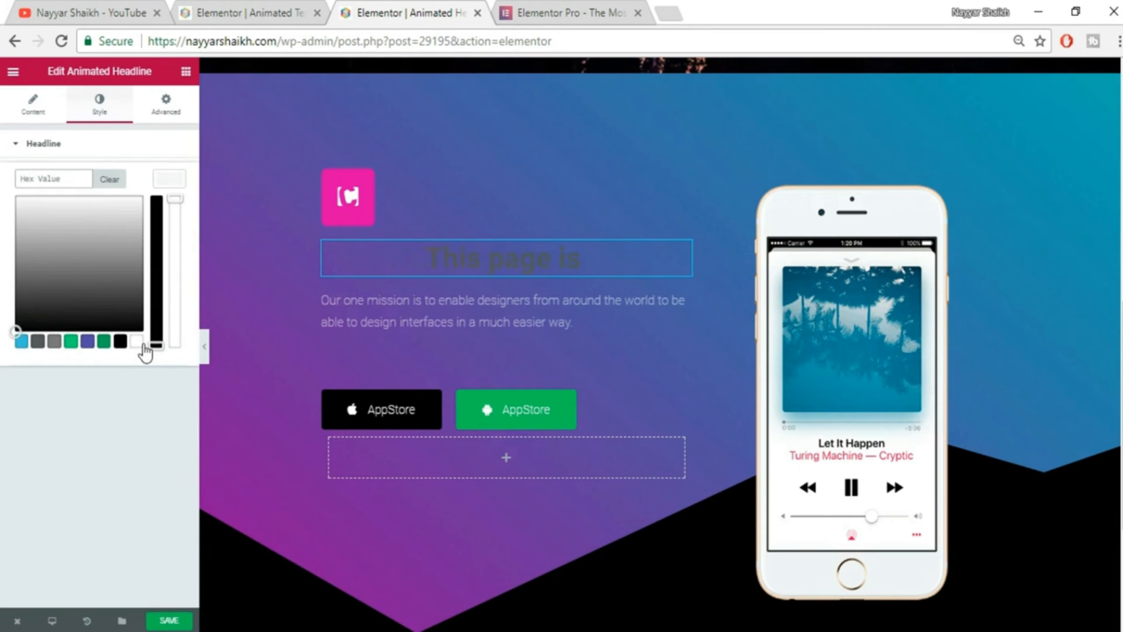
left_click(137, 342)
left_click(173, 183)
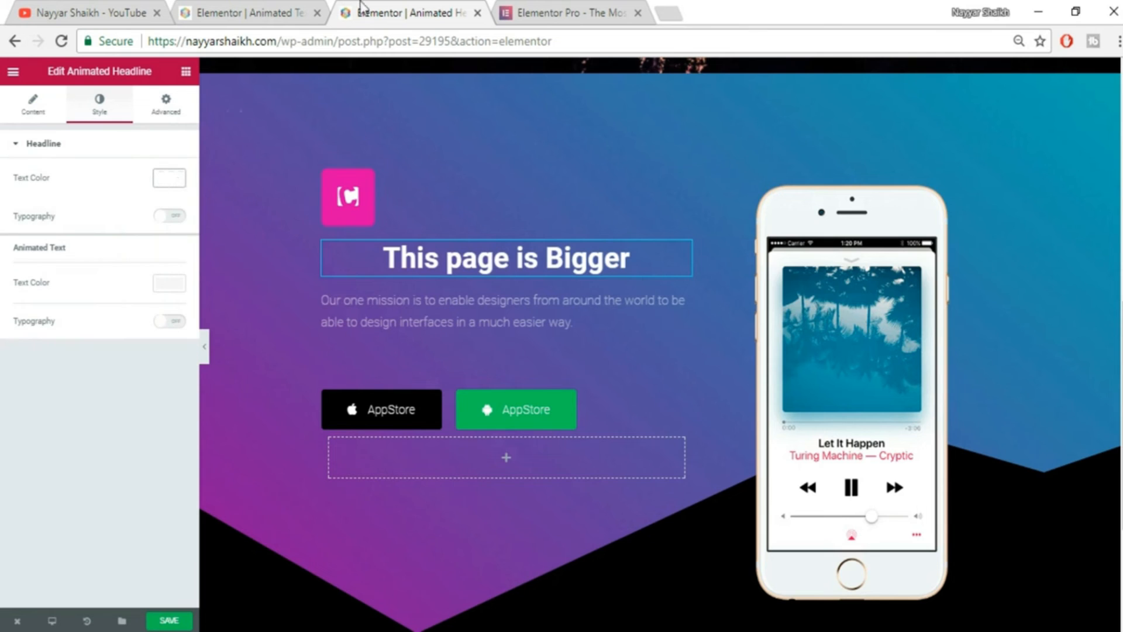
Compare with the reference 'Make Sure to Subscribe' hero, then return to the headline's content settings.
left_click(272, 3)
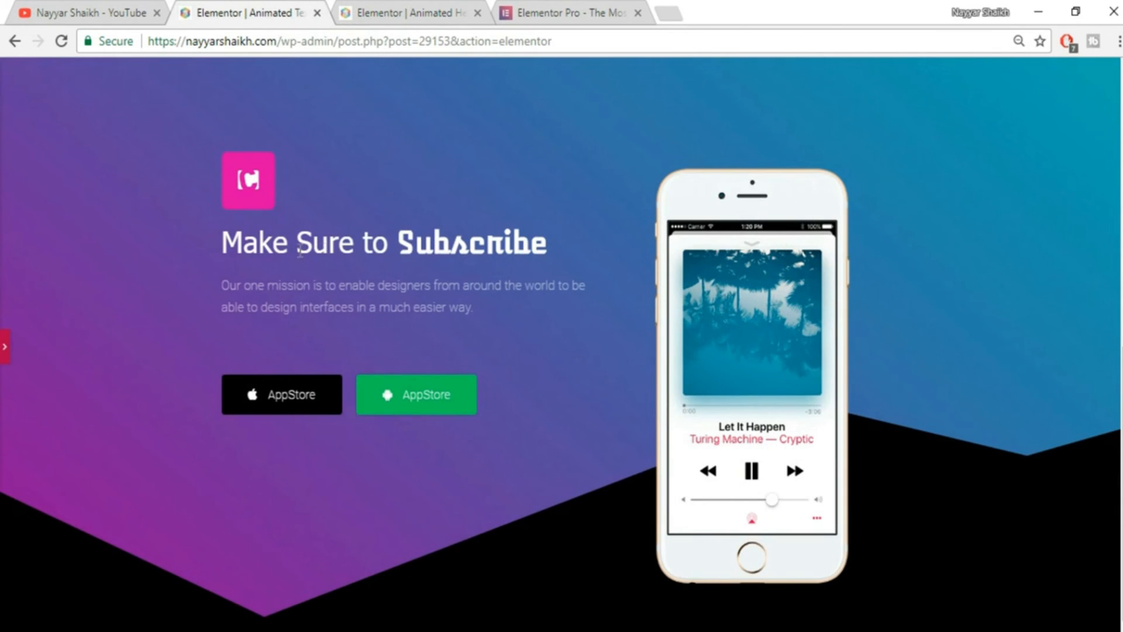
left_click(410, 12)
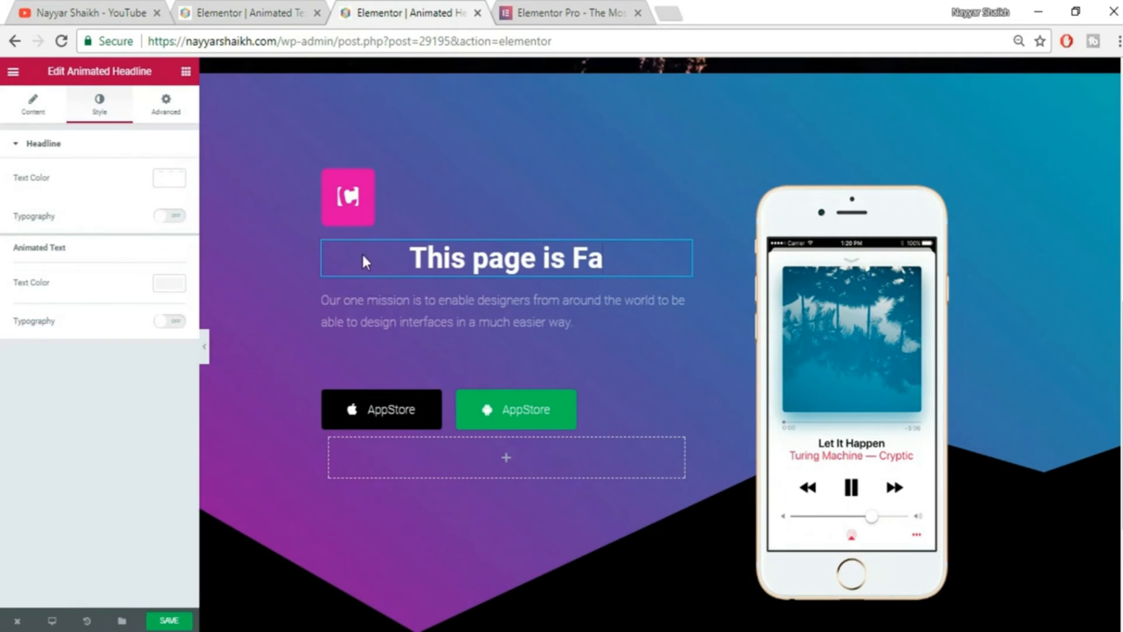
left_click(36, 108)
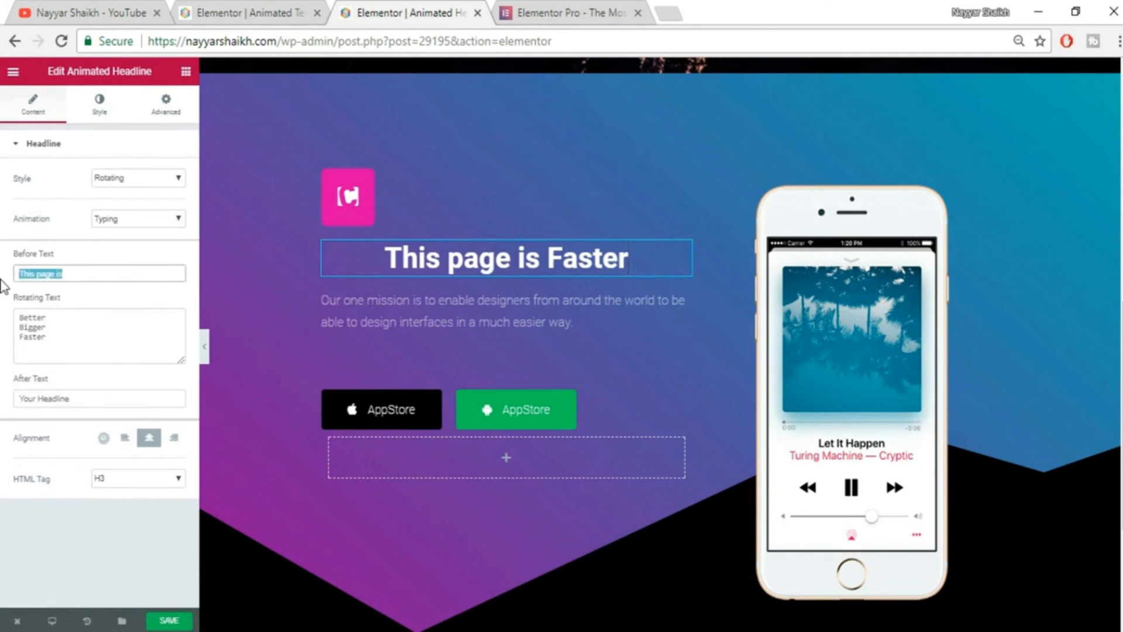
Make the headline 'Make Sure to' with rotating Subscribe, Like, Share, left-aligned.
type("Ma")
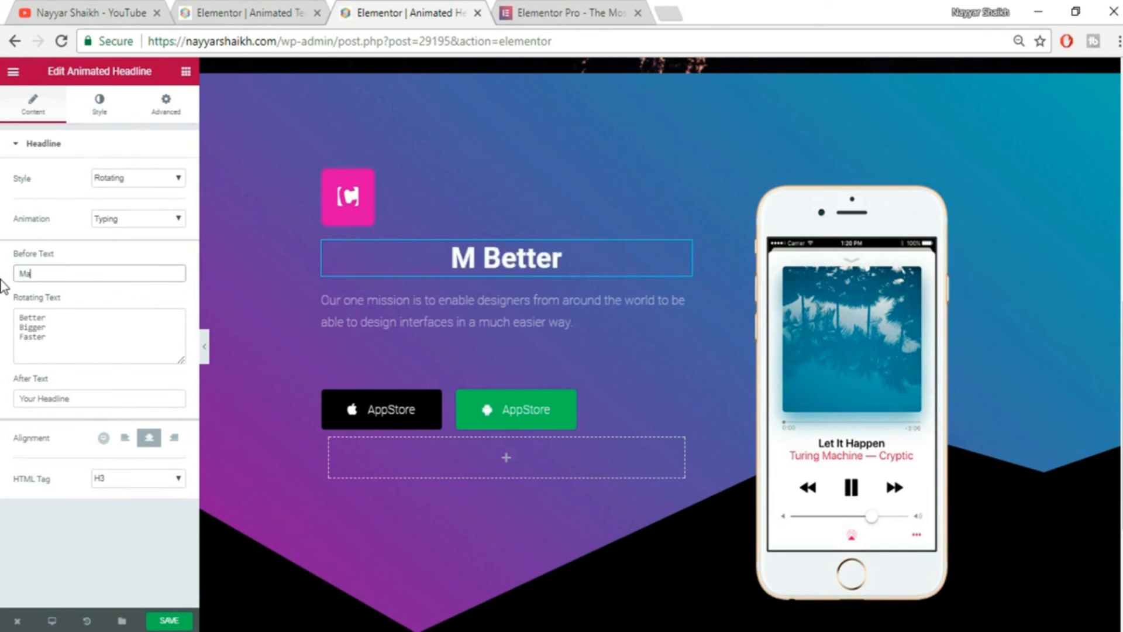
type("ke Sure ")
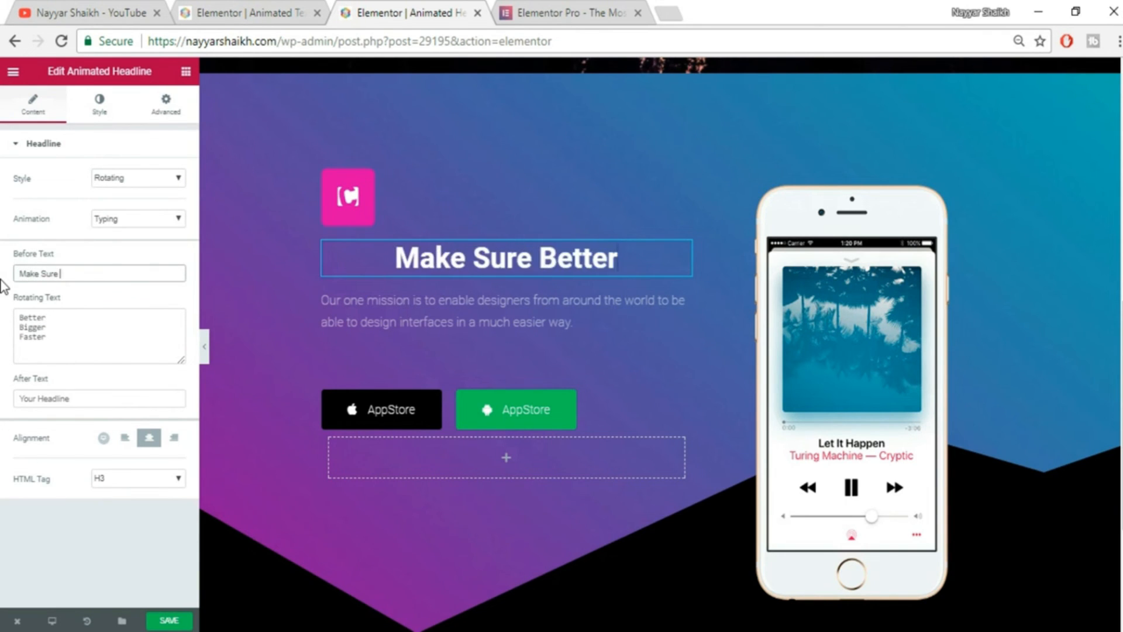
type("to")
left_click(59, 342)
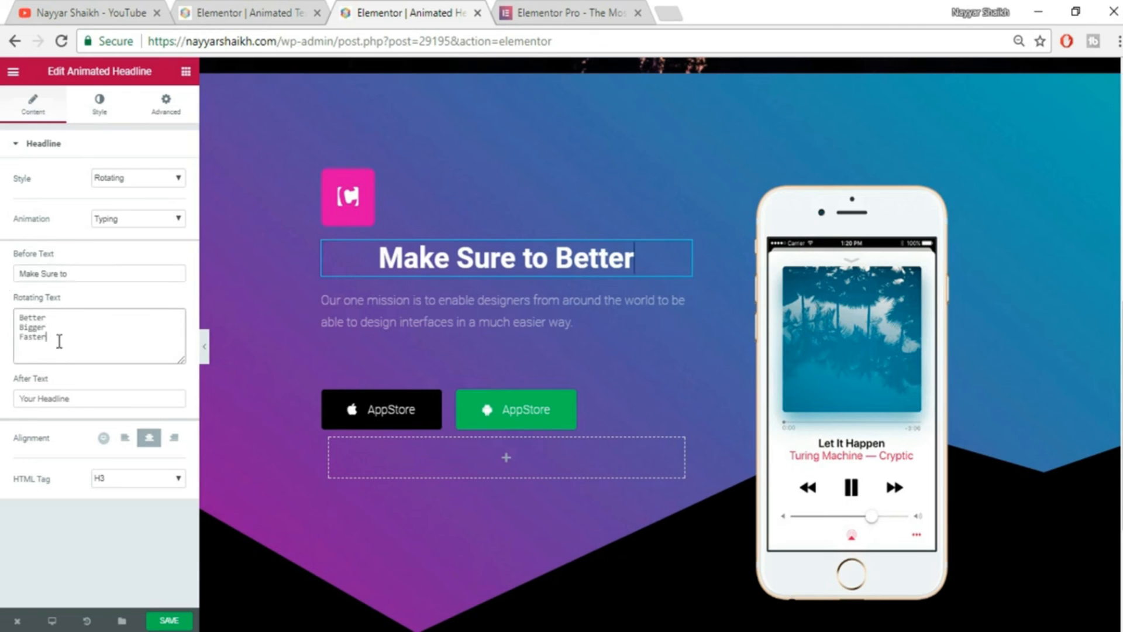
type("Subsc")
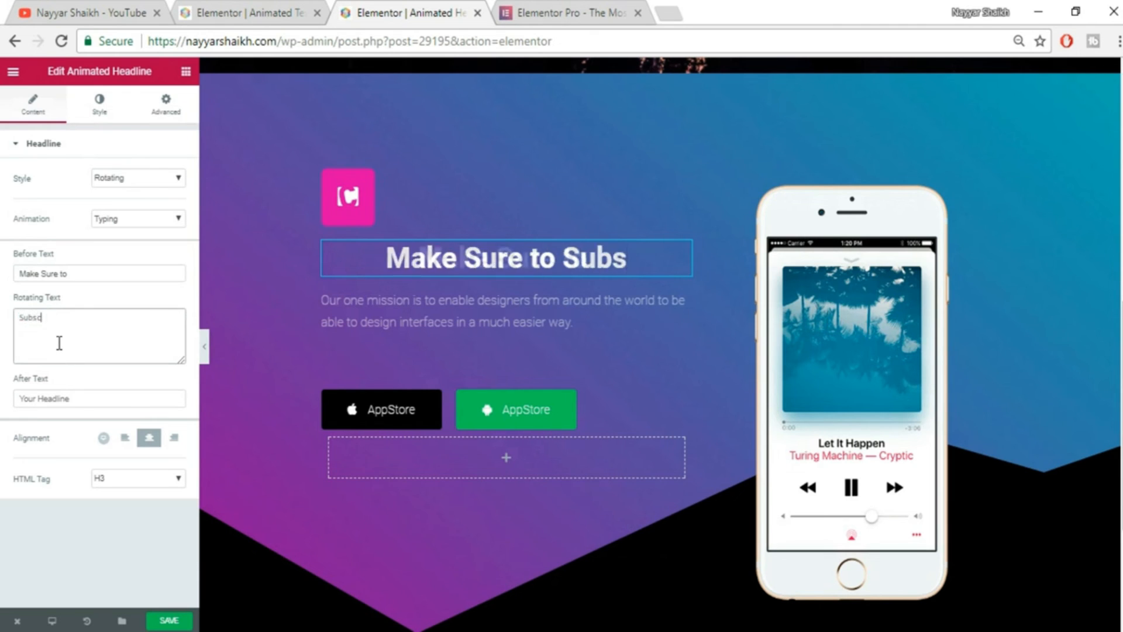
type("ribe")
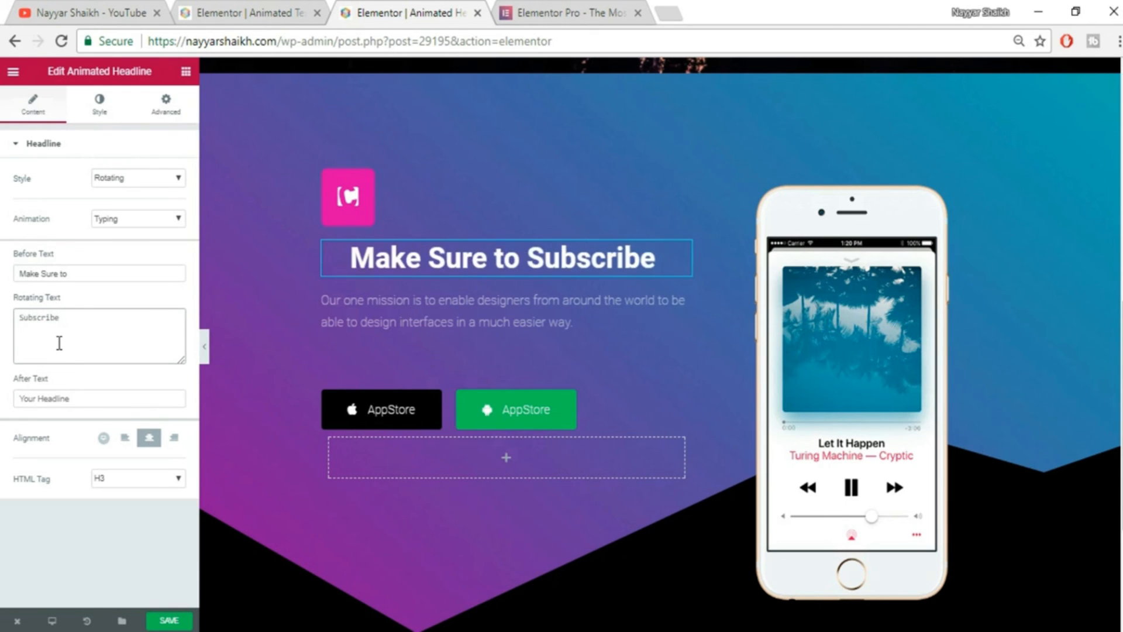
key("Return")
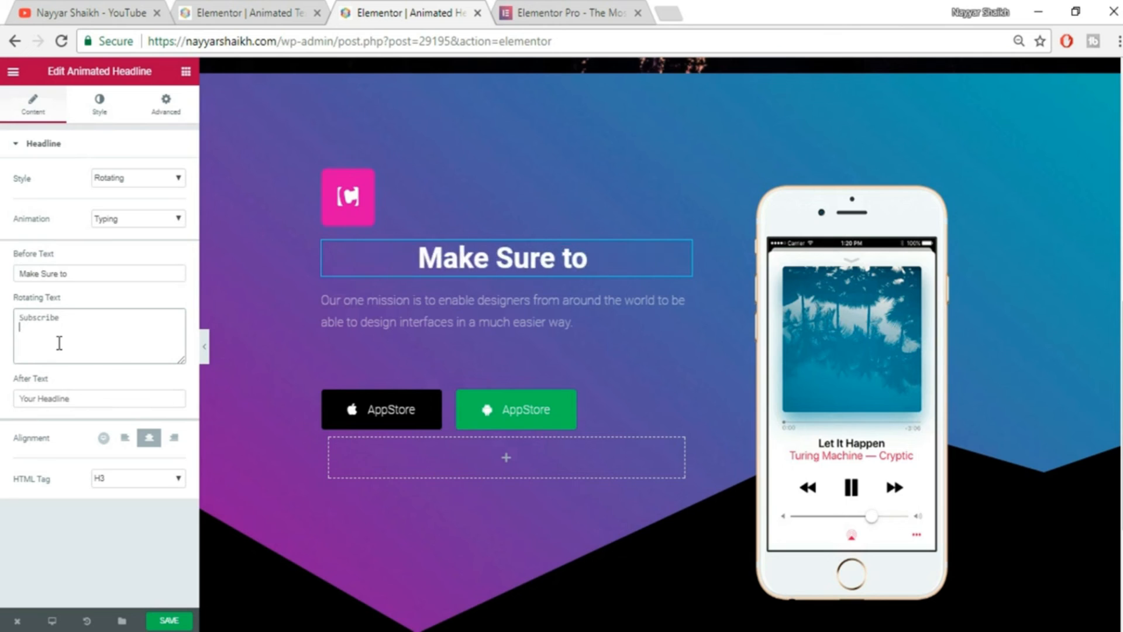
type("Like ")
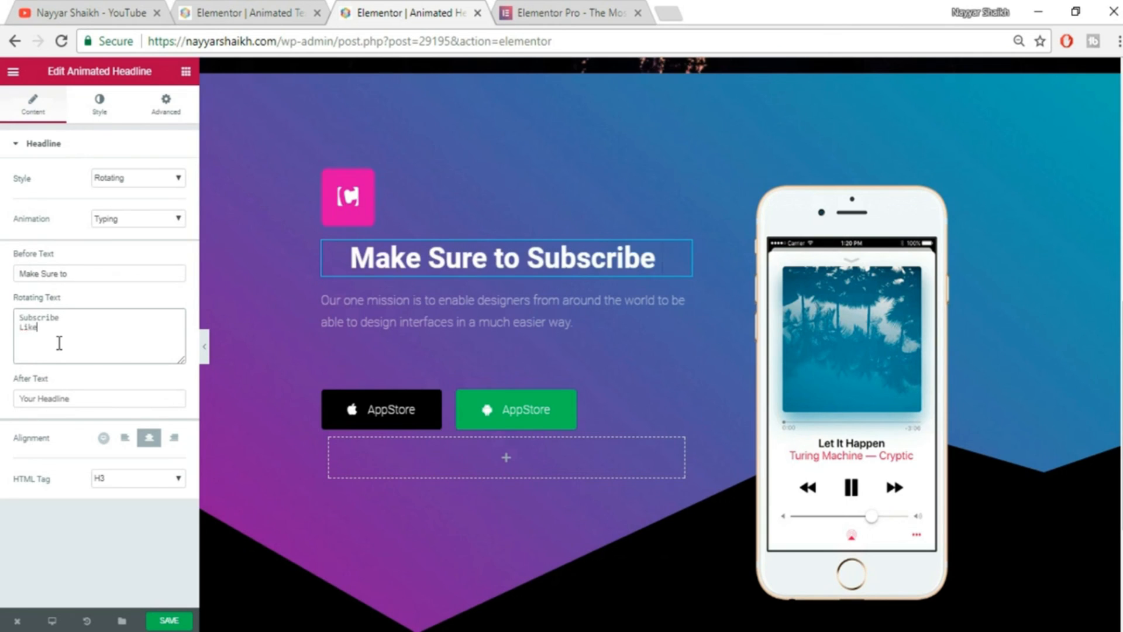
type("Share")
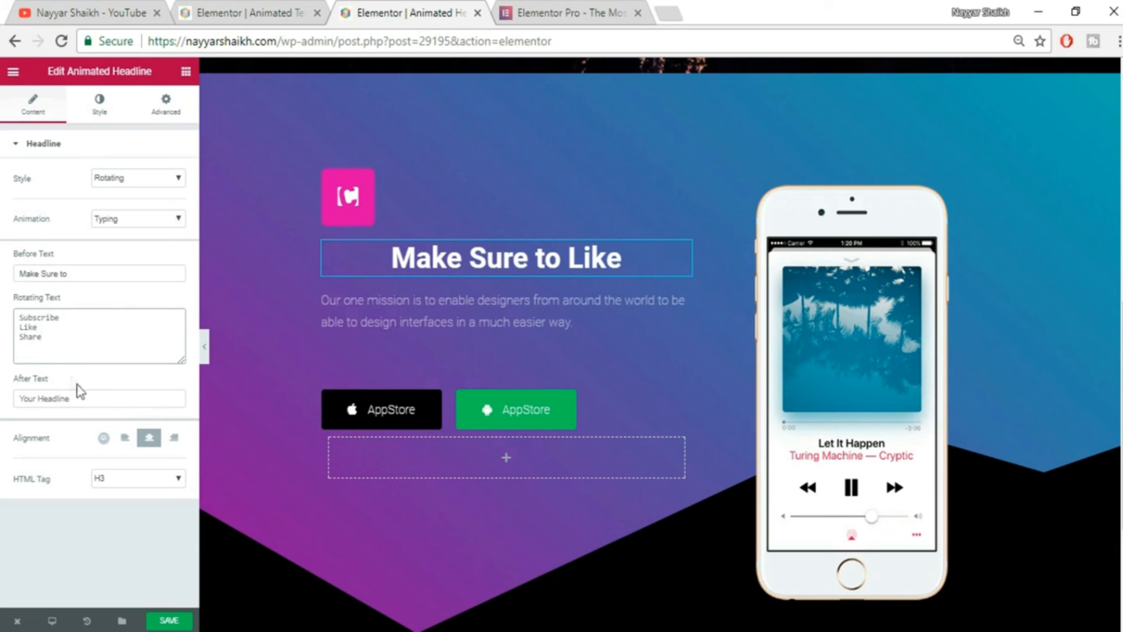
left_click(128, 441)
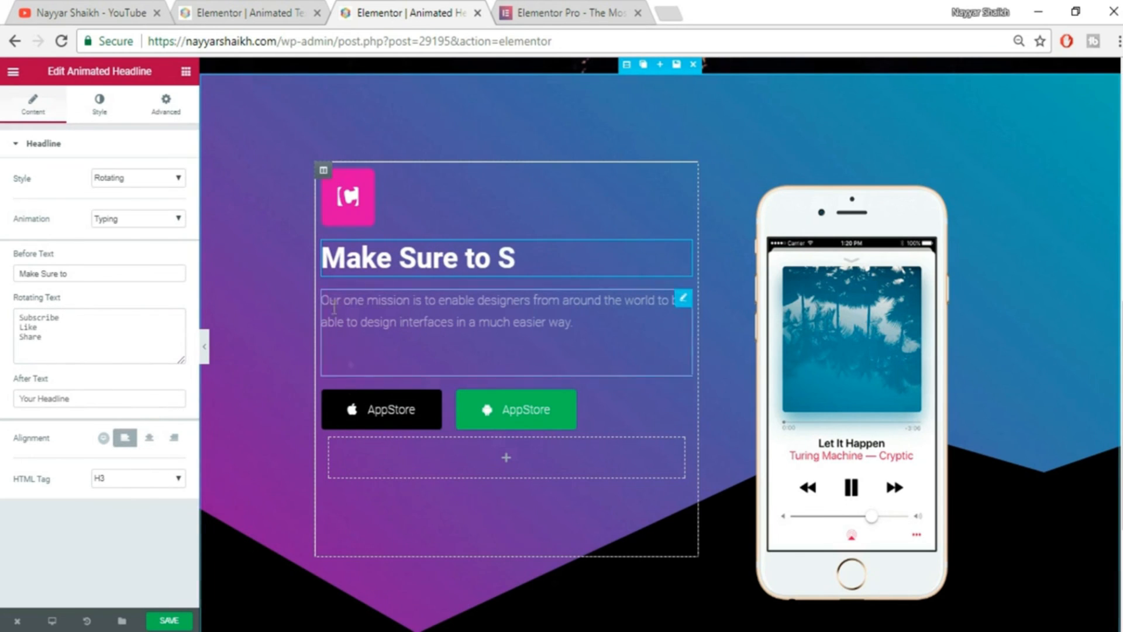
Inspect the reference headline's style settings (Flip, Tahoma weight 100), then return to the working page.
left_click(98, 106)
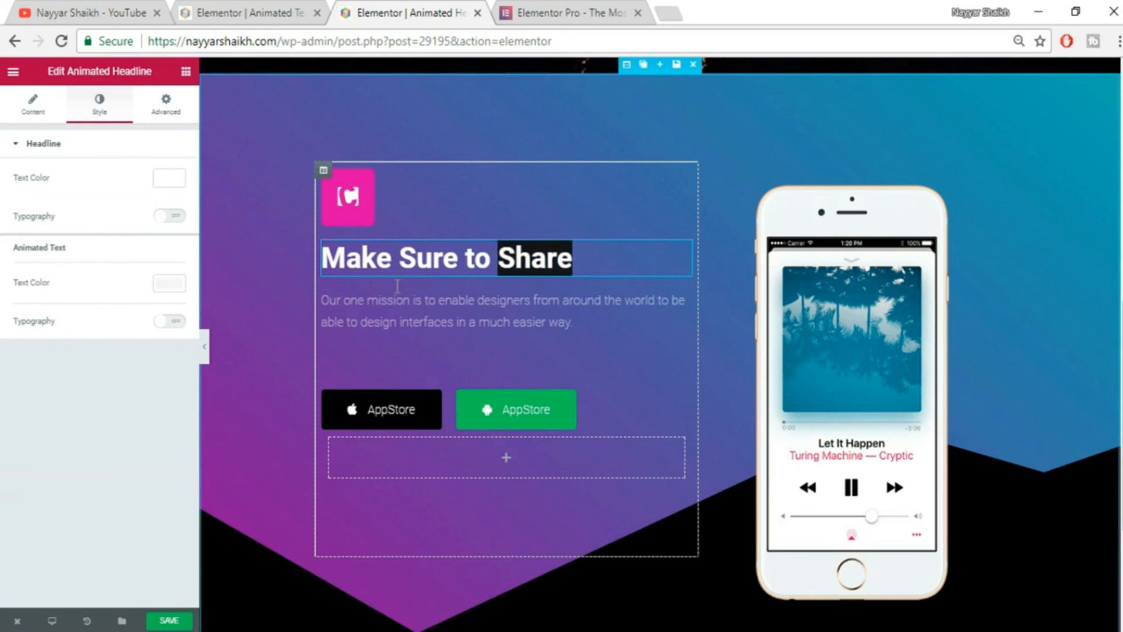
left_click(268, 1)
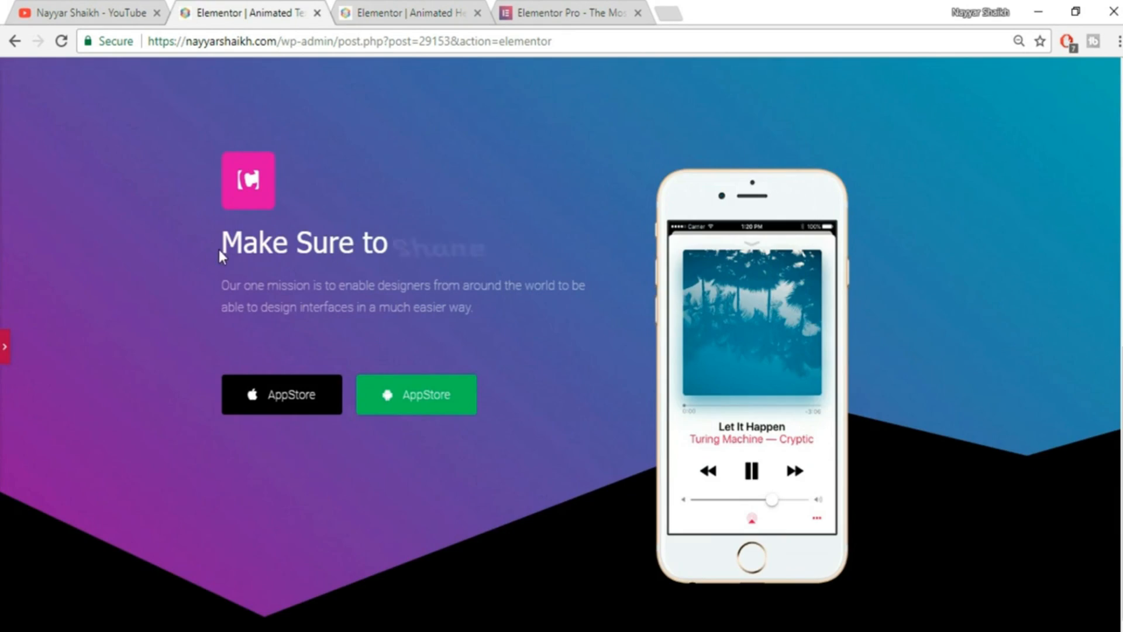
left_click_drag(219, 249, 440, 244)
left_click(507, 250)
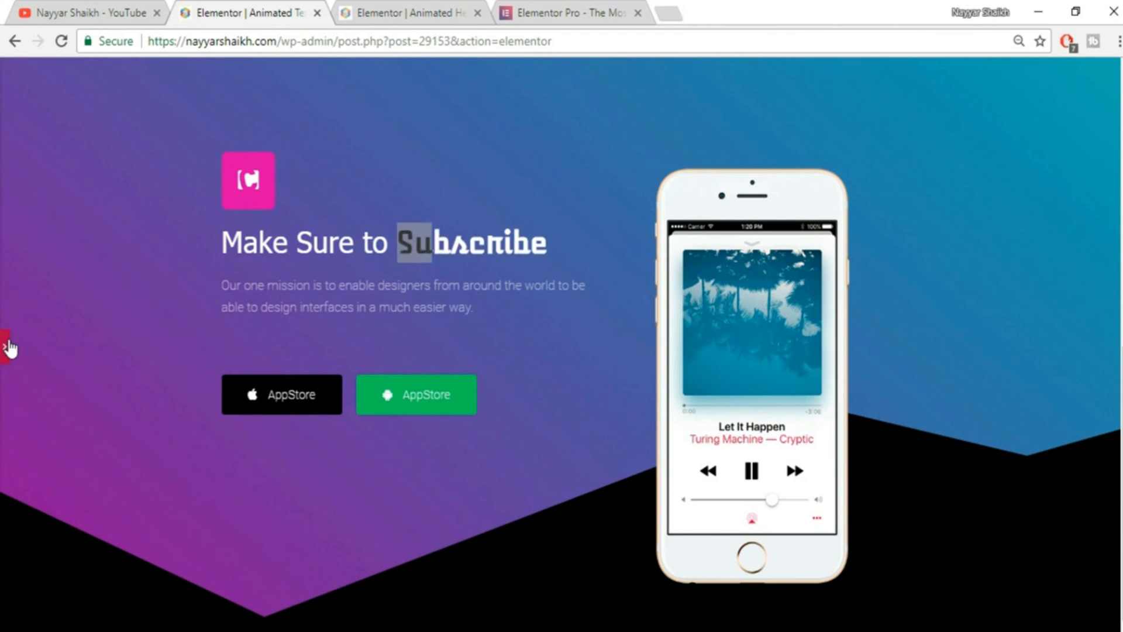
left_click(7, 347)
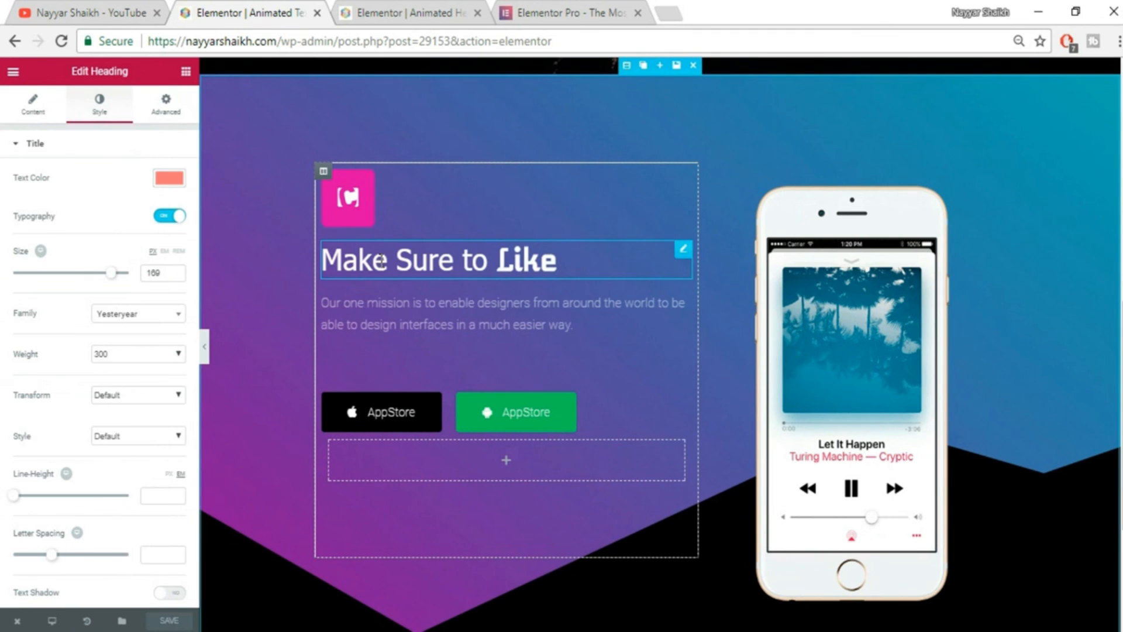
left_click(382, 263)
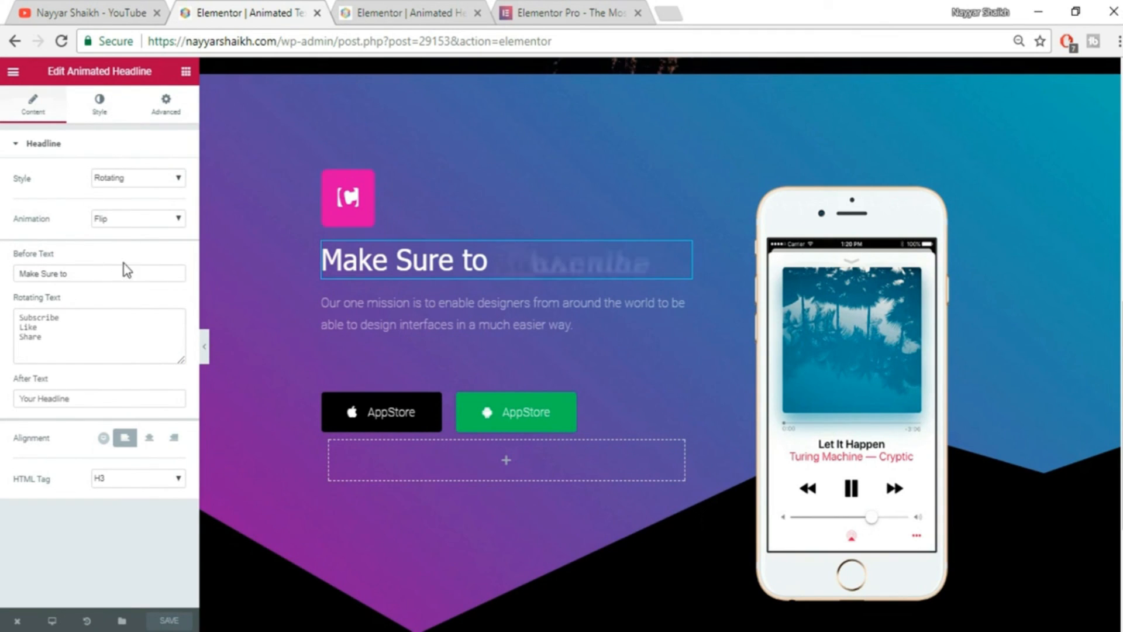
left_click(91, 117)
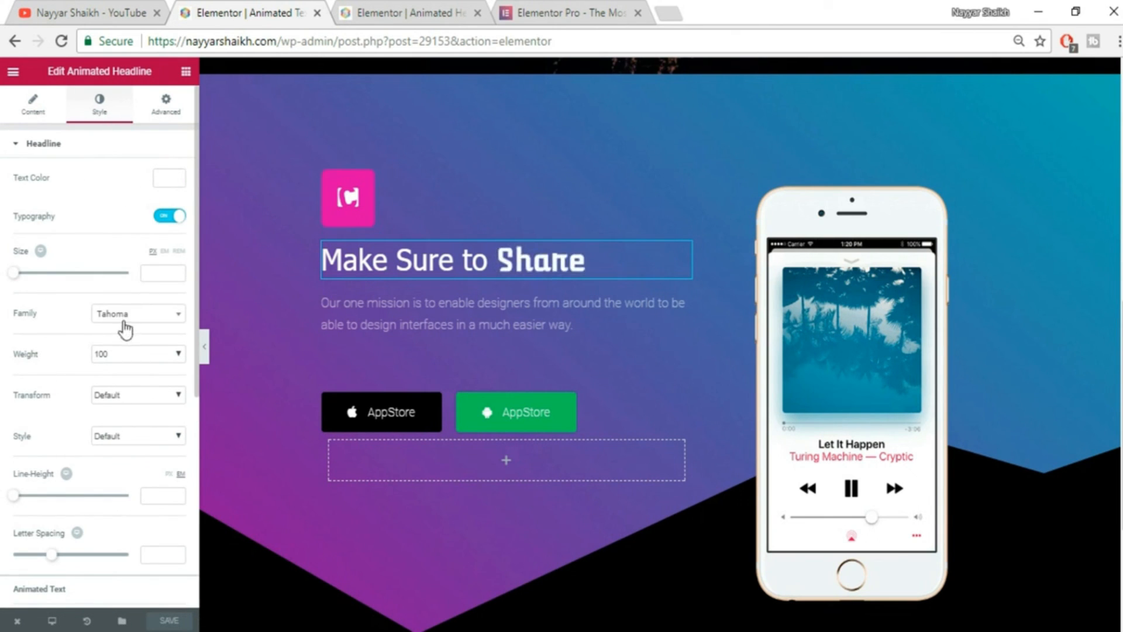
left_click(437, 3)
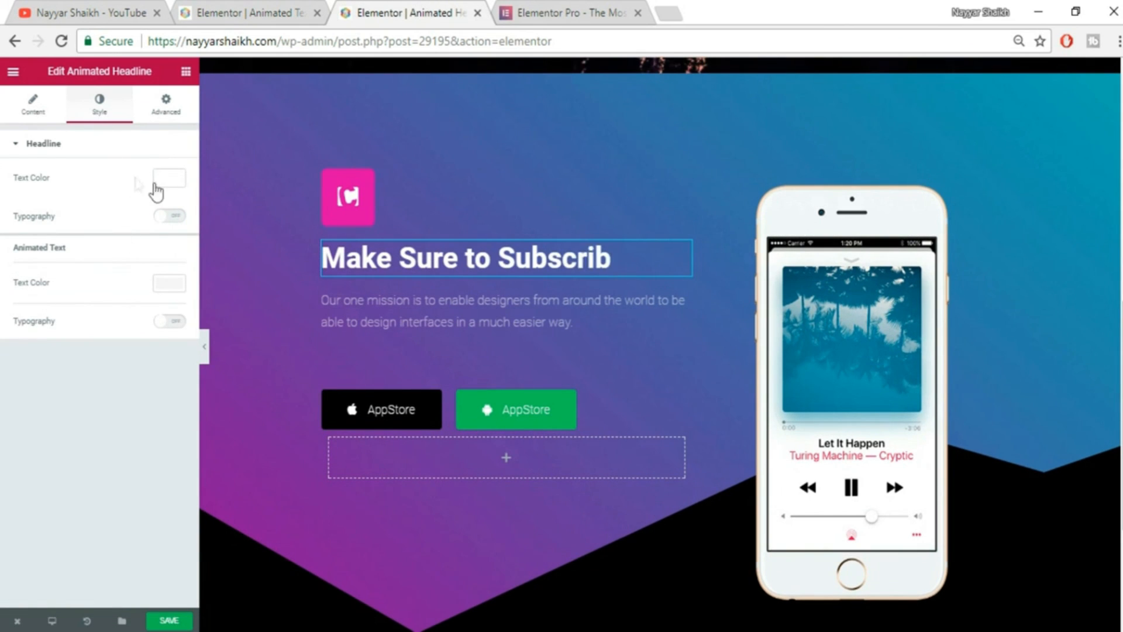
Set the headline typography to Tahoma weight 200, then check the reference's Animated Text settings.
left_click(168, 216)
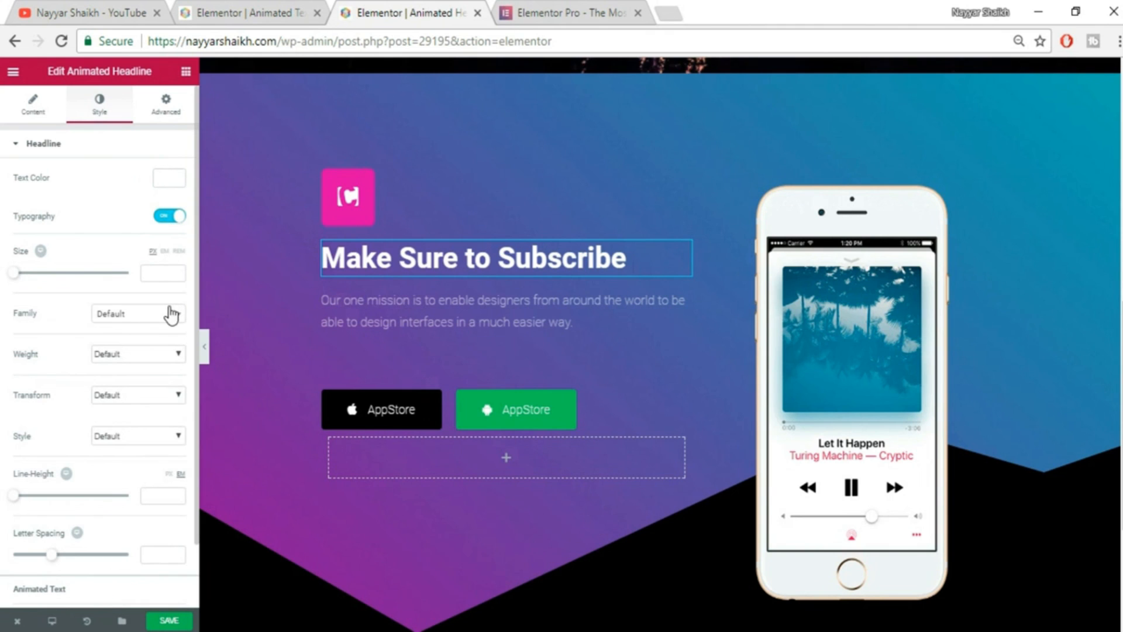
left_click(139, 314)
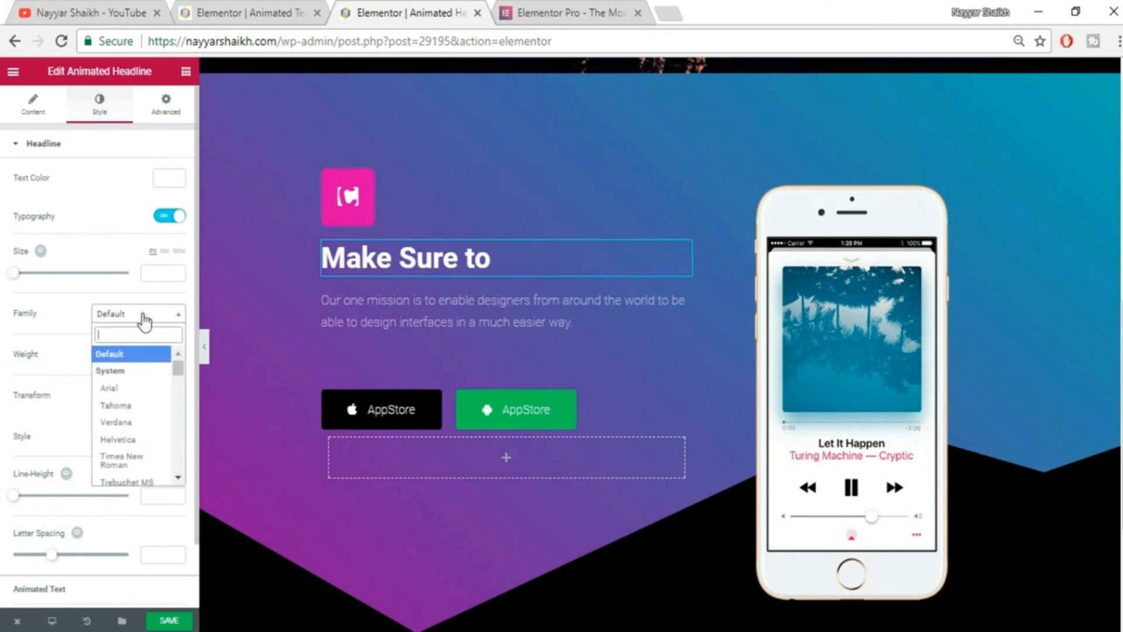
left_click(135, 406)
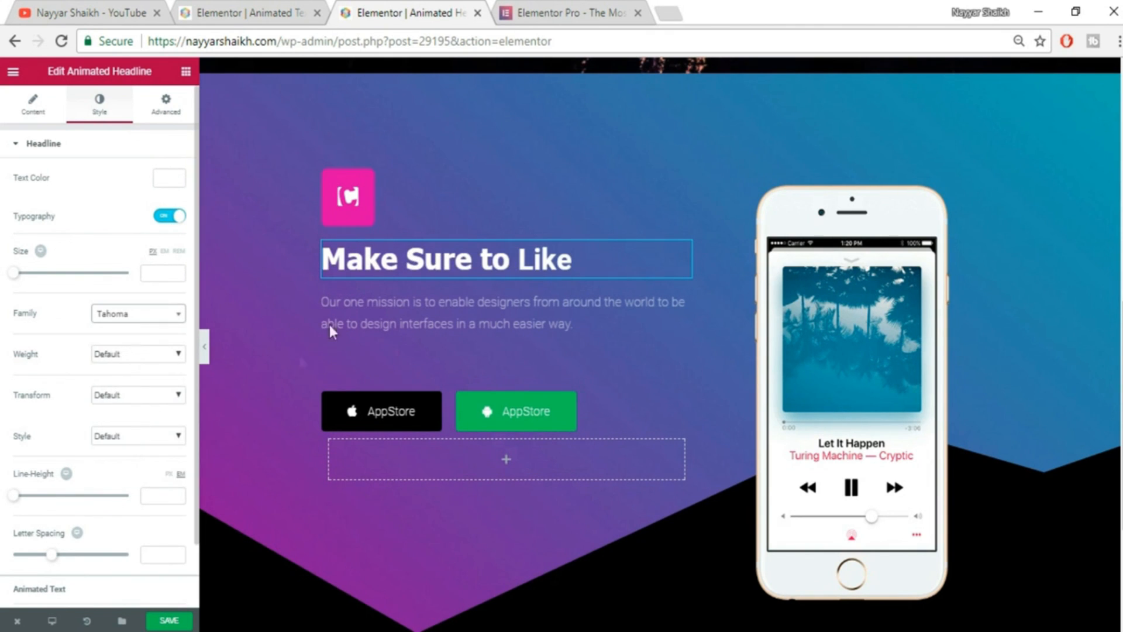
left_click(150, 353)
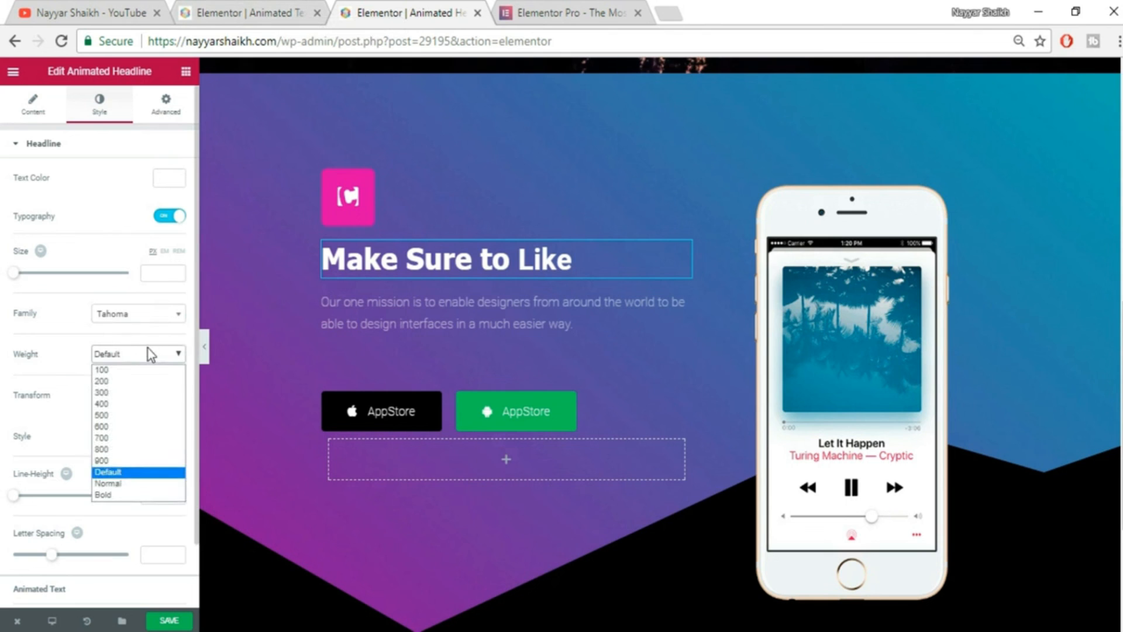
left_click(127, 385)
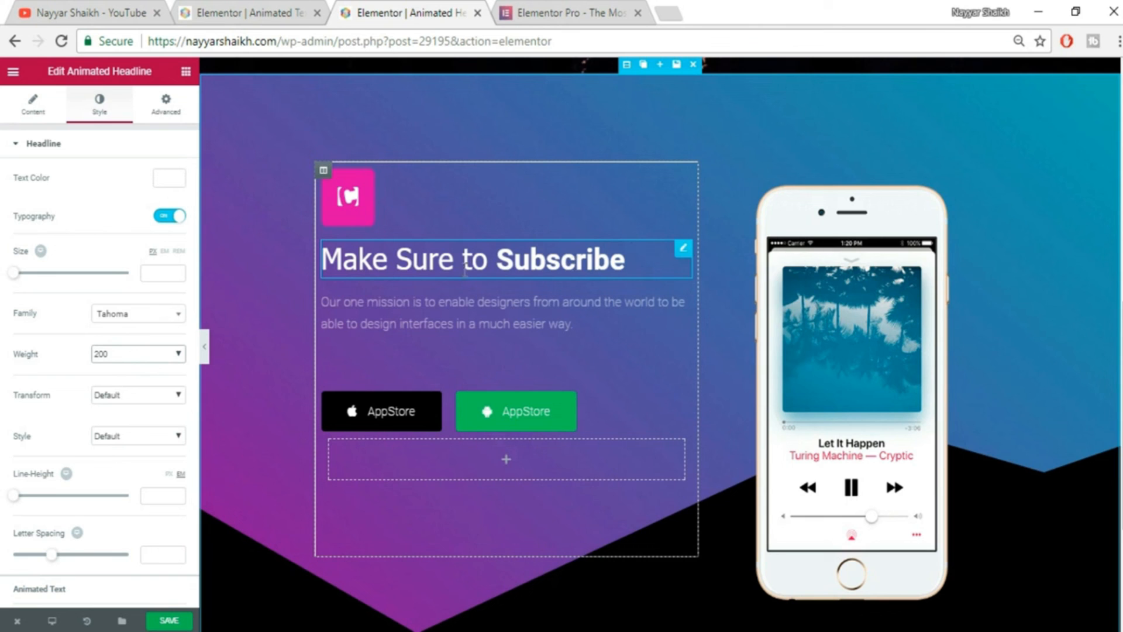
left_click(261, 12)
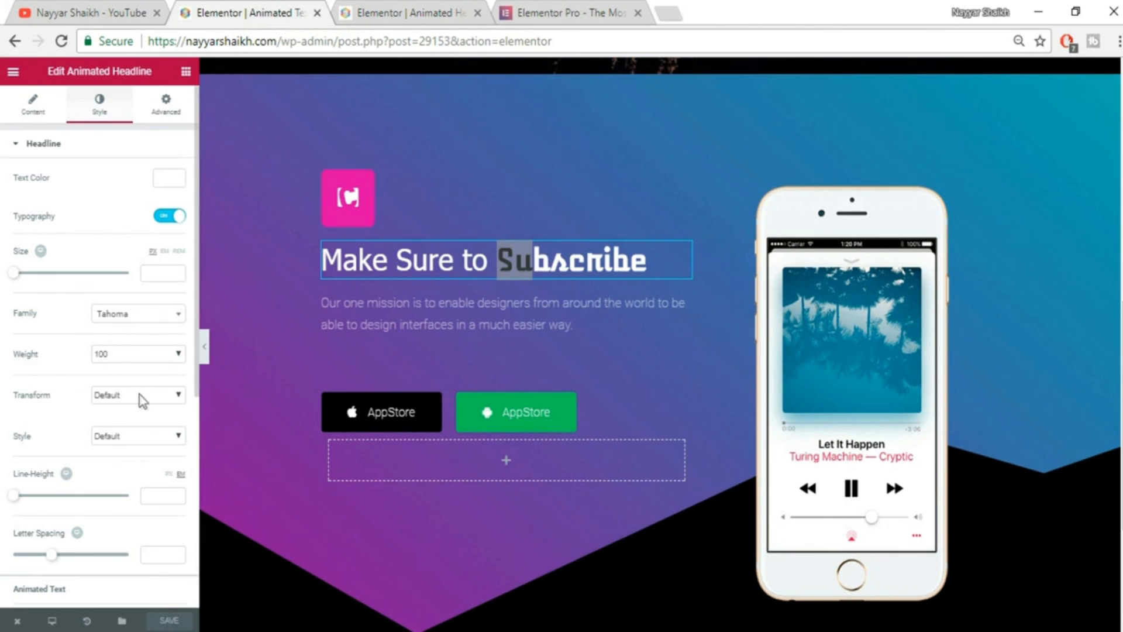
scroll(141, 398, "down", 5)
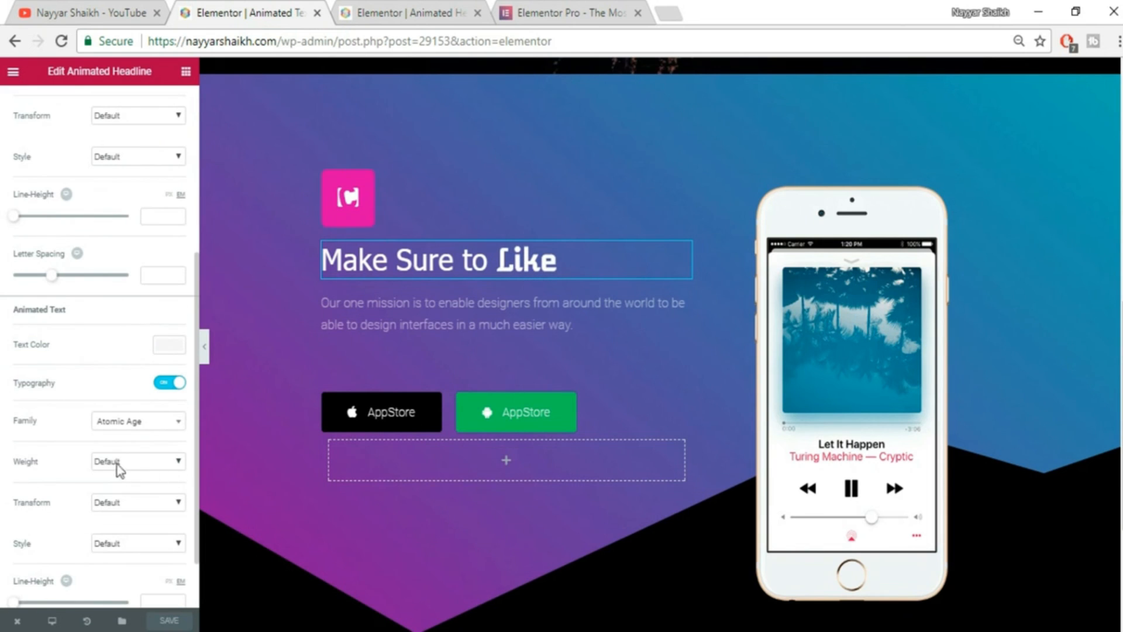
Enable Animated Text typography and set the rotating words' font family to Atomic Age, checking against the reference.
left_click(398, 12)
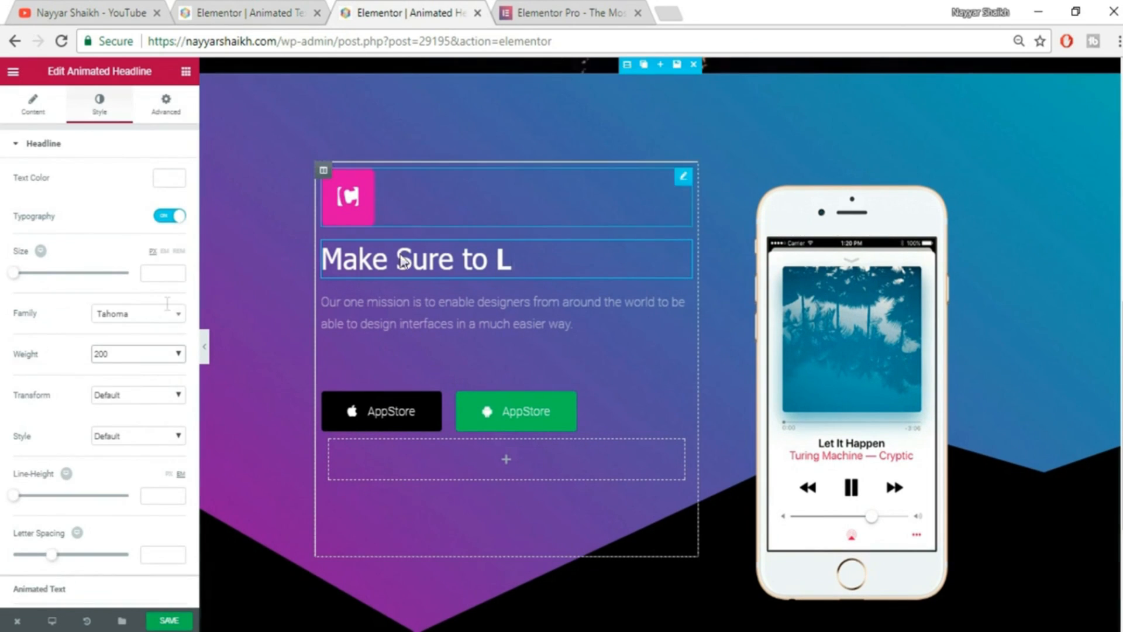
scroll(139, 341, "down", 1)
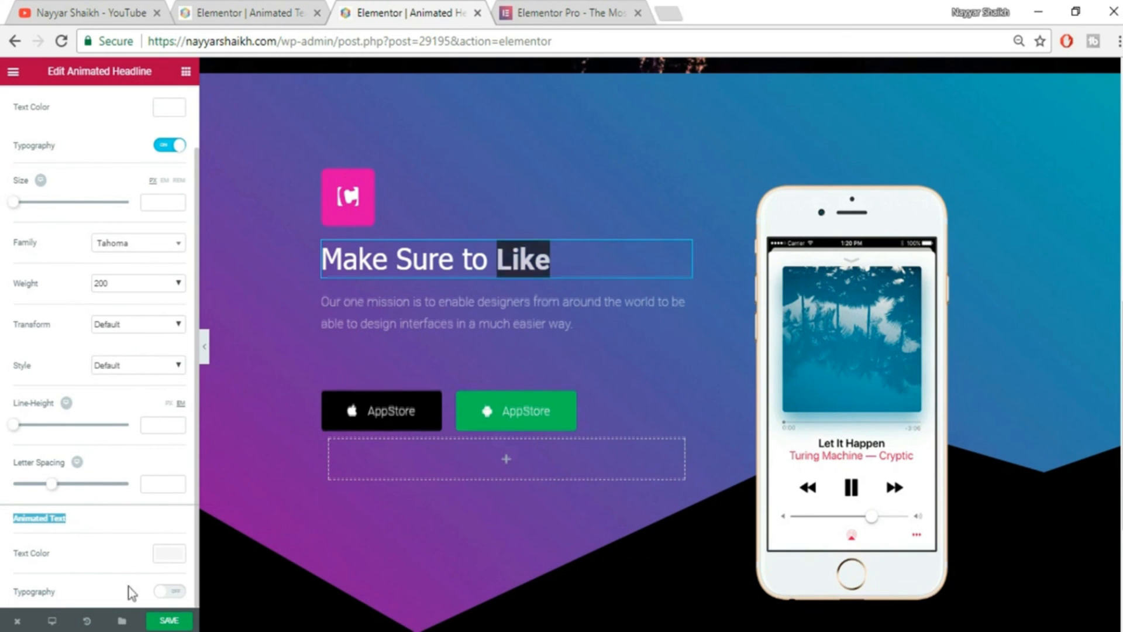
left_click(170, 592)
left_click(170, 592)
scroll(145, 557, "down", 5)
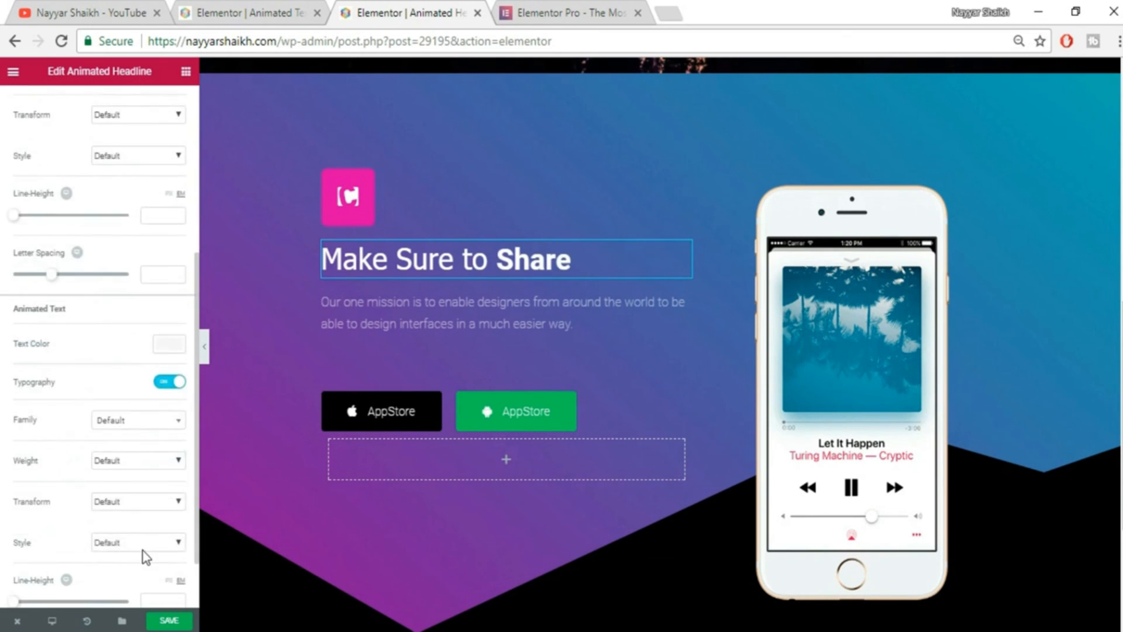
left_click(125, 351)
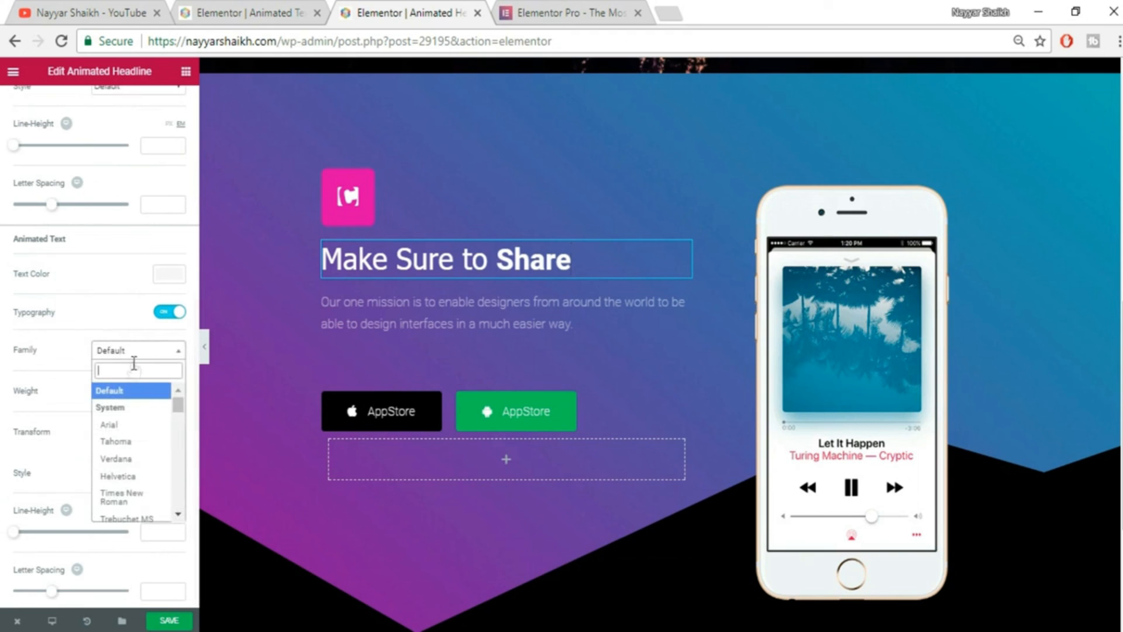
type("ato")
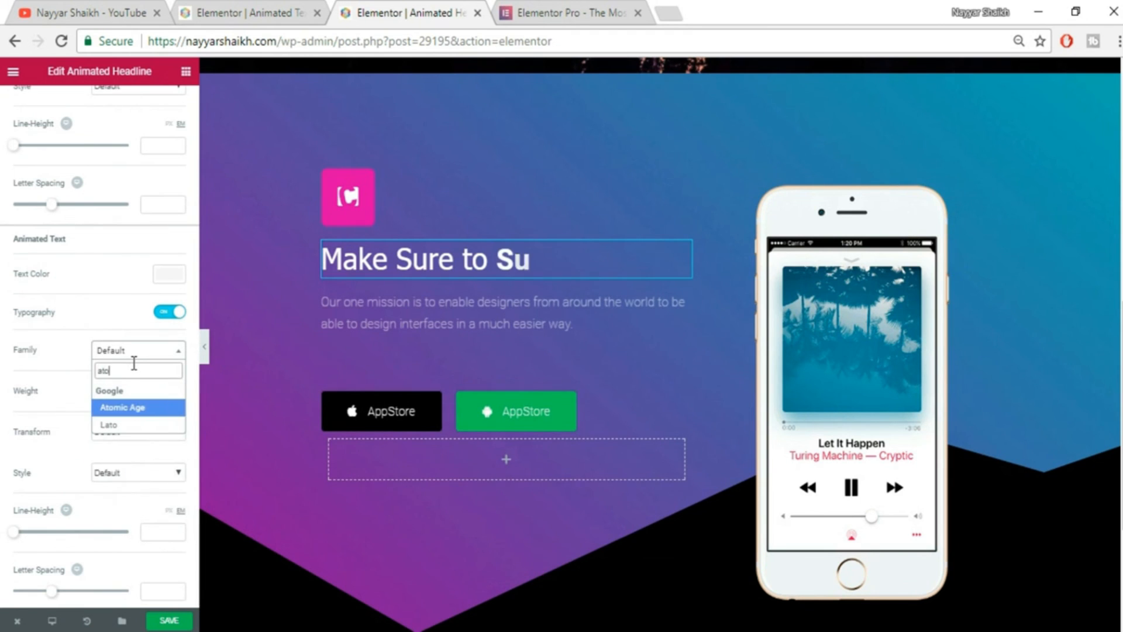
left_click(147, 410)
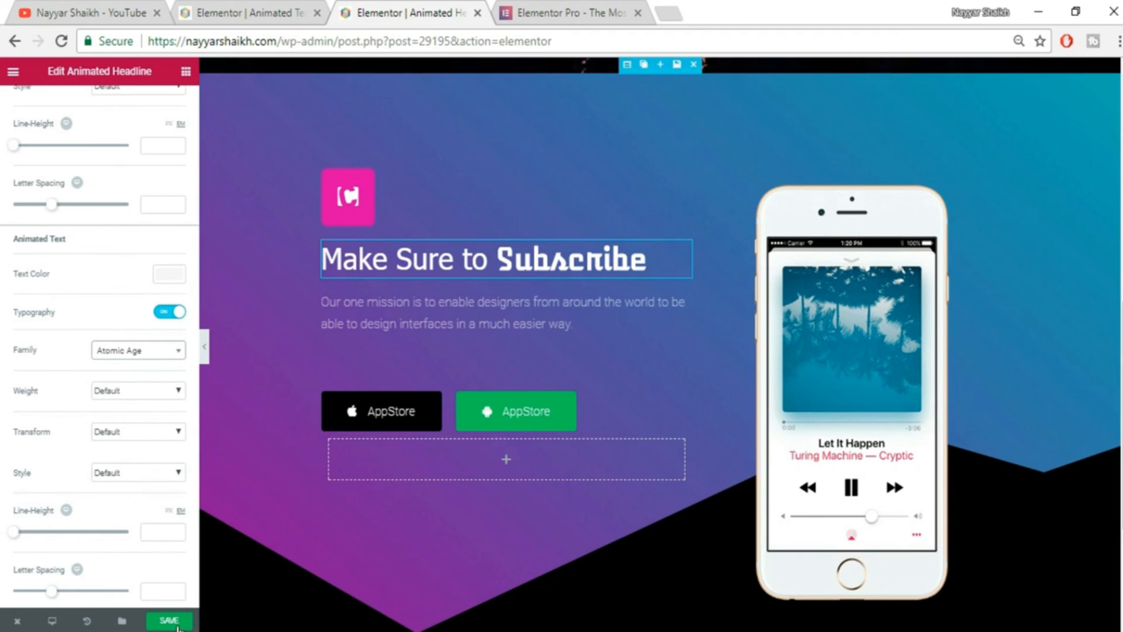
left_click(223, 7)
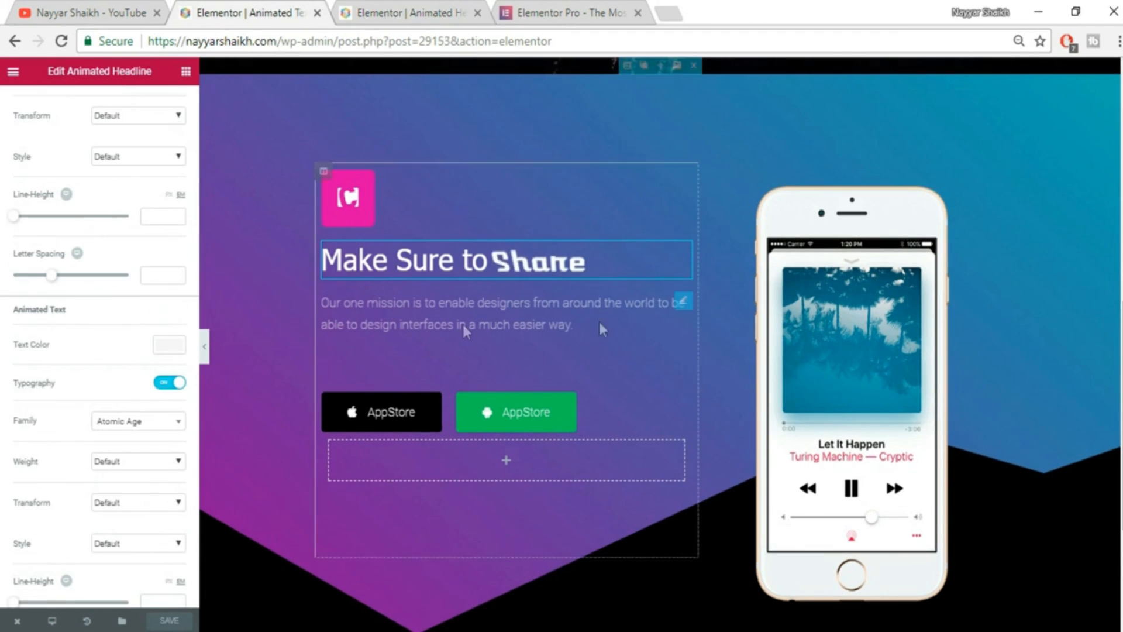
left_click(380, 8)
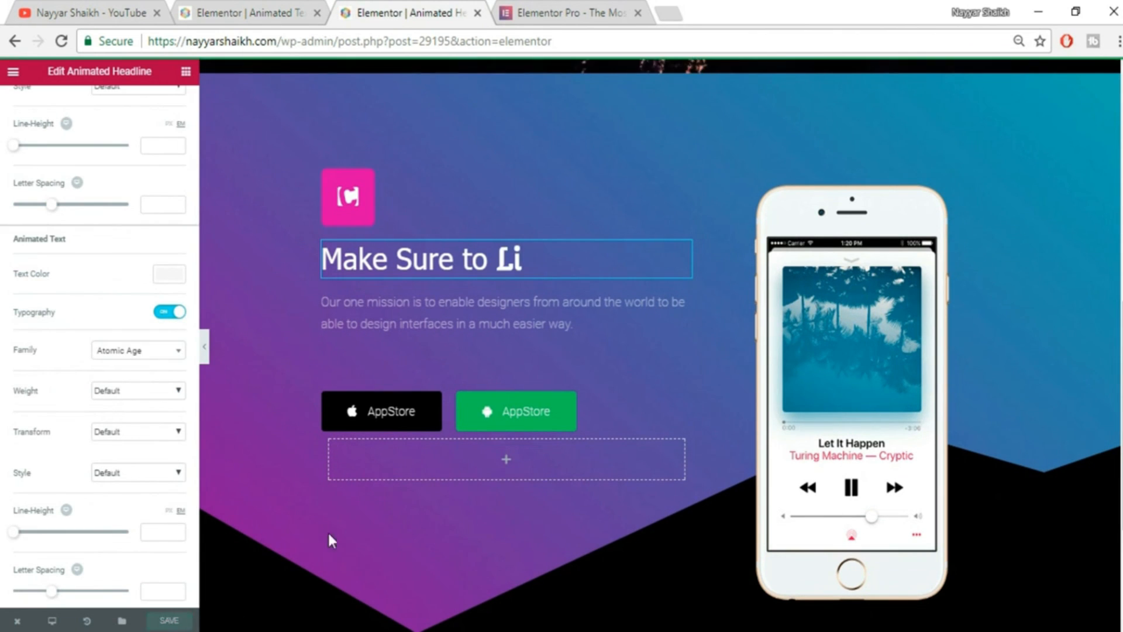